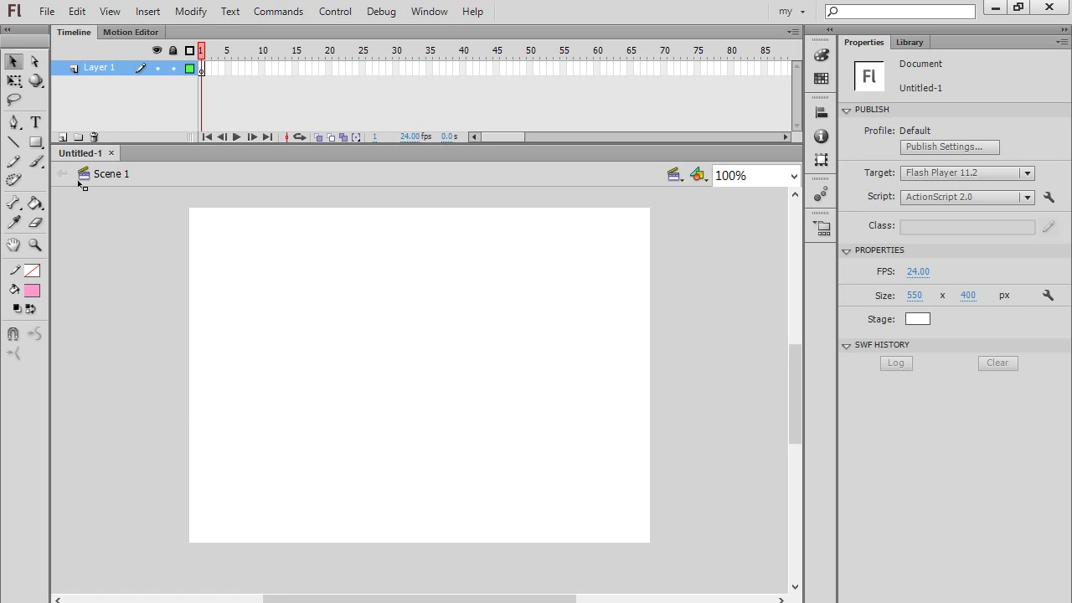
Step: Draw a pink circle without a stroke on frame 1 using the Oval tool, and insert a blank keyframe at frame 60
click(37, 143)
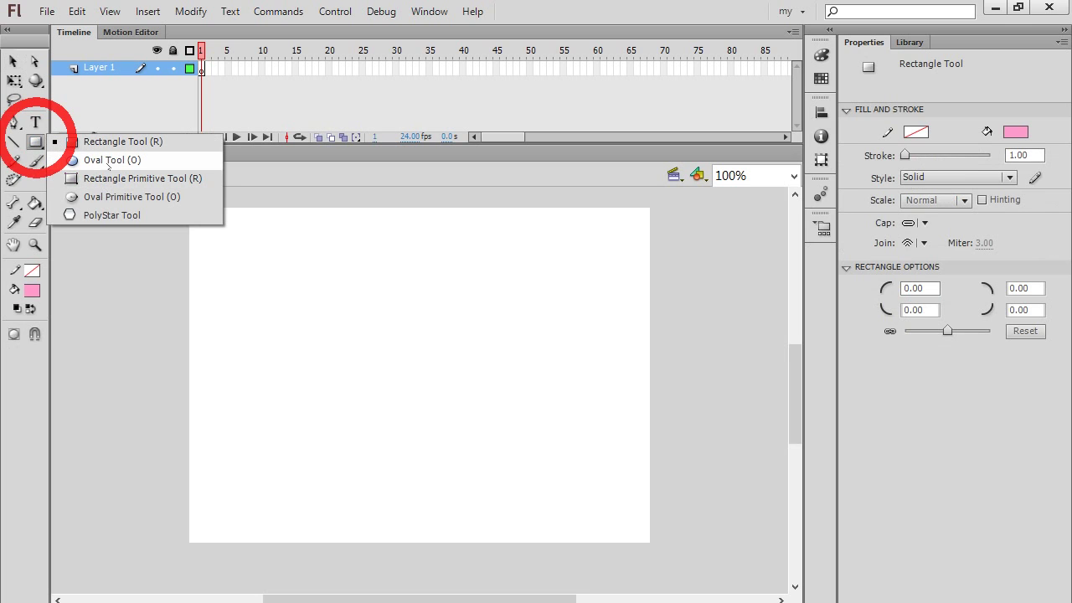
click(112, 160)
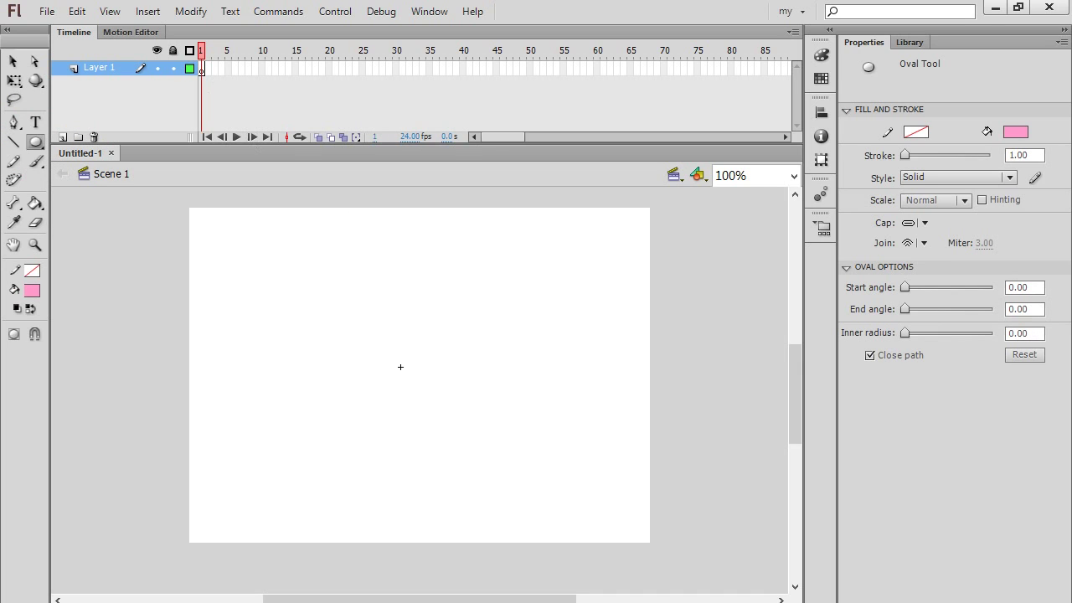
drag(408, 369, 493, 466)
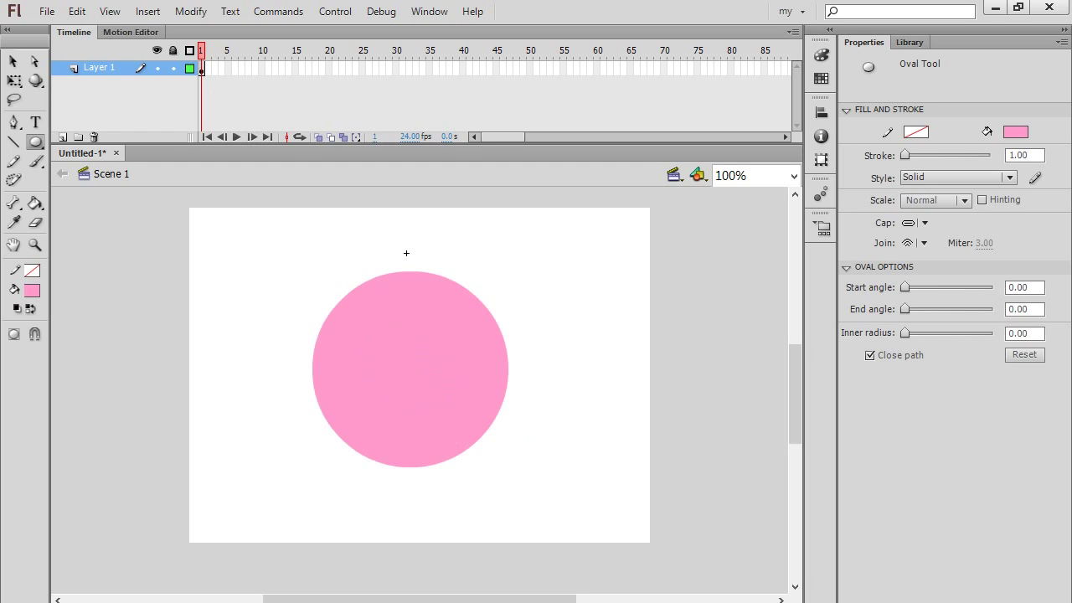
click(597, 67)
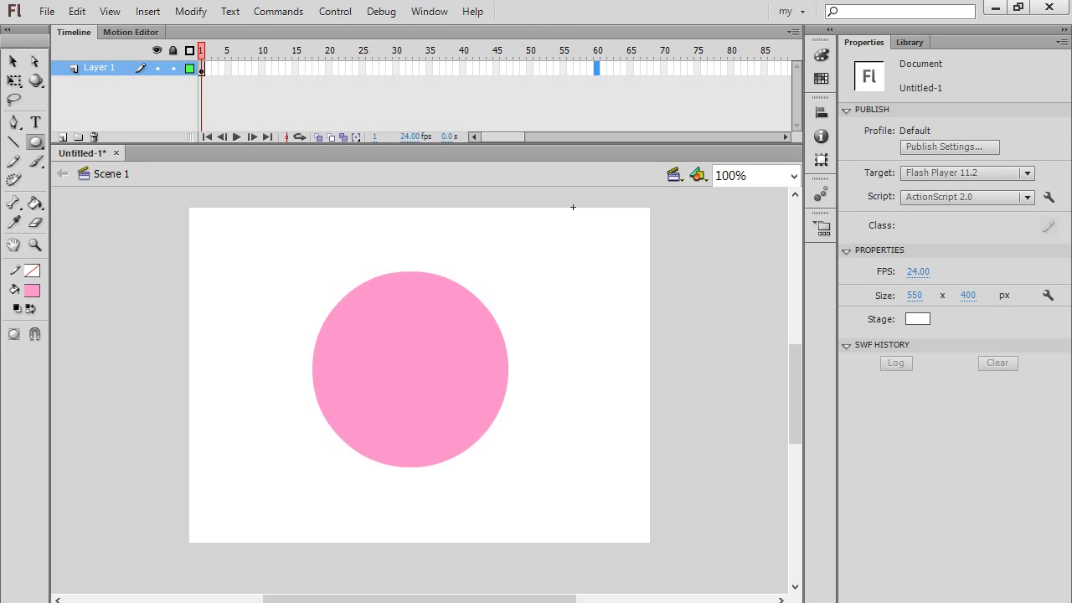
key(F7)
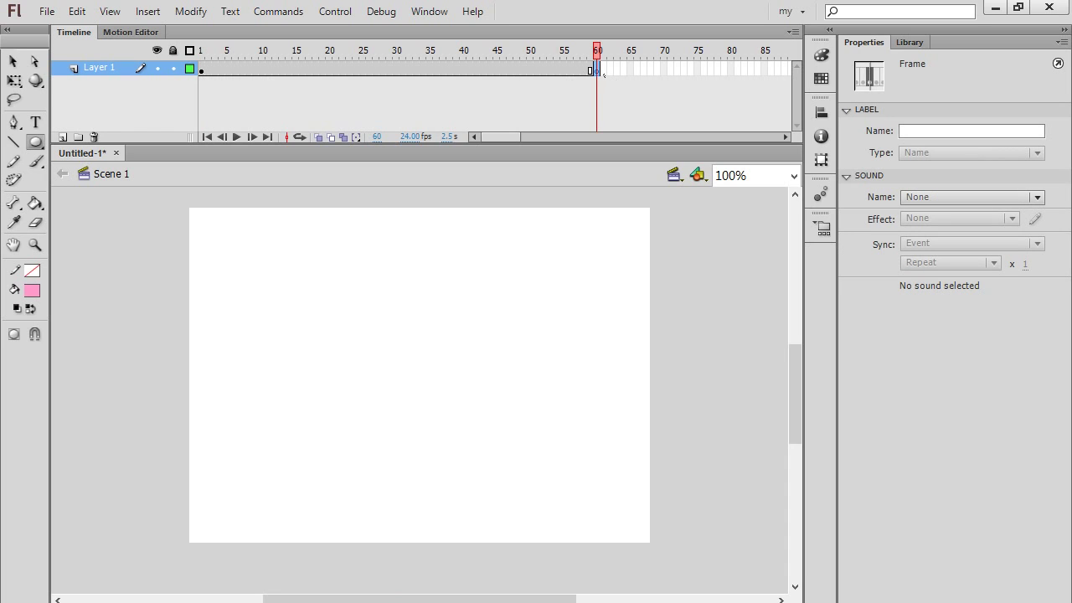
Step: Set up the PolyStar tool with the star style and a star point size of 0.80
click(35, 141)
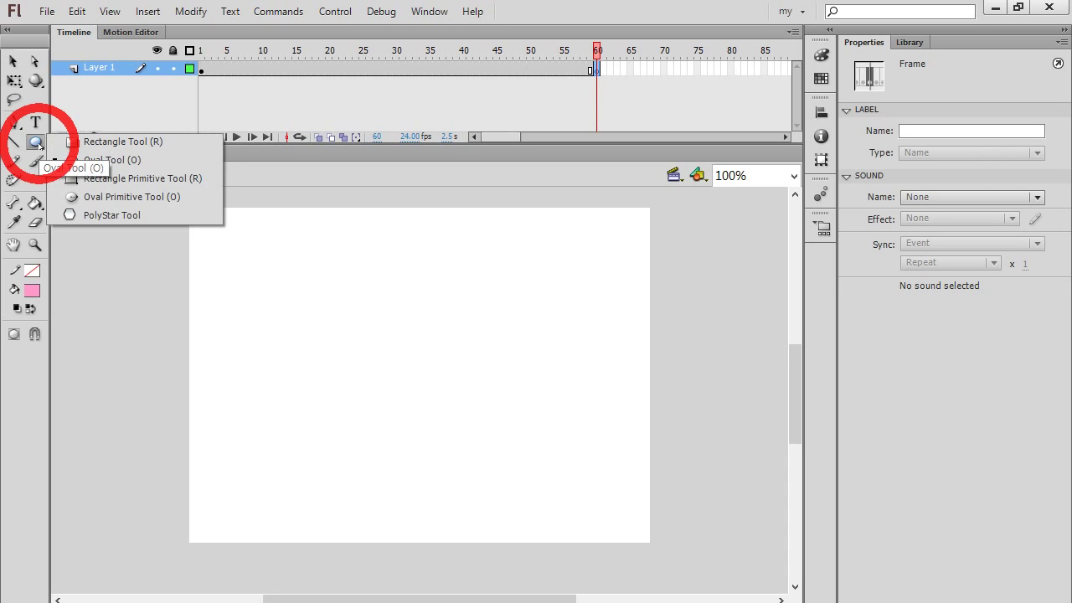
click(92, 214)
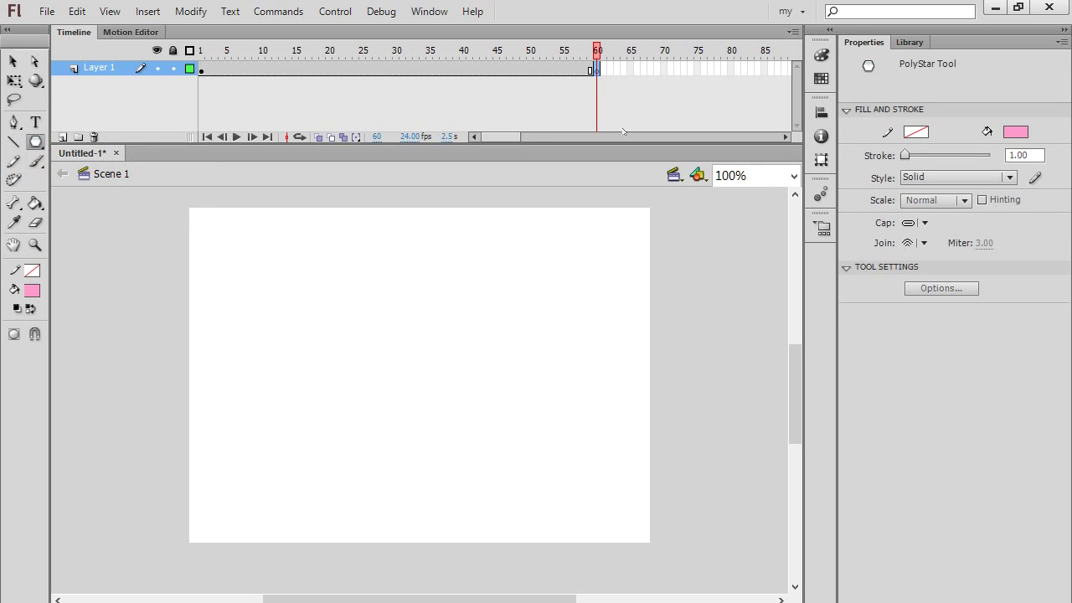
click(944, 290)
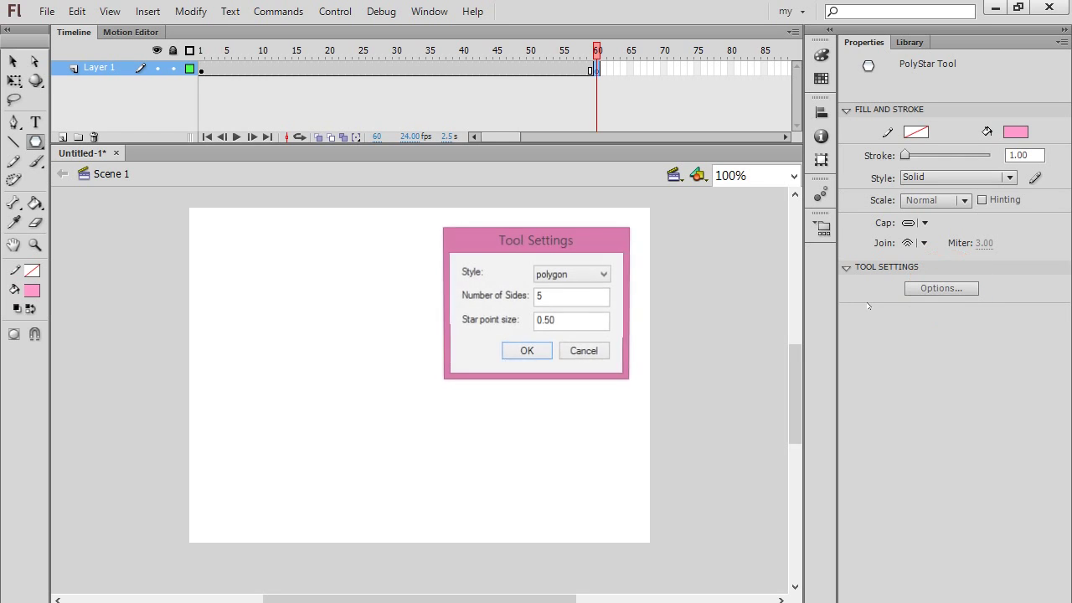
click(571, 275)
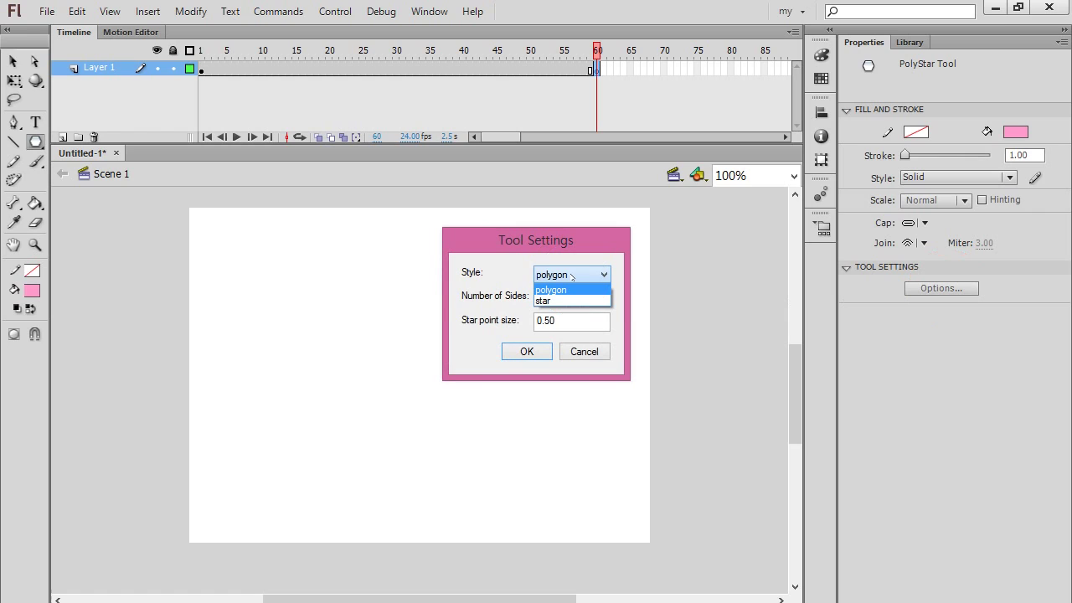
click(557, 300)
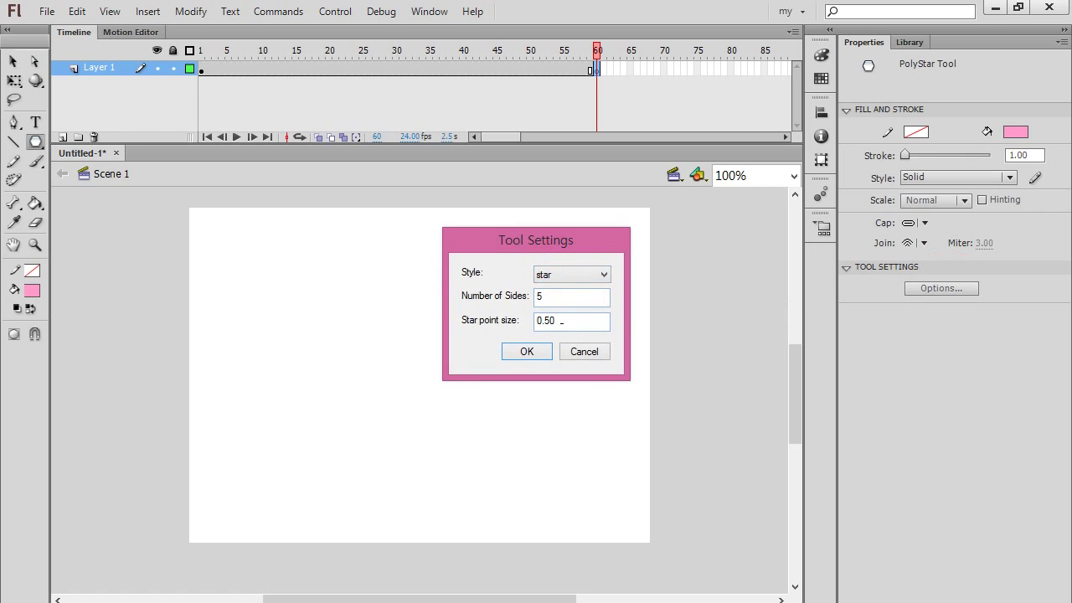
double_click(568, 320)
text(0.80)
click(527, 351)
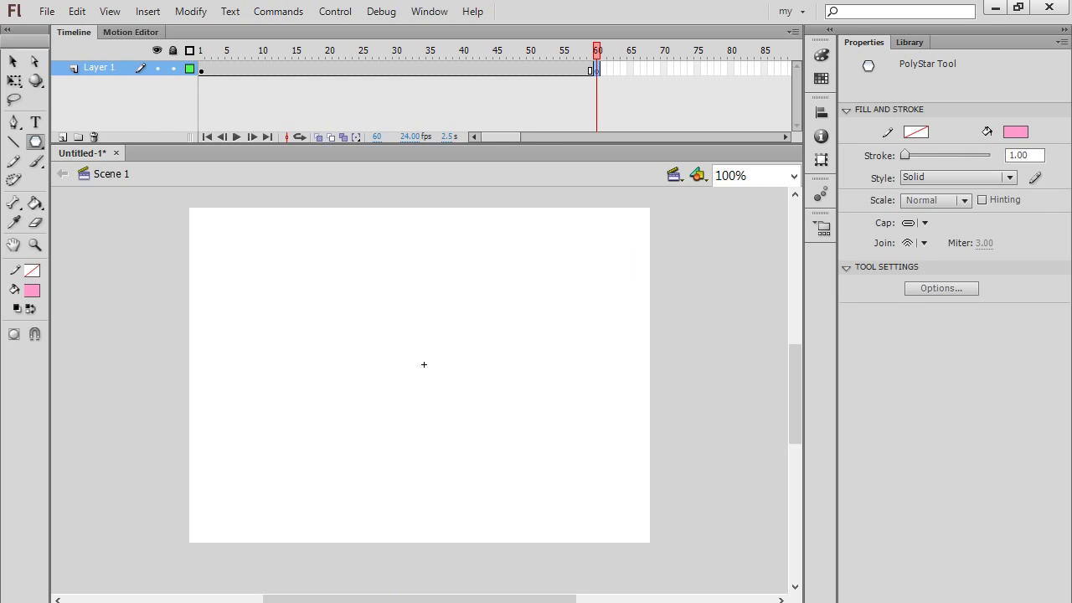
Step: Draw a star about 238 by 250 px near the stage centre on frame 60 and rotate it so one tip points up
drag(405, 361, 495, 426)
click(20, 62)
click(438, 354)
key(q)
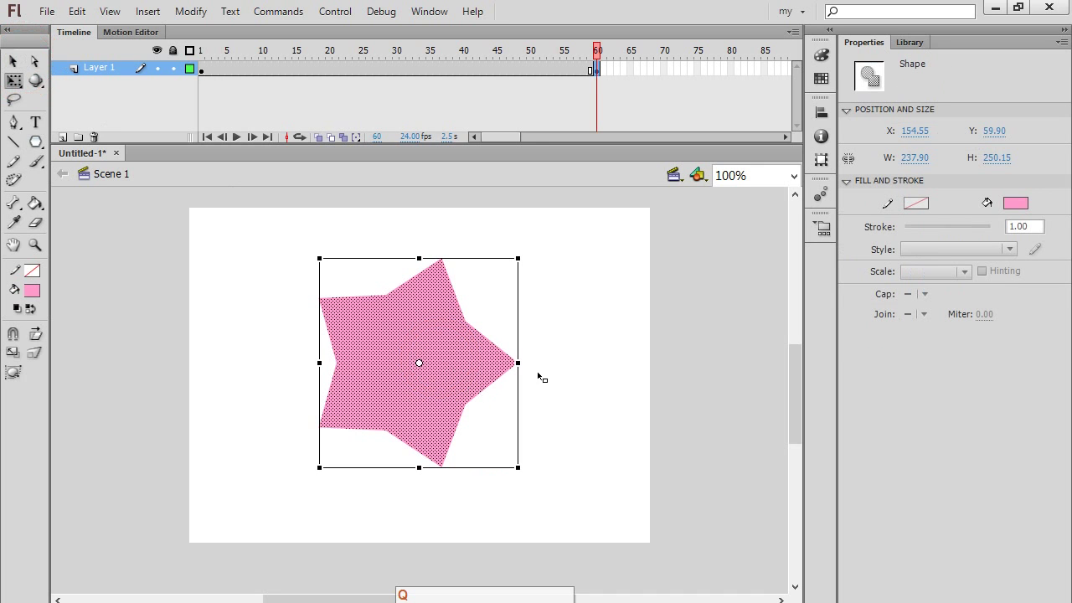
drag(526, 240, 481, 216)
click(14, 61)
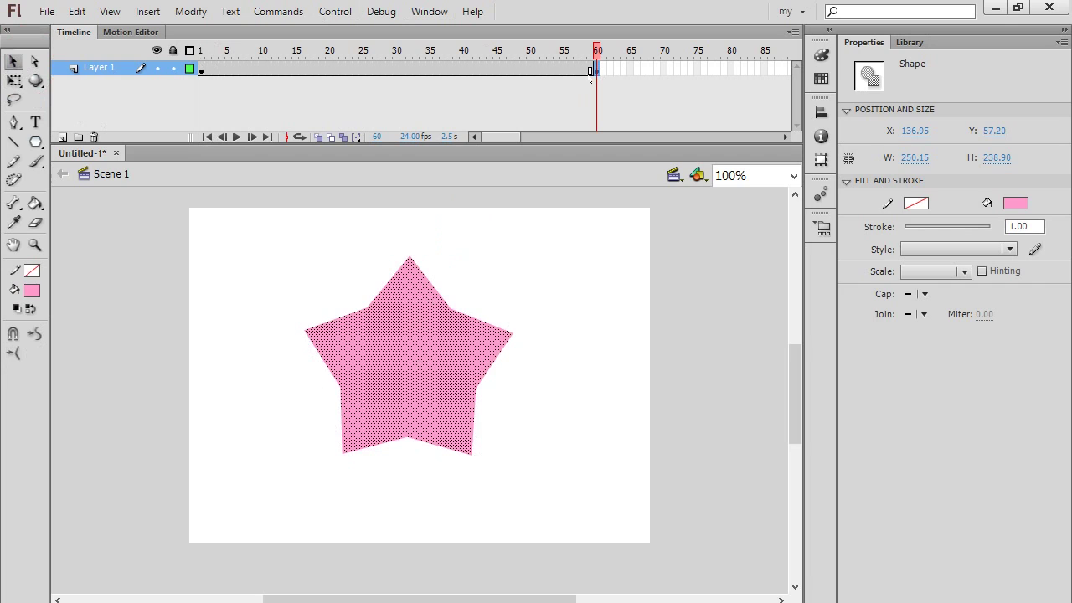
Step: Create a shape tween between the circle on frame 1 and the star on frame 60
click(201, 72)
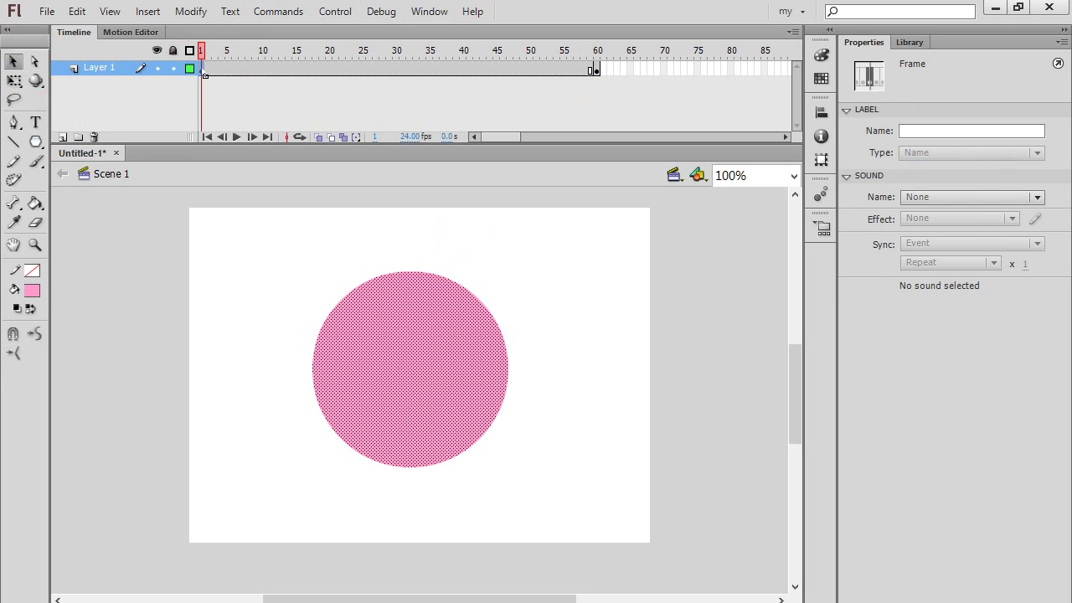
click(592, 71)
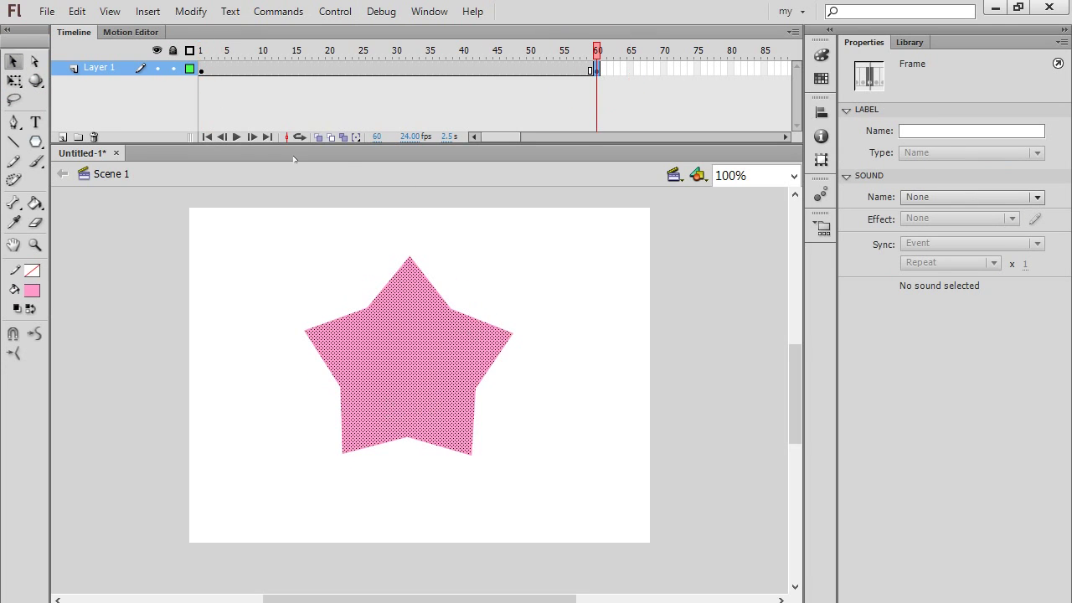
click(308, 71)
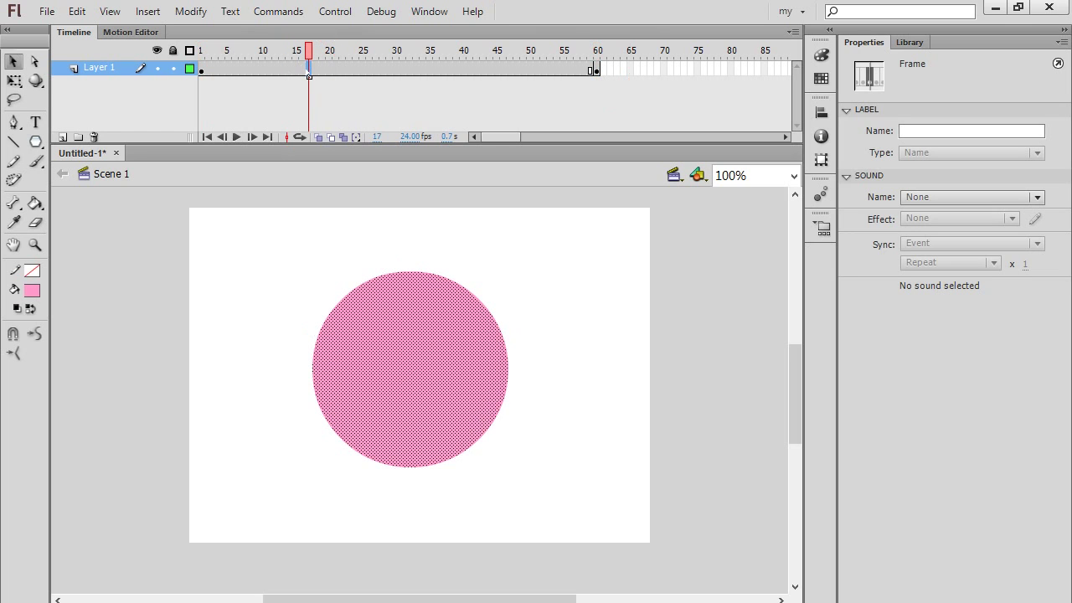
right_click(328, 71)
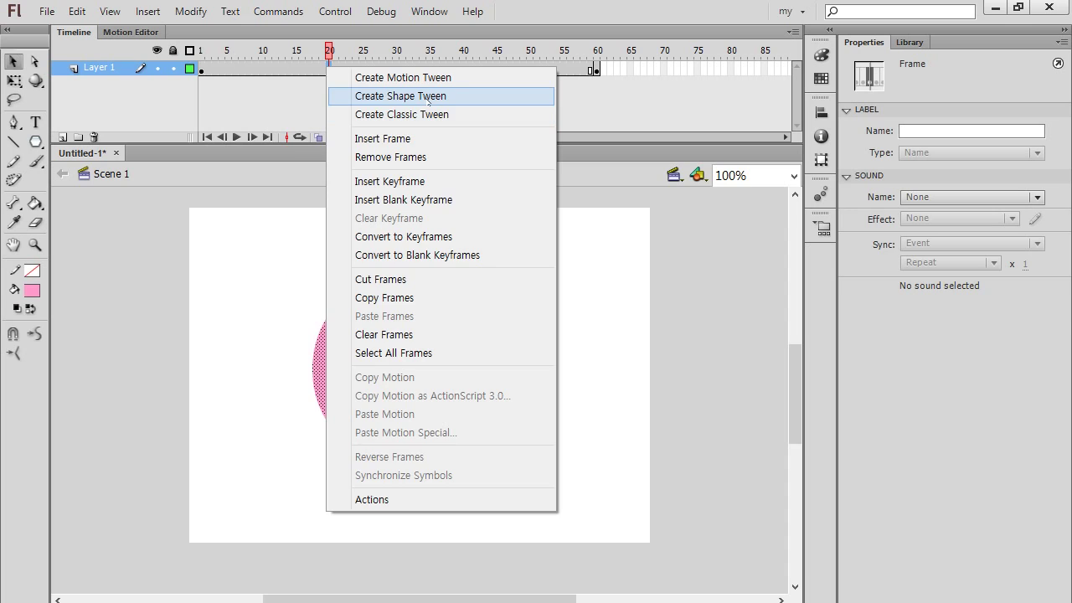
click(429, 96)
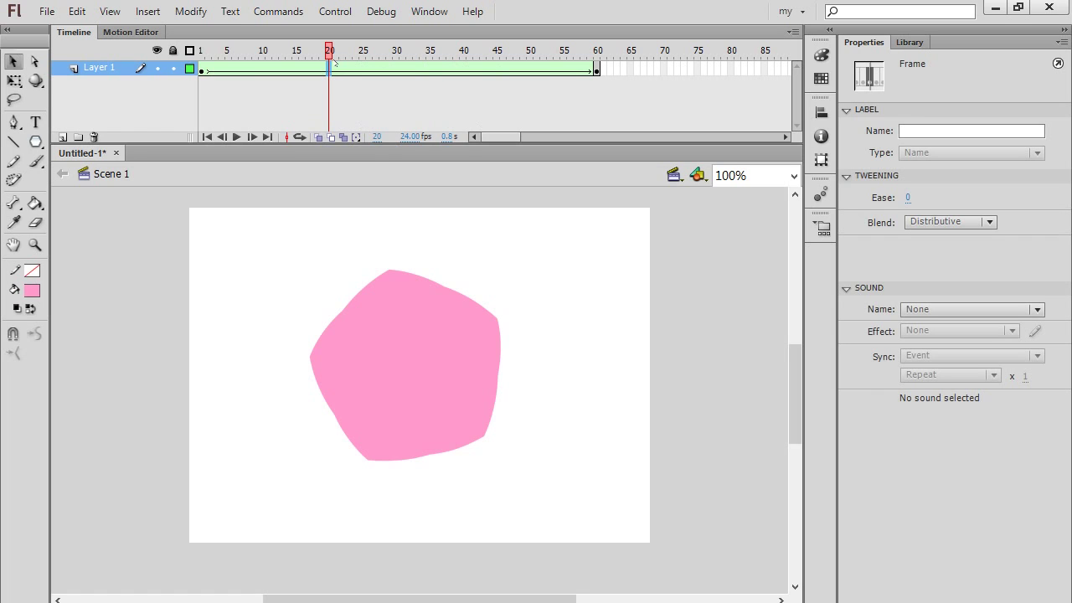
Step: Preview the circle-to-star morph by moving through the timeline from frame 1 to frame 60
mouse_move(210, 52)
mouse_down()
mouse_move(592, 54)
mouse_move(201, 52)
mouse_up()
key(Return)
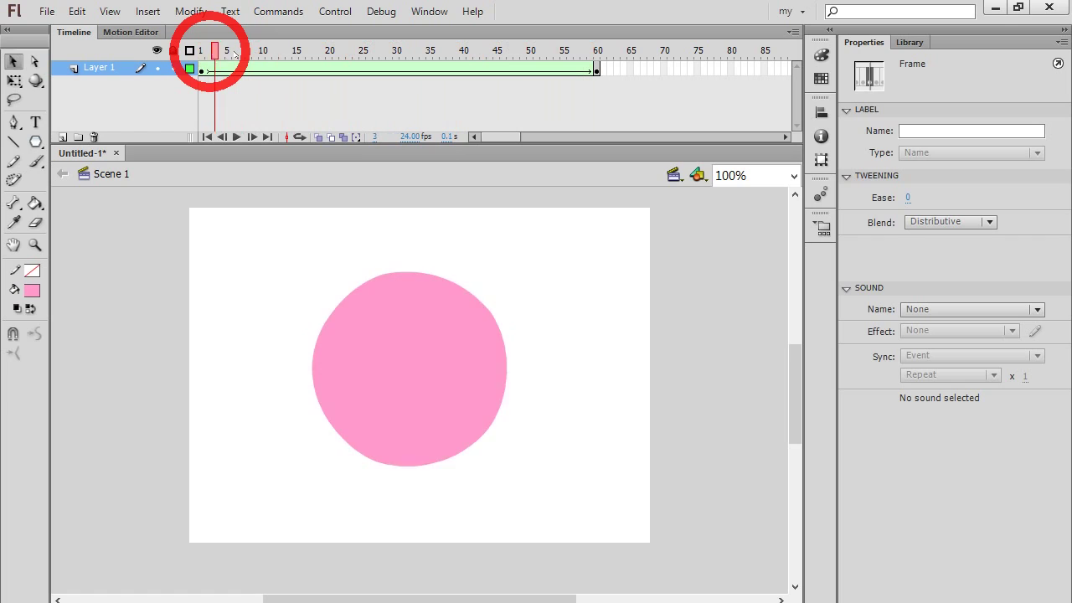
drag(429, 57, 602, 60)
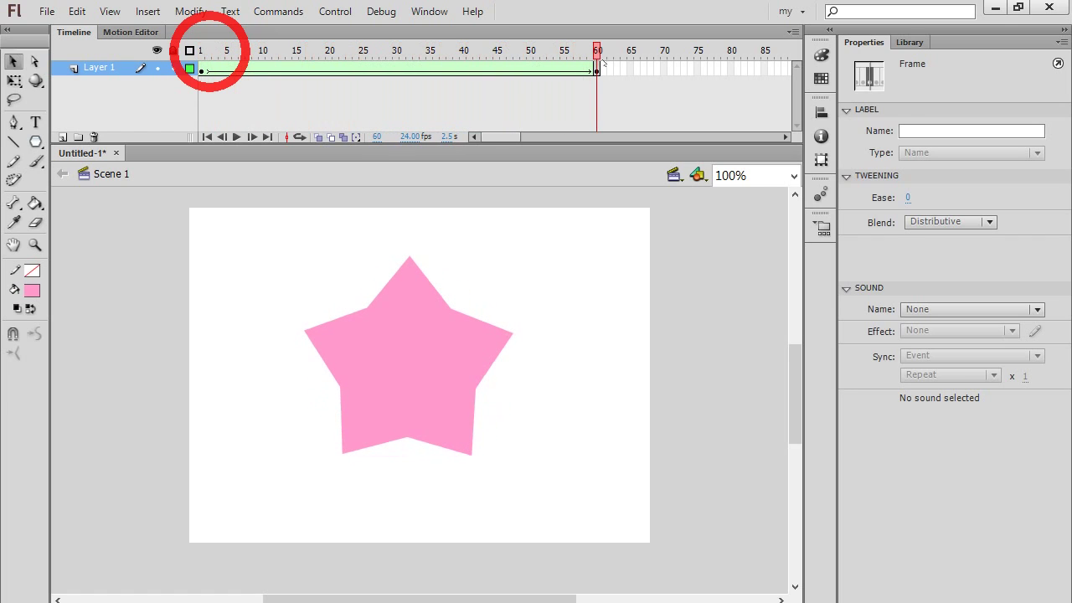
click(510, 190)
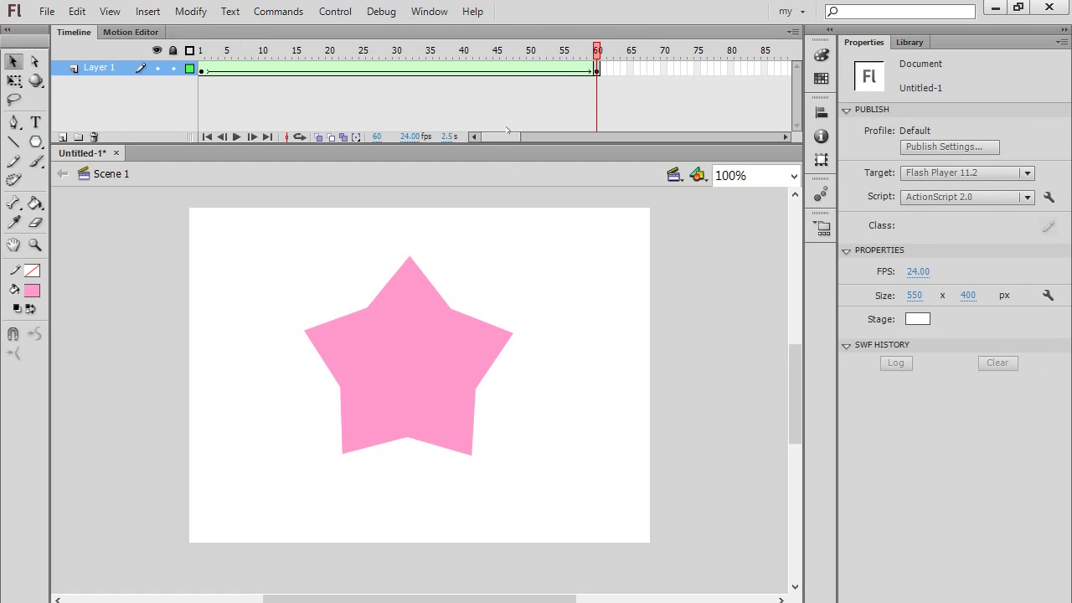
Step: Extend Layer 1 to frame 80 and try to create a shape tween on the frames after the frame 60 keyframe
click(734, 70)
key(F5)
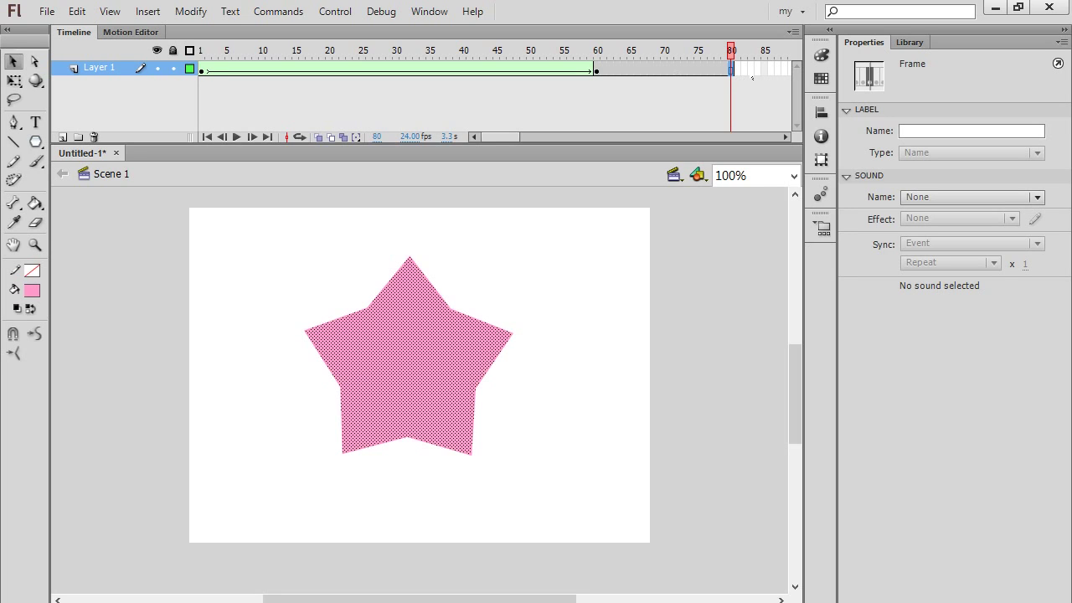
click(596, 70)
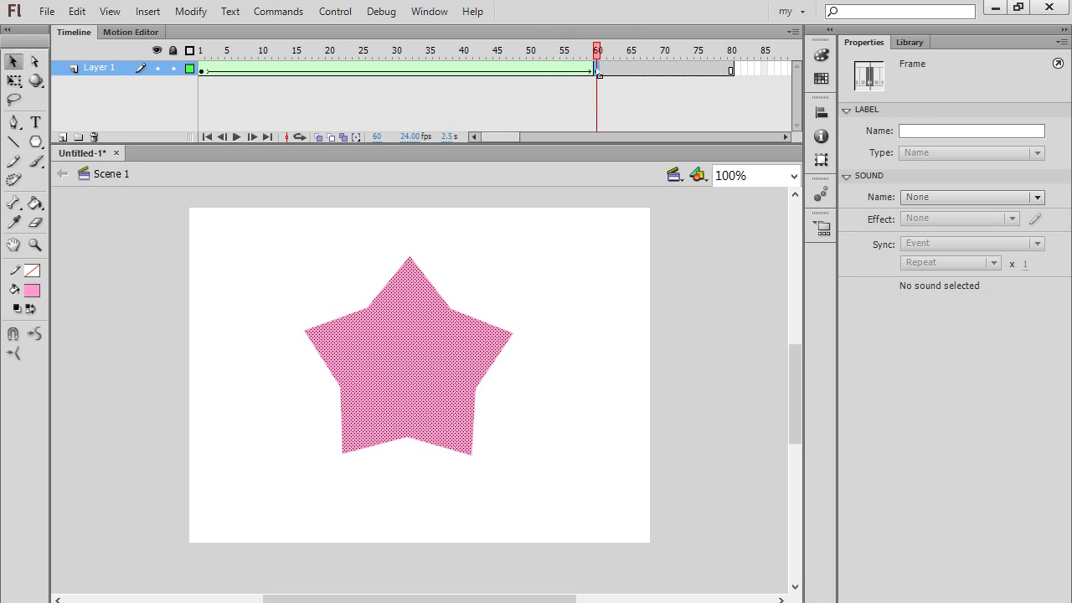
click(665, 71)
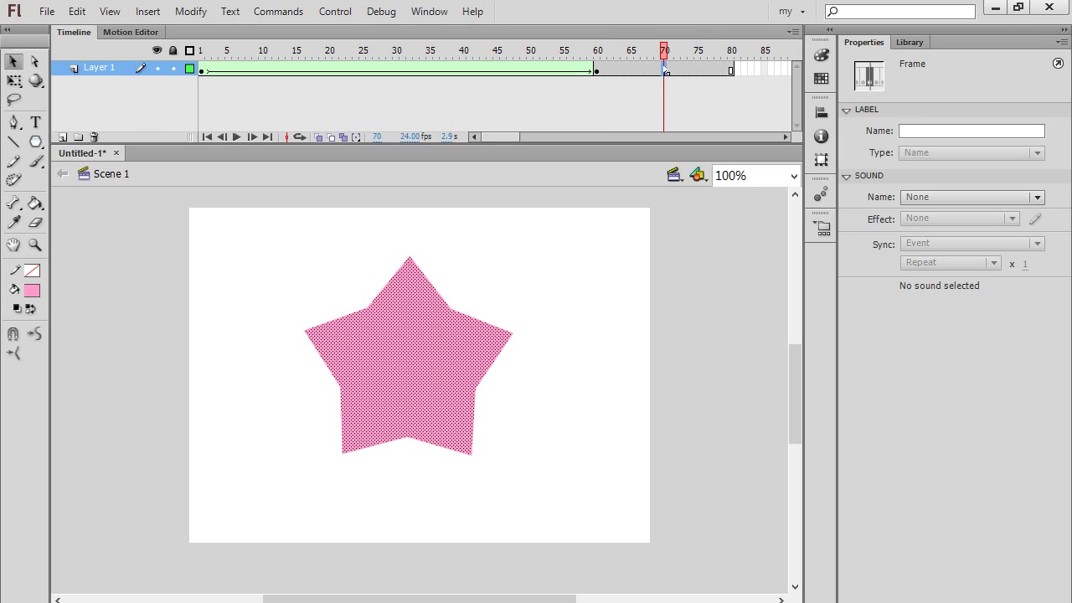
right_click(666, 71)
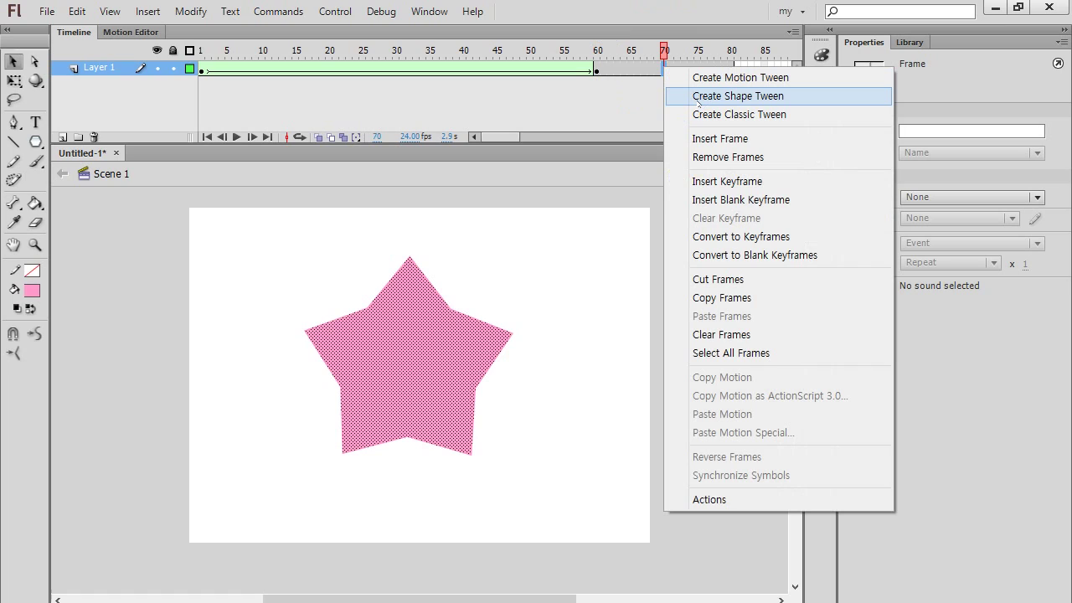
click(687, 99)
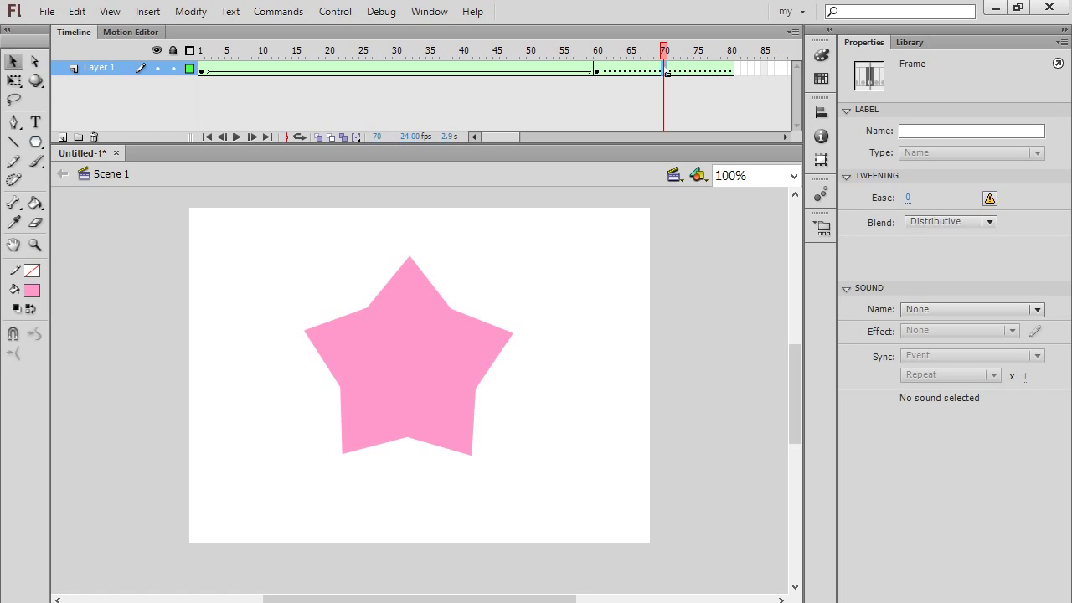
Step: Remove the shape tween from the span between frames 60 and 80
click(685, 71)
click(651, 71)
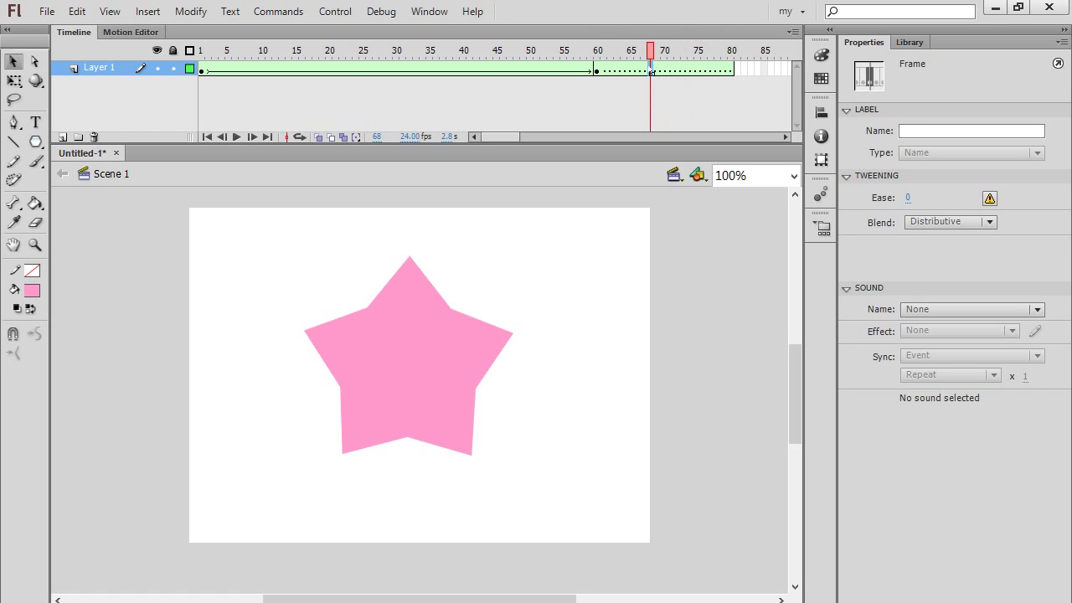
click(666, 72)
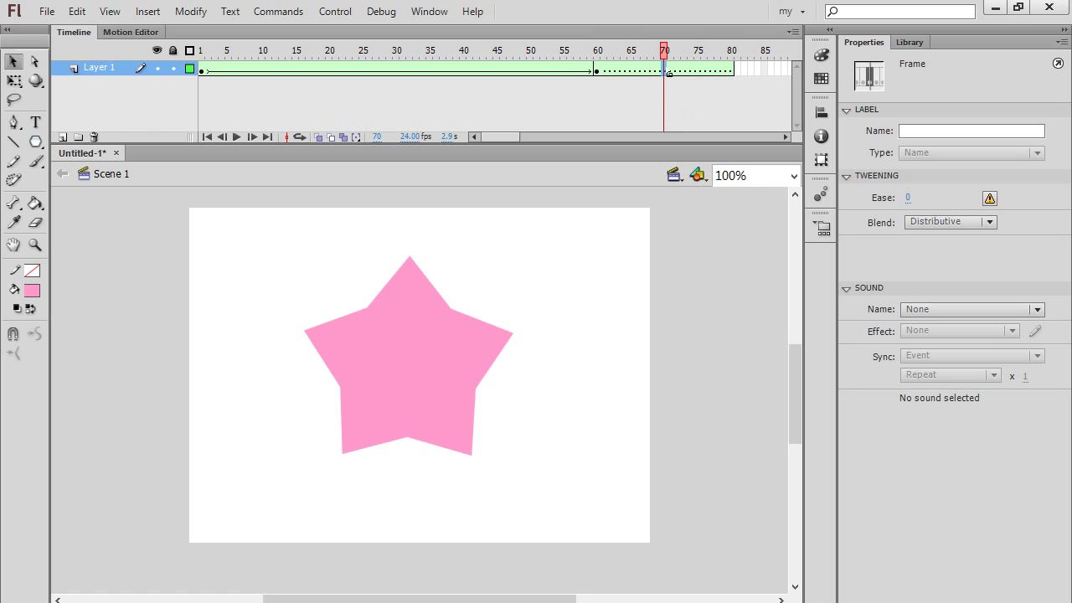
right_click(668, 74)
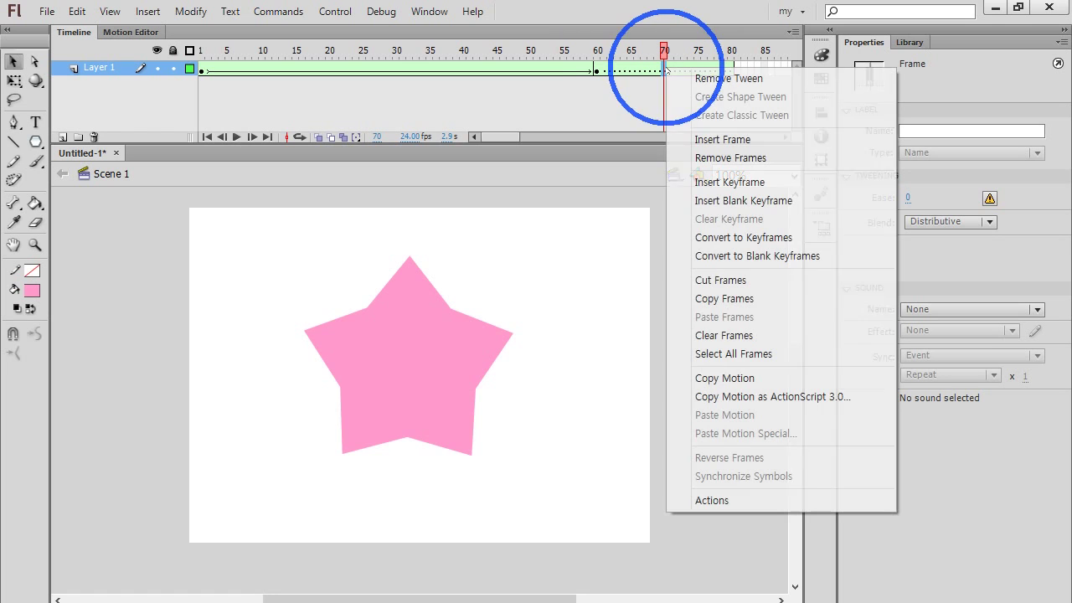
click(742, 81)
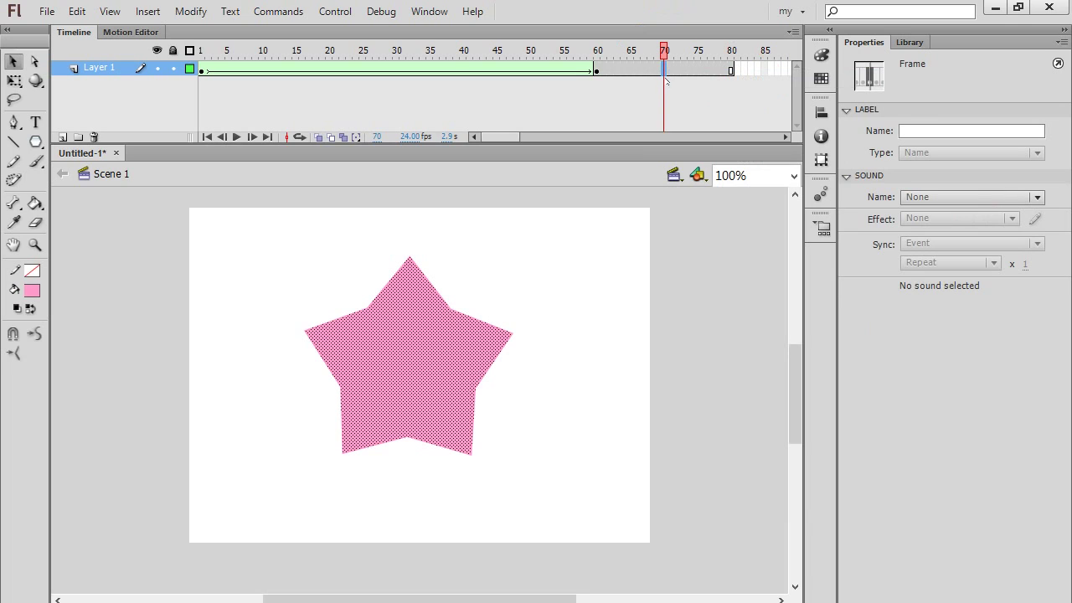
Step: Remove frames 61 to 80 from Layer 1 so the timeline ends at frame 60
click(730, 71)
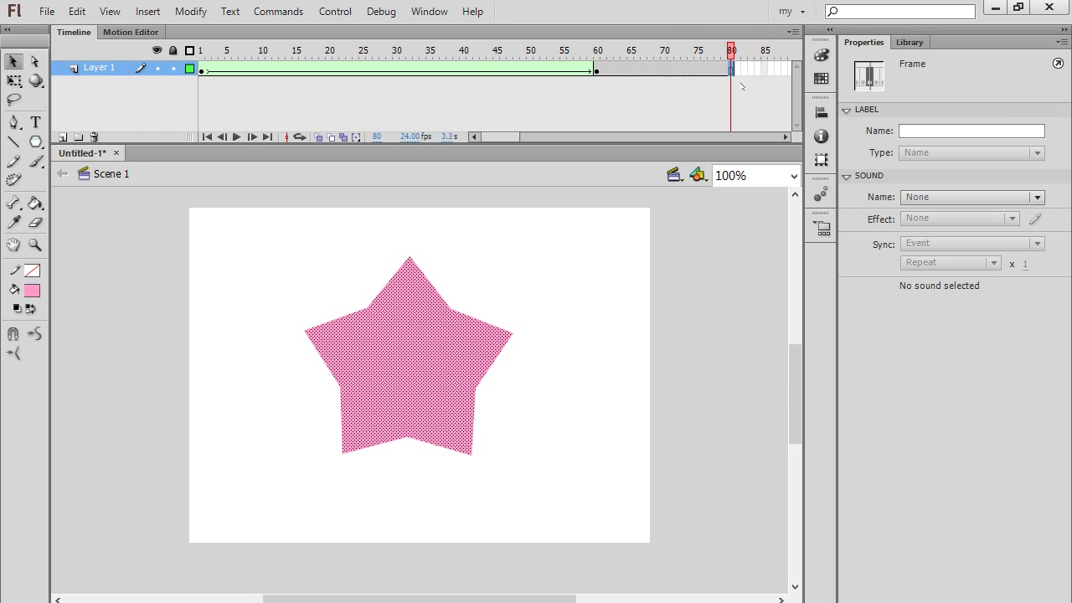
click(143, 305)
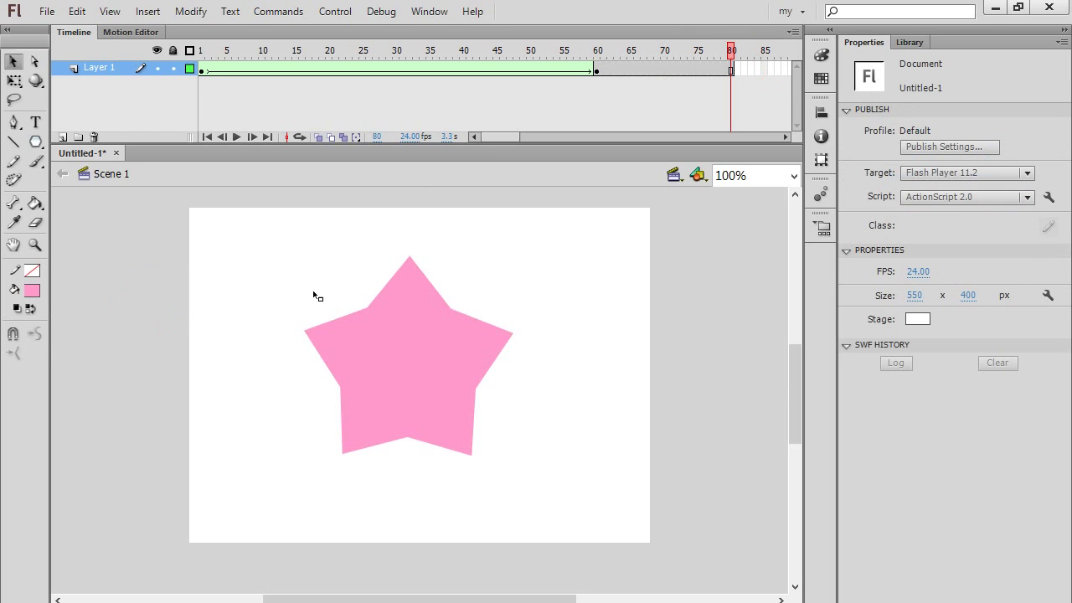
drag(603, 71, 725, 85)
key(shift)
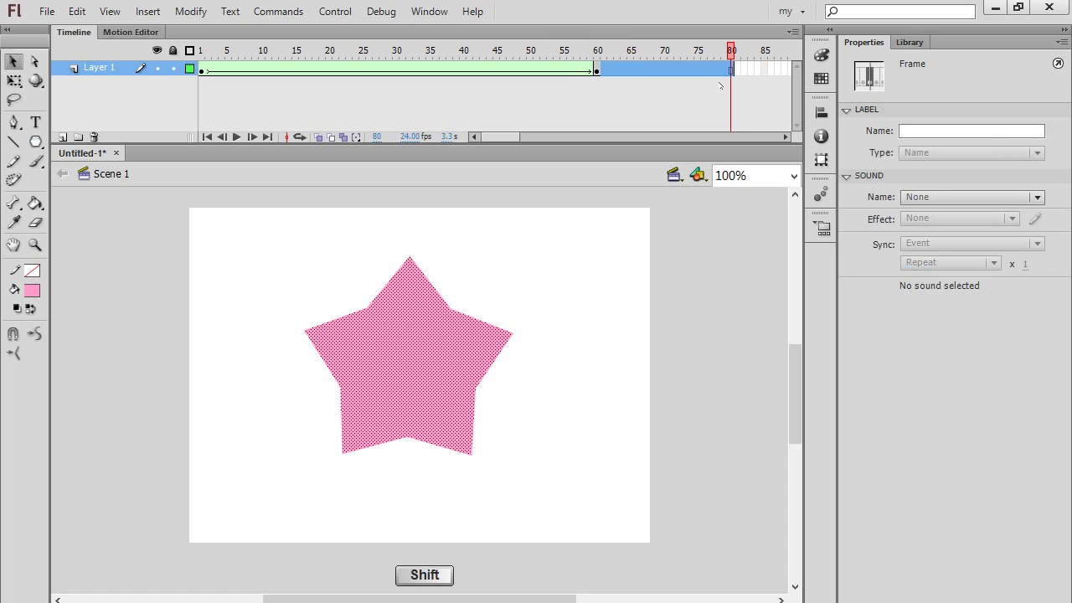
key(shift+F6)
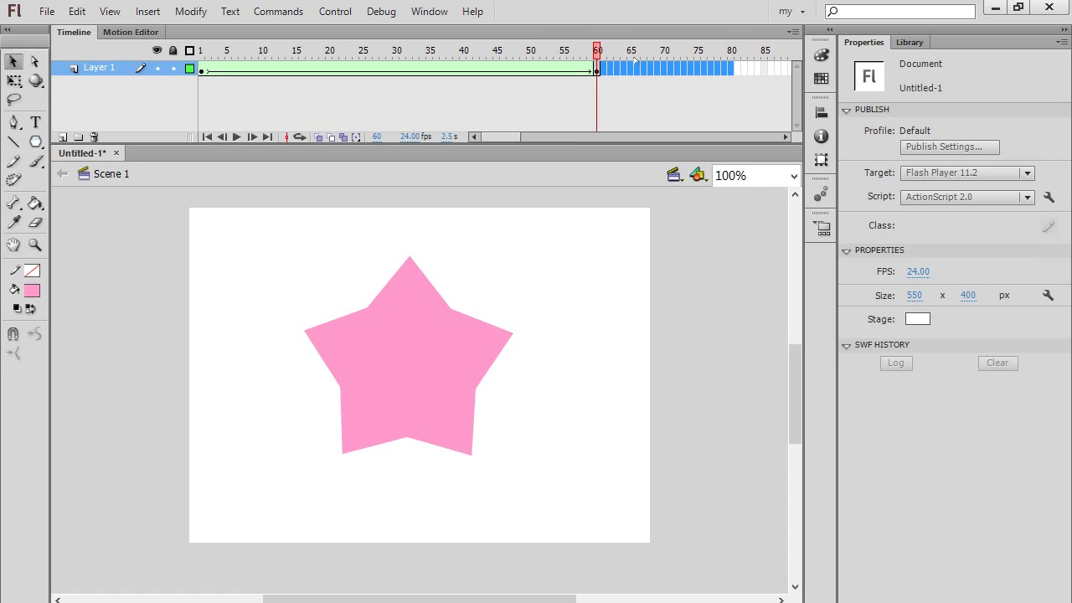
Step: Enlarge the star on frame 60 proportionally around its centre to about 583 by 557 px
click(339, 262)
click(413, 372)
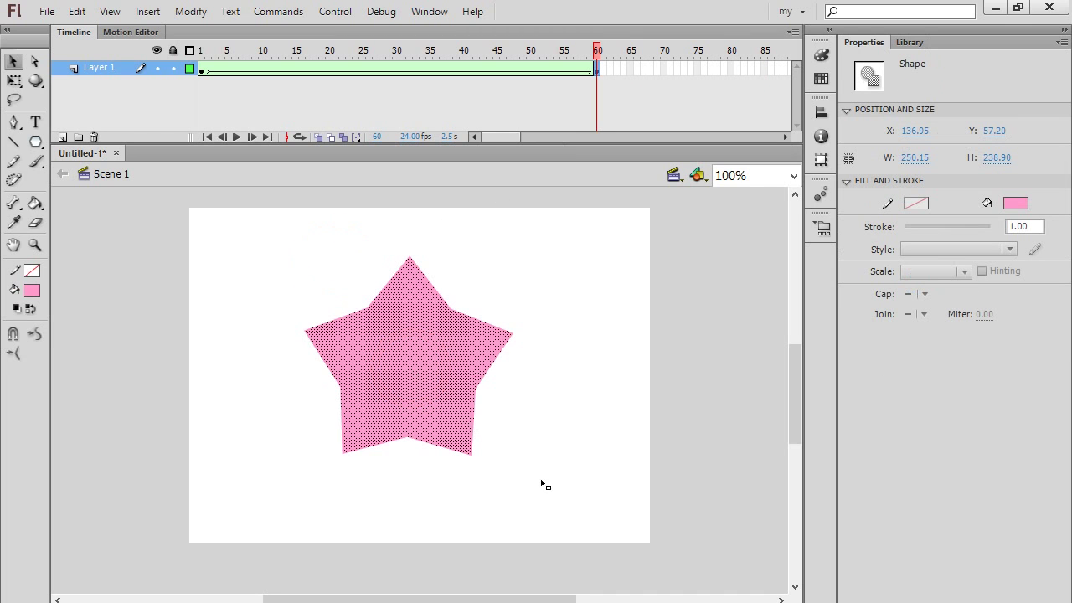
key(q)
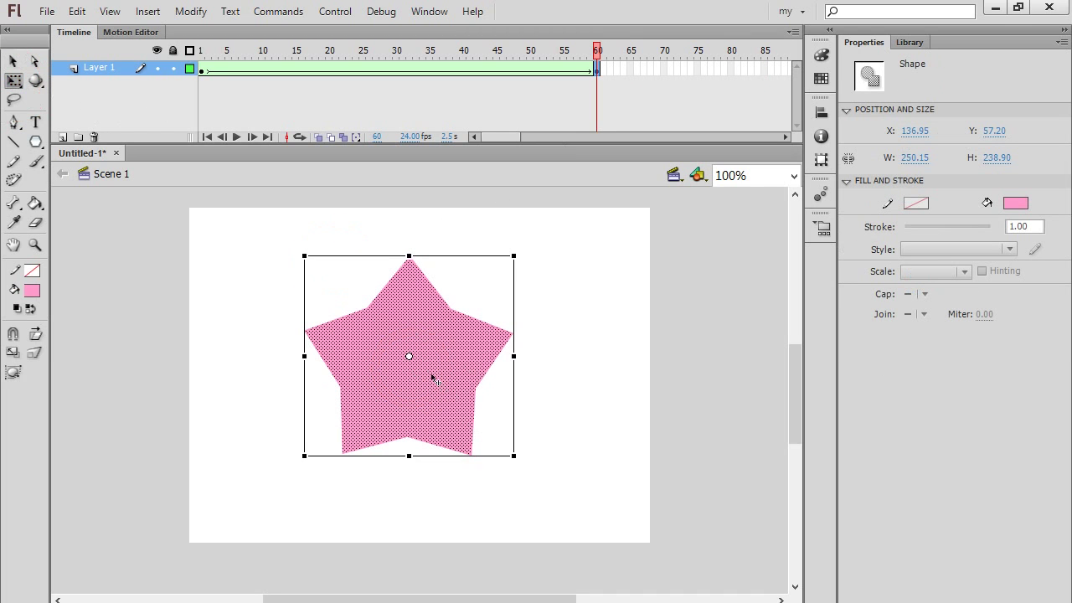
drag(513, 455, 598, 536)
key(ctrl+z)
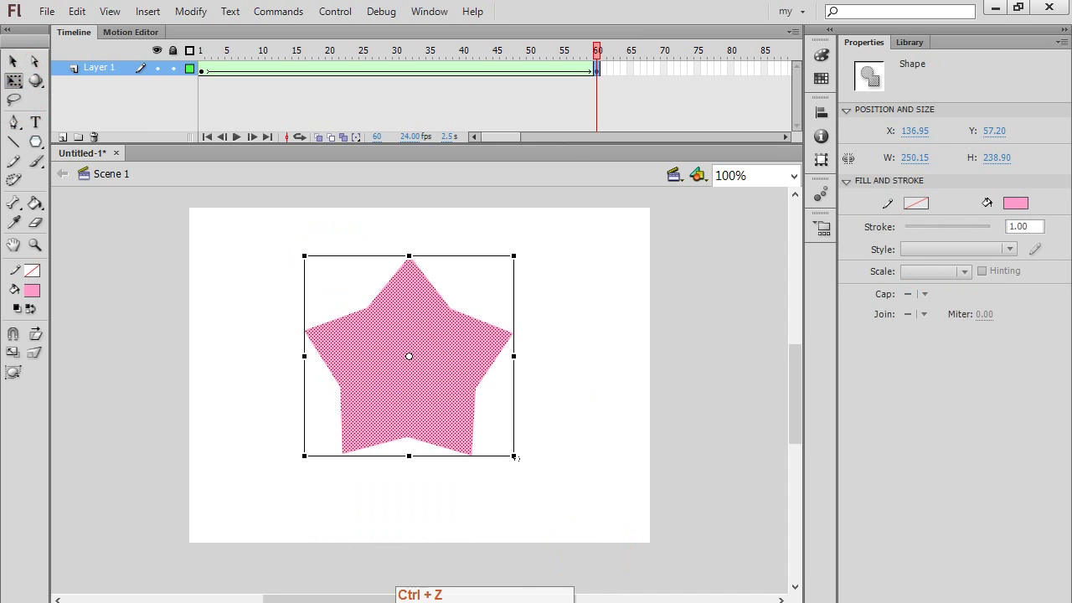
drag(514, 455, 653, 582)
click(711, 418)
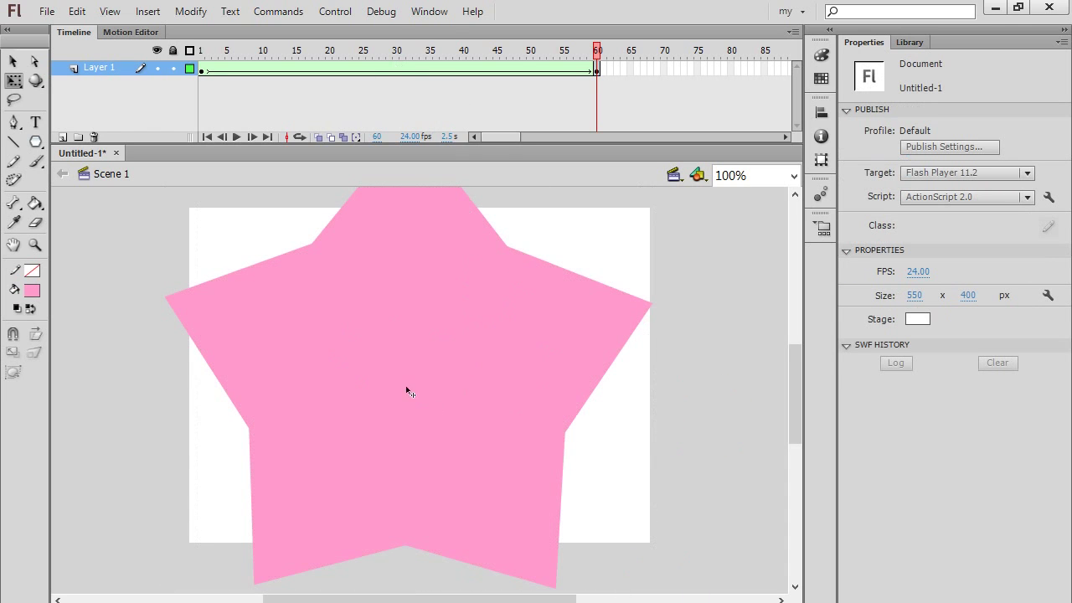
Step: Move the circle on frame 1 horizontally so it extends past the stage's left edge, at about X -144
mouse_move(206, 50)
mouse_down()
mouse_move(590, 52)
mouse_move(602, 67)
mouse_move(344, 54)
mouse_move(211, 54)
mouse_move(491, 53)
mouse_move(595, 73)
mouse_move(200, 67)
mouse_up()
click(259, 249)
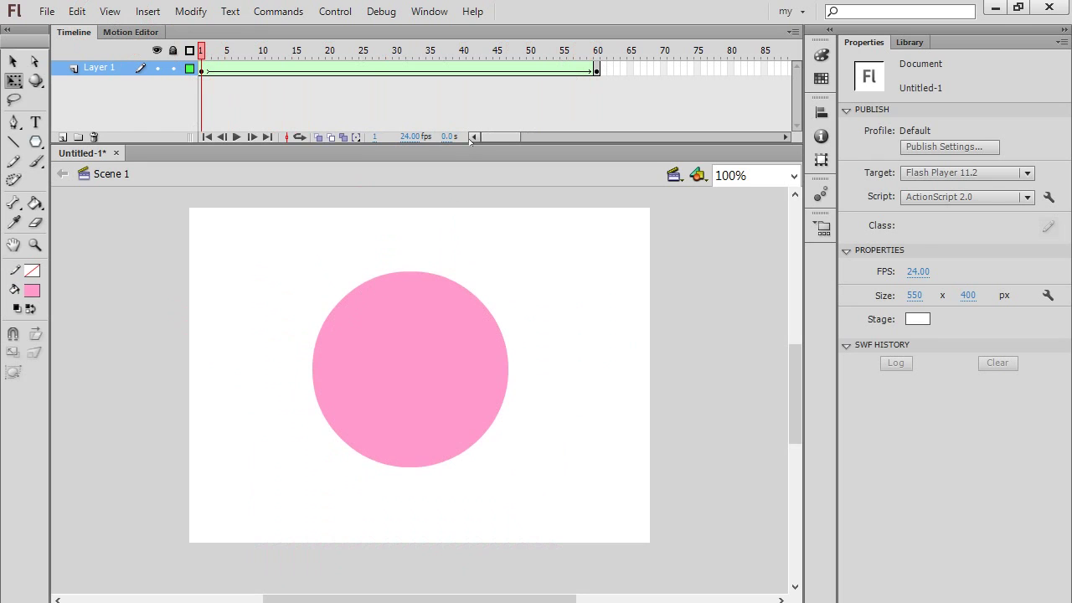
click(203, 71)
drag(447, 388, 203, 382)
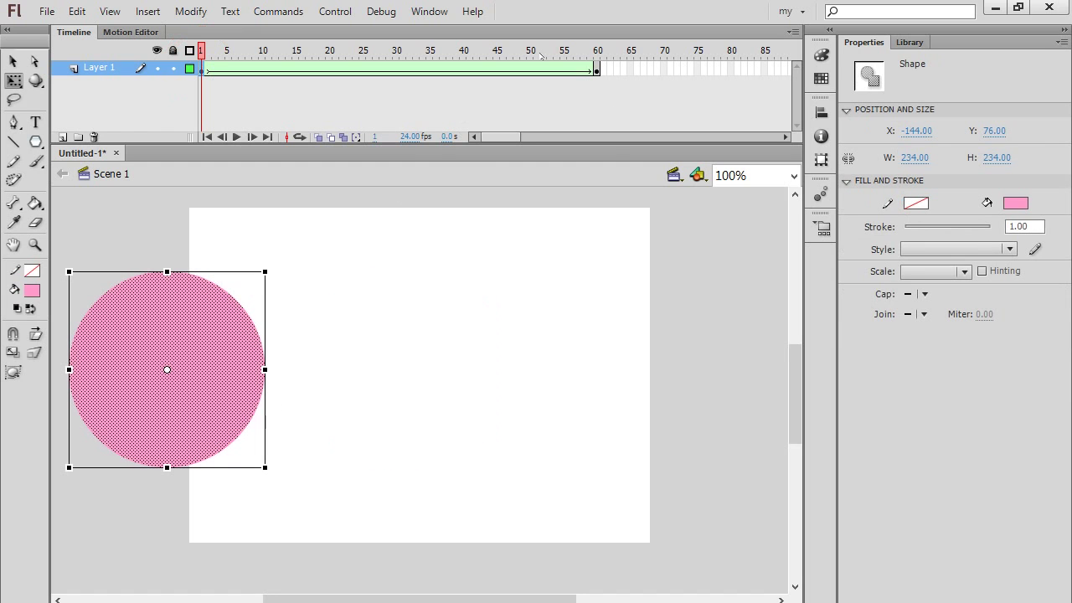
Step: Move the star on frame 60 horizontally to about X 224.5 and preview the movement along the timeline
click(598, 72)
drag(369, 358, 578, 353)
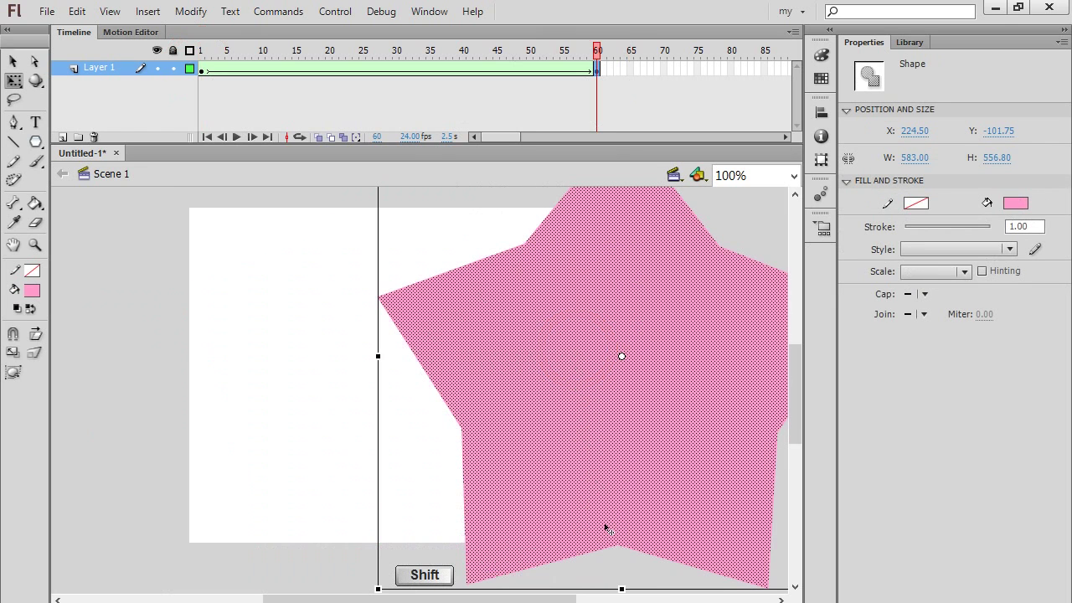
drag(208, 50, 402, 63)
click(208, 50)
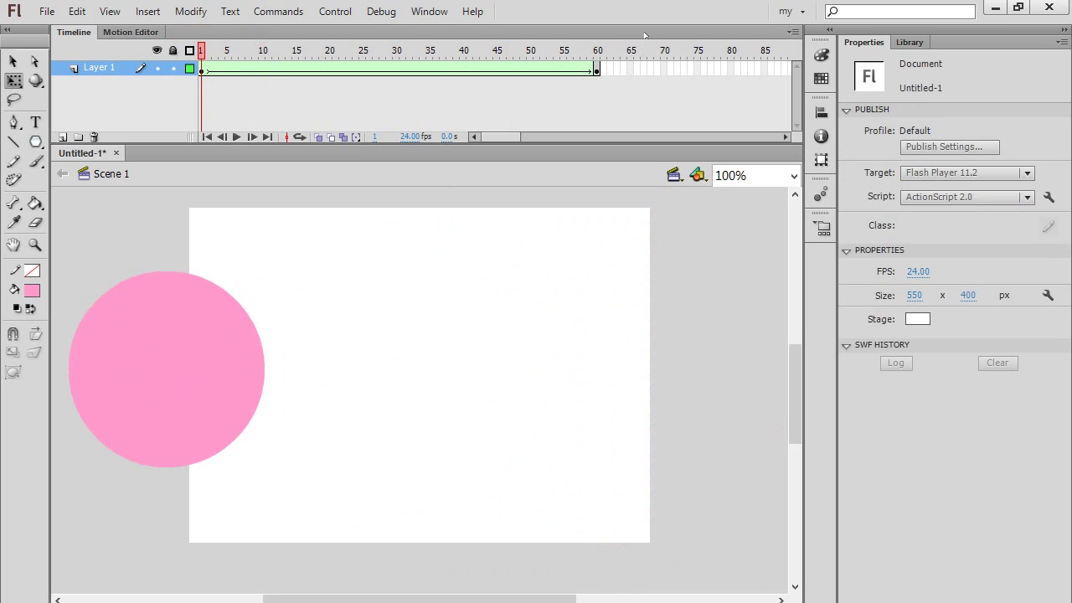
Step: Set the fill color of the star on frame 60 to blue, #0000FF
click(596, 71)
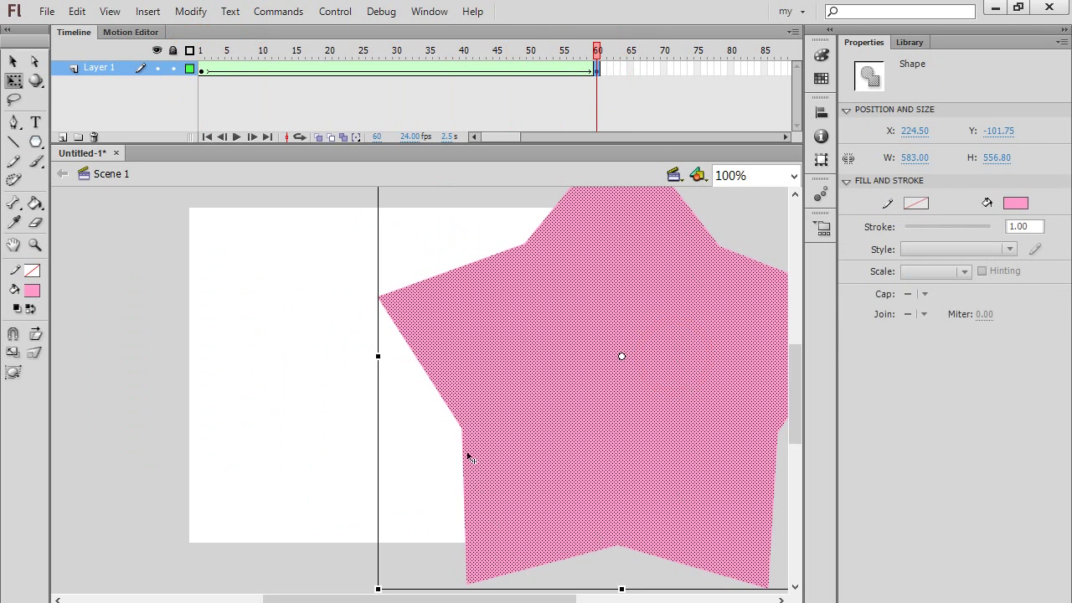
click(1017, 203)
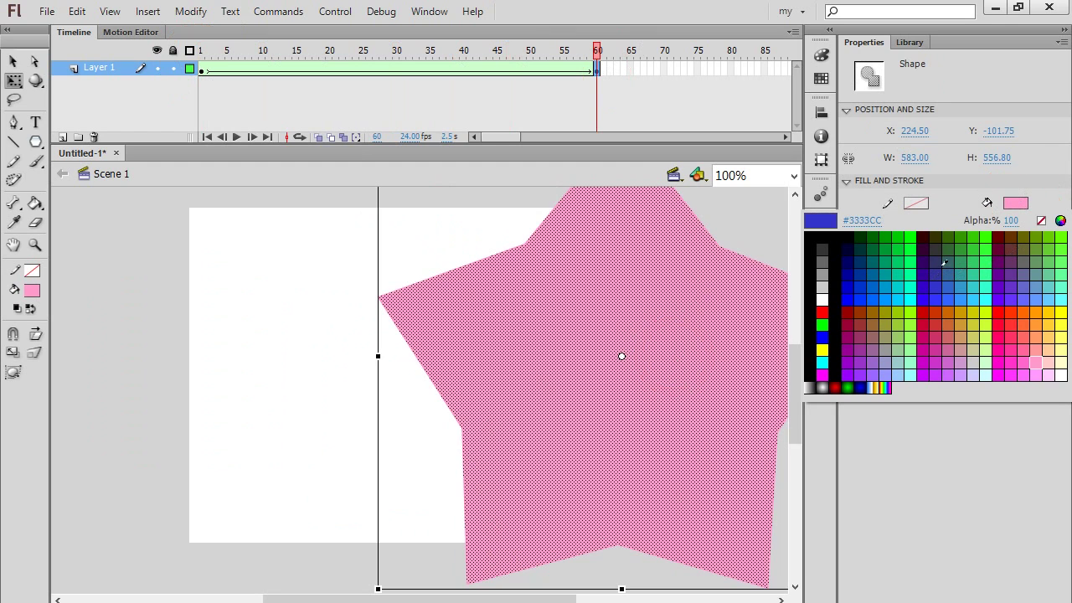
click(852, 291)
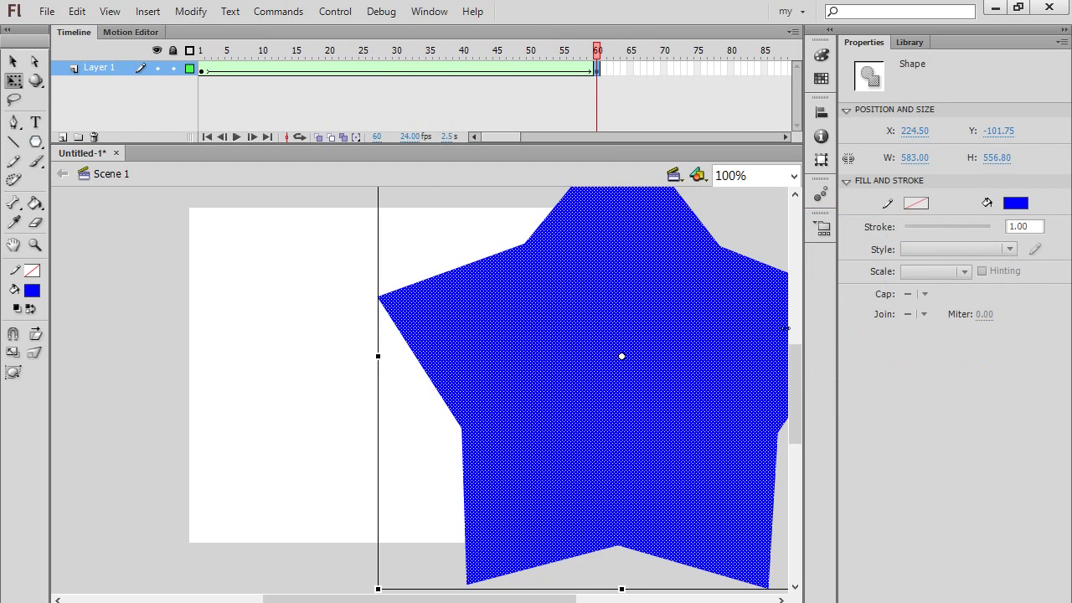
Step: Examine how position, size and color change by moving through the timeline between frames 1 and 60
click(202, 52)
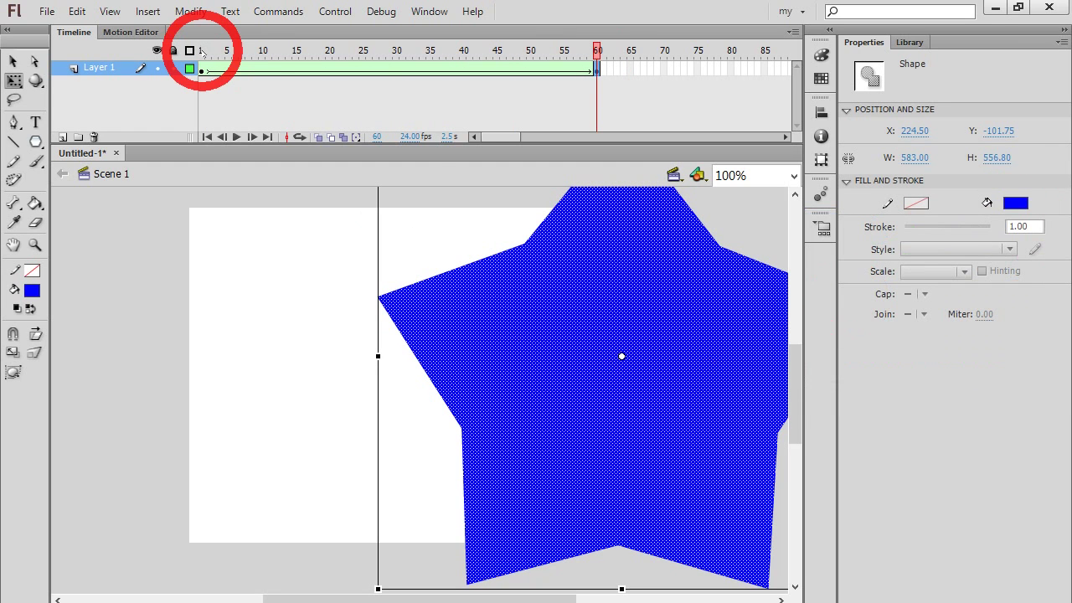
drag(202, 52, 606, 52)
key(comma)
key(comma)
key(comma)
key(comma)
key(comma)
key(comma)
key(comma)
key(comma)
key(comma)
key(comma)
key(comma)
key(comma)
key(comma)
key(comma)
key(comma)
key(comma)
key(comma)
key(comma)
key(comma)
key(comma)
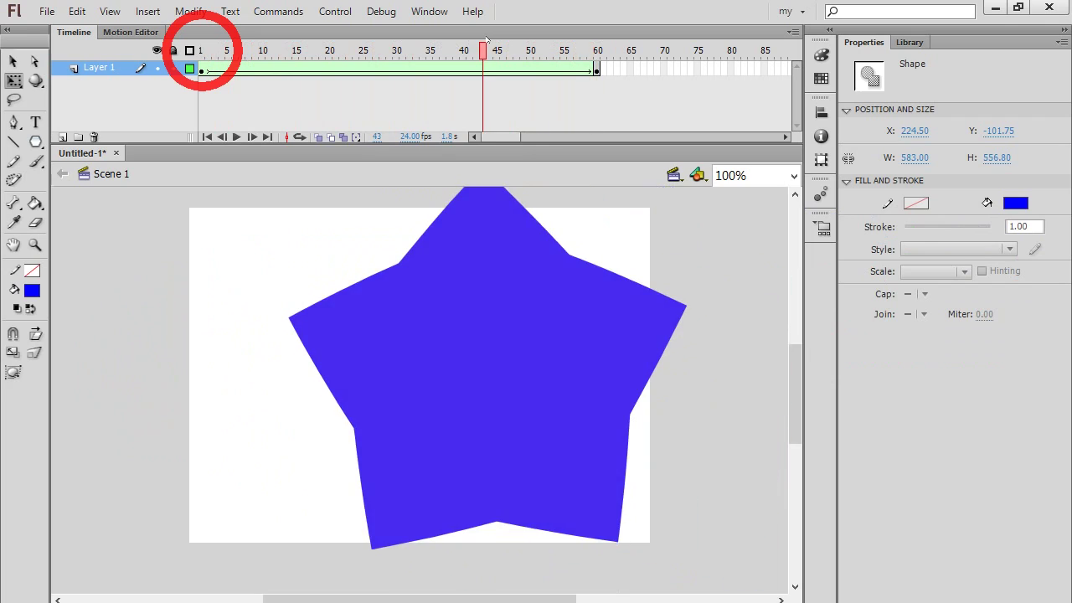
key(comma)
key(comma)
key(comma)
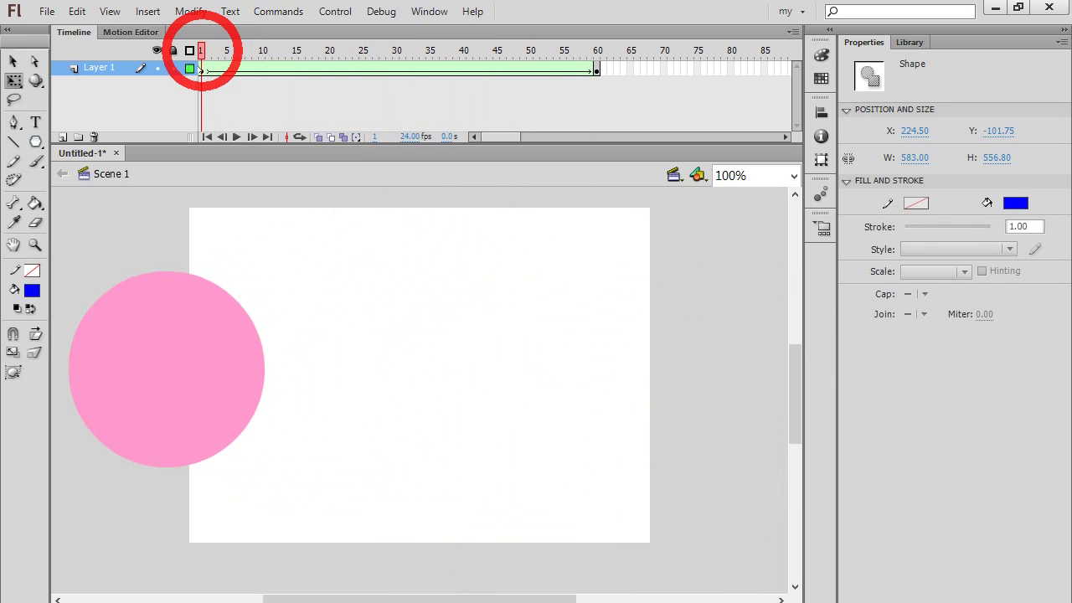
click(176, 487)
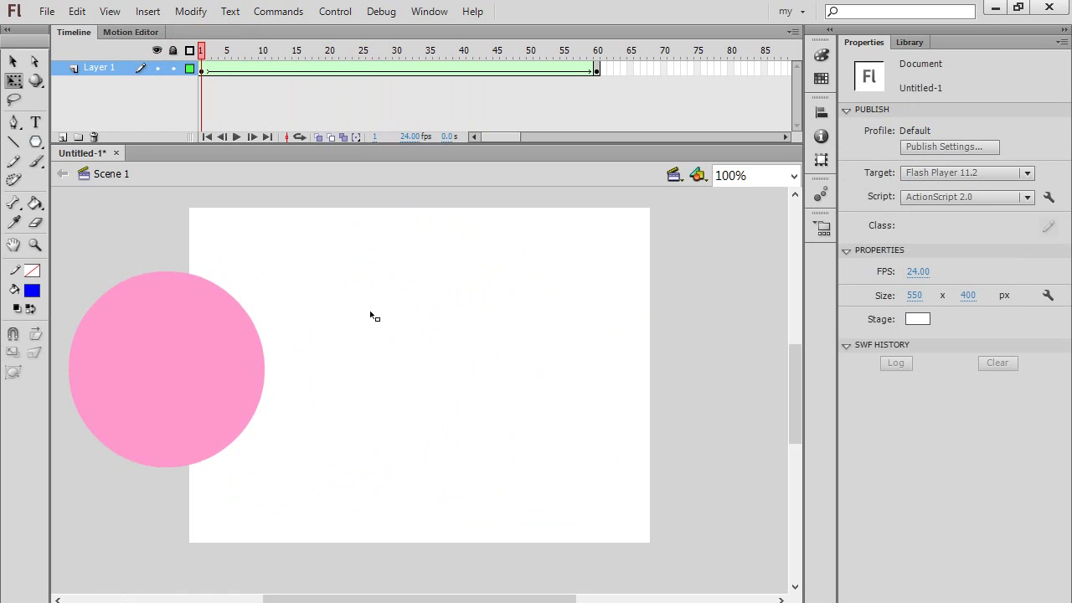
Step: Set the fill alpha of the blue star on frame 60 to 0%
click(14, 61)
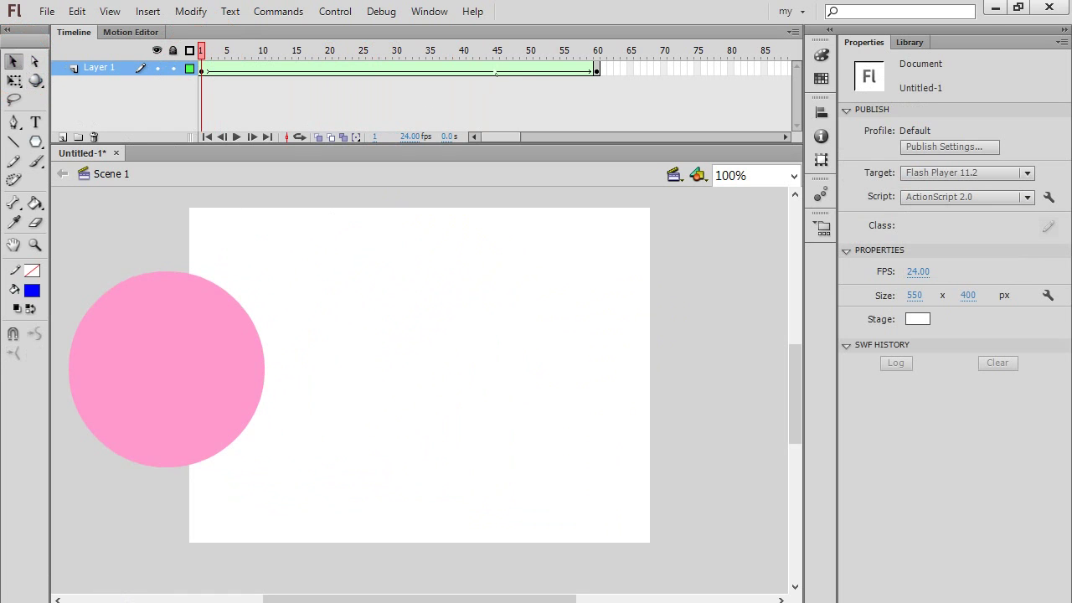
click(597, 68)
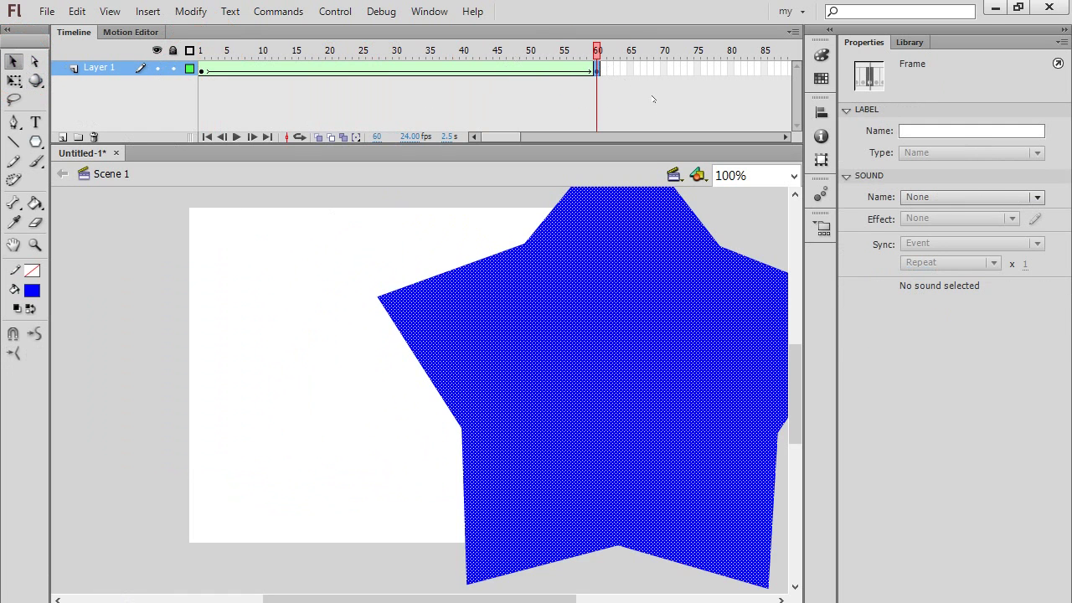
click(636, 397)
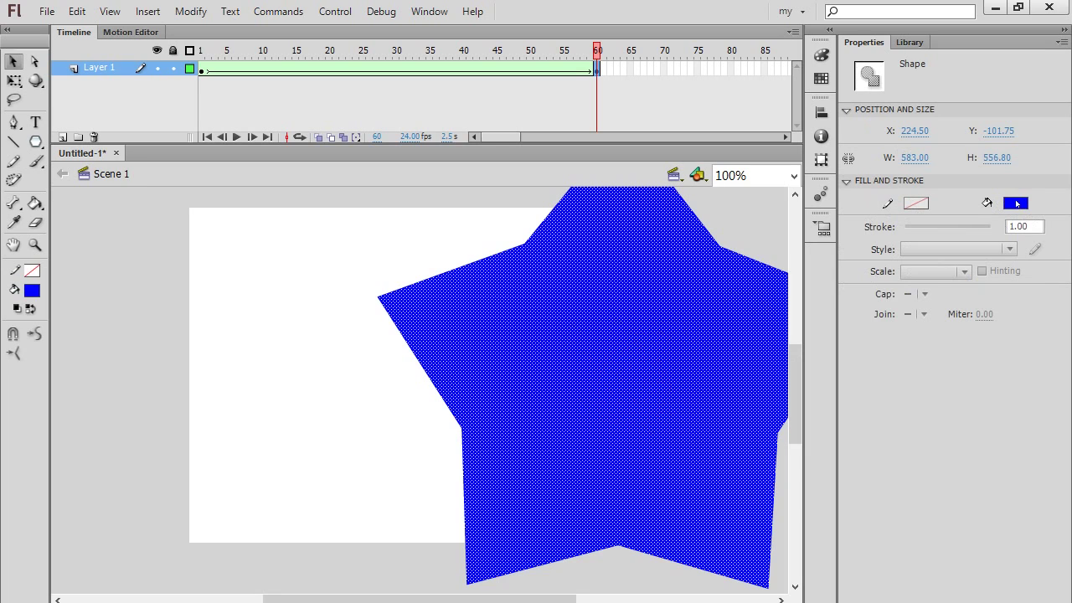
click(1016, 204)
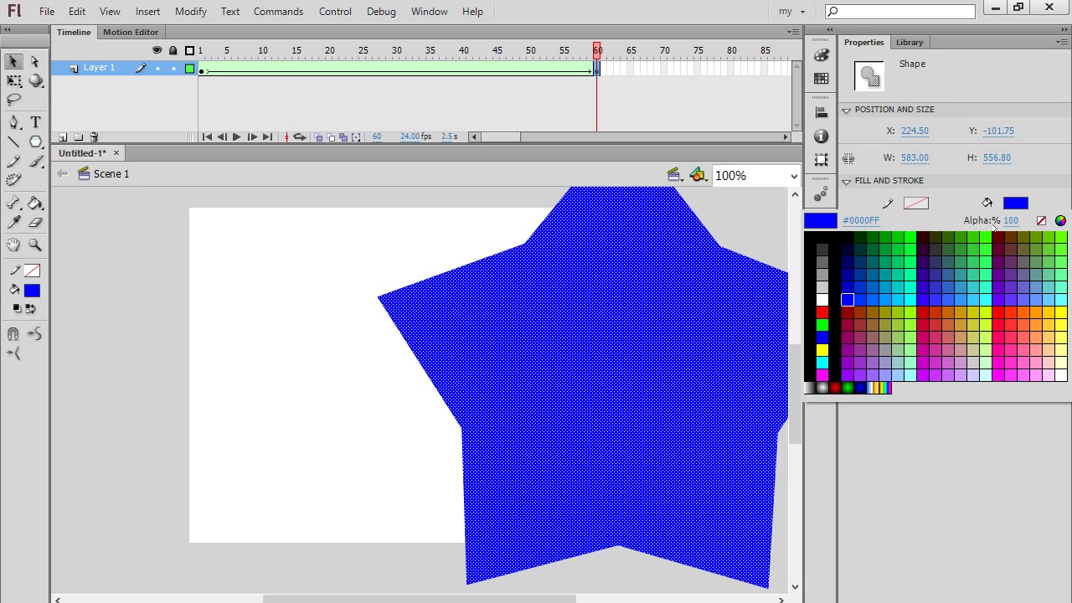
drag(1012, 221, 993, 309)
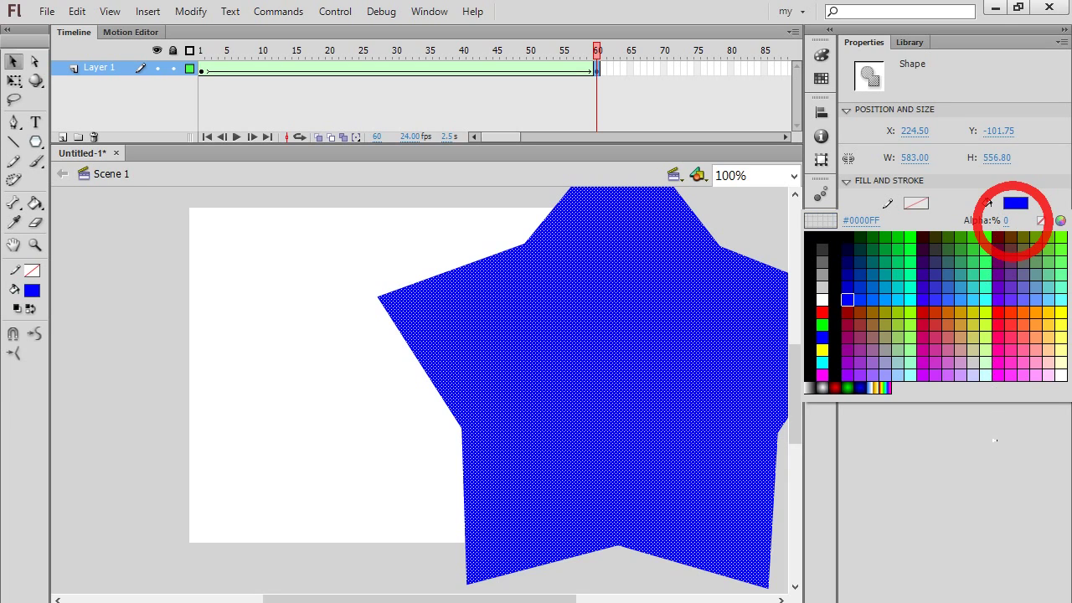
drag(994, 440, 994, 443)
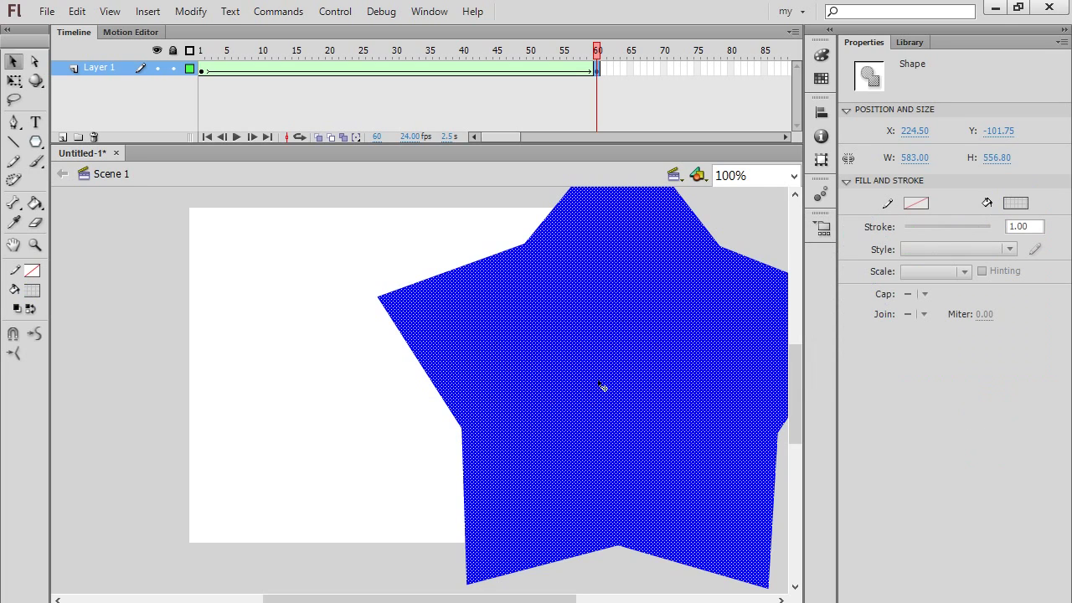
click(269, 378)
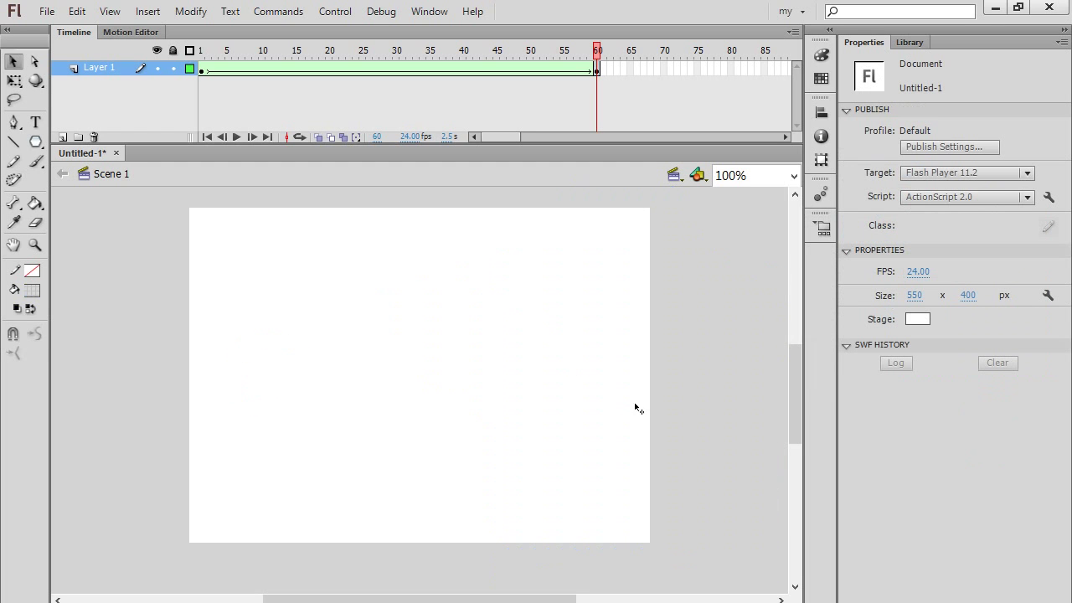
Step: Undo the last deselection of the transparent star and preview its fade along the timeline
key(ctrl+z)
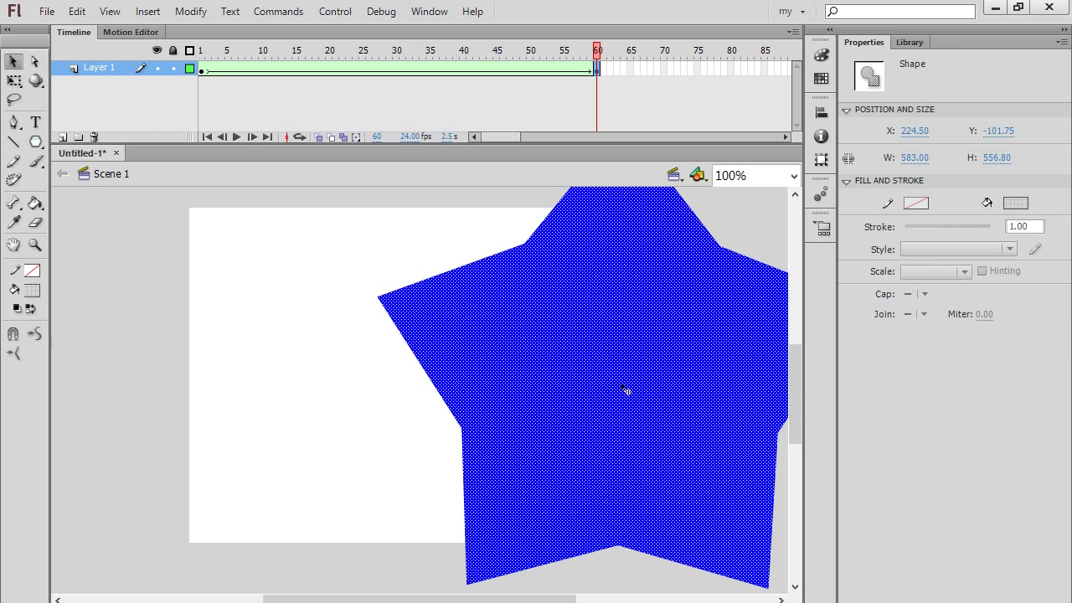
click(287, 456)
mouse_move(209, 51)
mouse_down()
mouse_move(421, 72)
mouse_move(596, 70)
mouse_move(334, 73)
mouse_move(333, 50)
mouse_move(208, 52)
mouse_up()
Step: Move the frame 60 keyframe to frame 30 and remove frames 31 to 60 from Layer 1
click(597, 68)
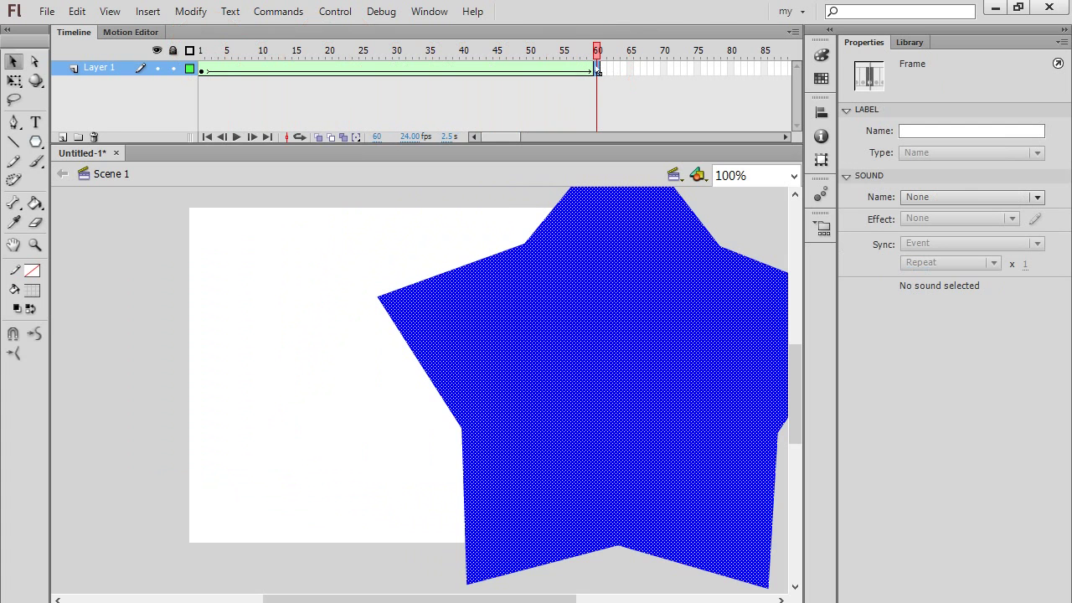
mouse_move(597, 70)
mouse_down()
mouse_move(395, 68)
mouse_move(599, 77)
mouse_up()
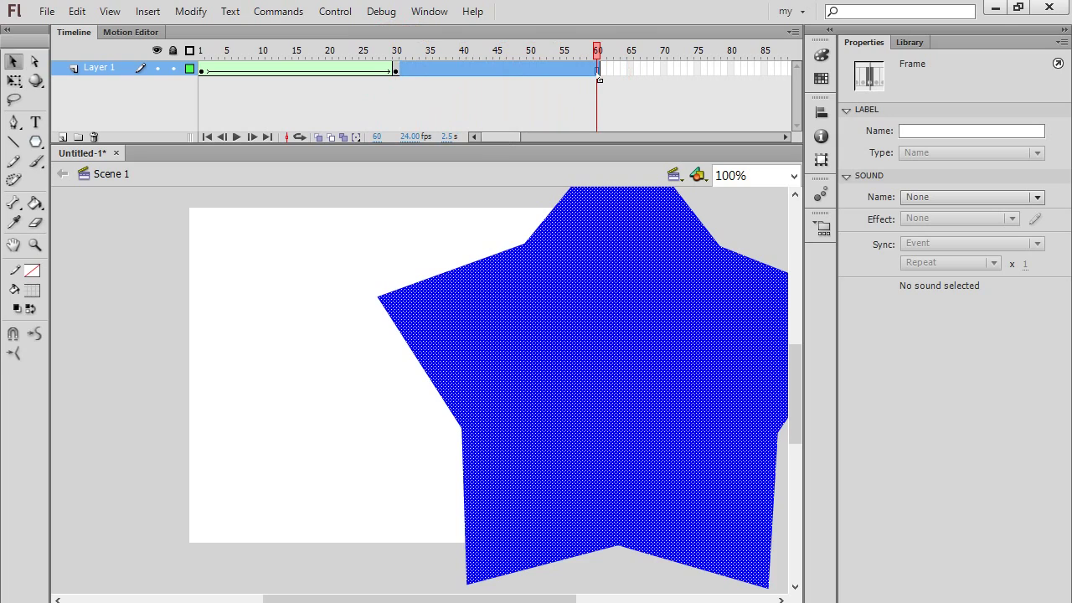
key(shift)
key(shift+F6)
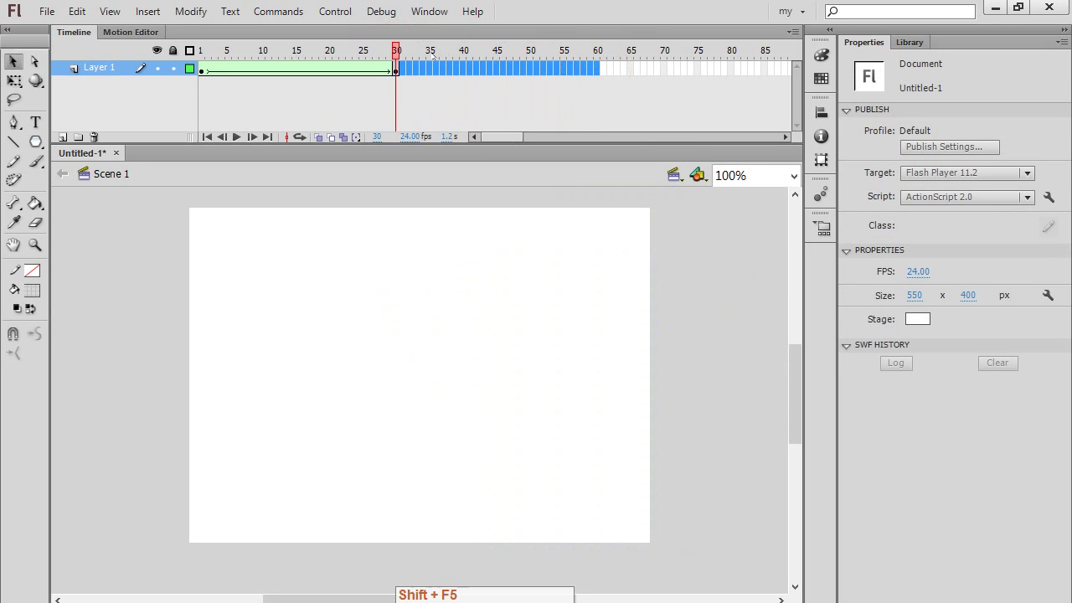
click(429, 69)
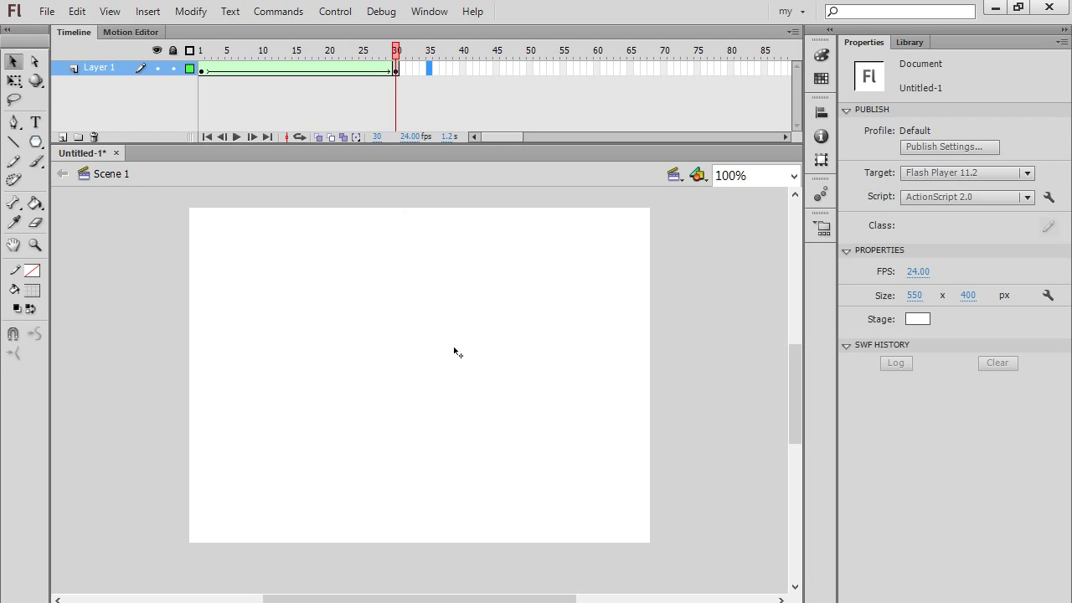
Step: Scale the circle on frame 1 down to 82 by 82 px and place it at X 0, Y 281
click(202, 69)
click(186, 369)
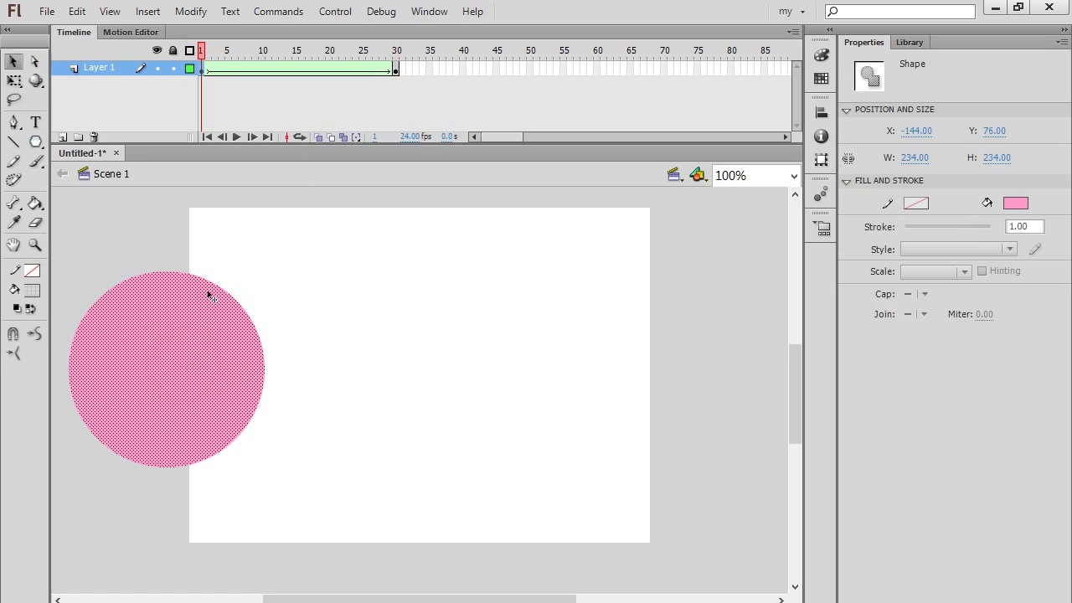
key(q)
drag(265, 271, 138, 399)
drag(121, 438, 244, 486)
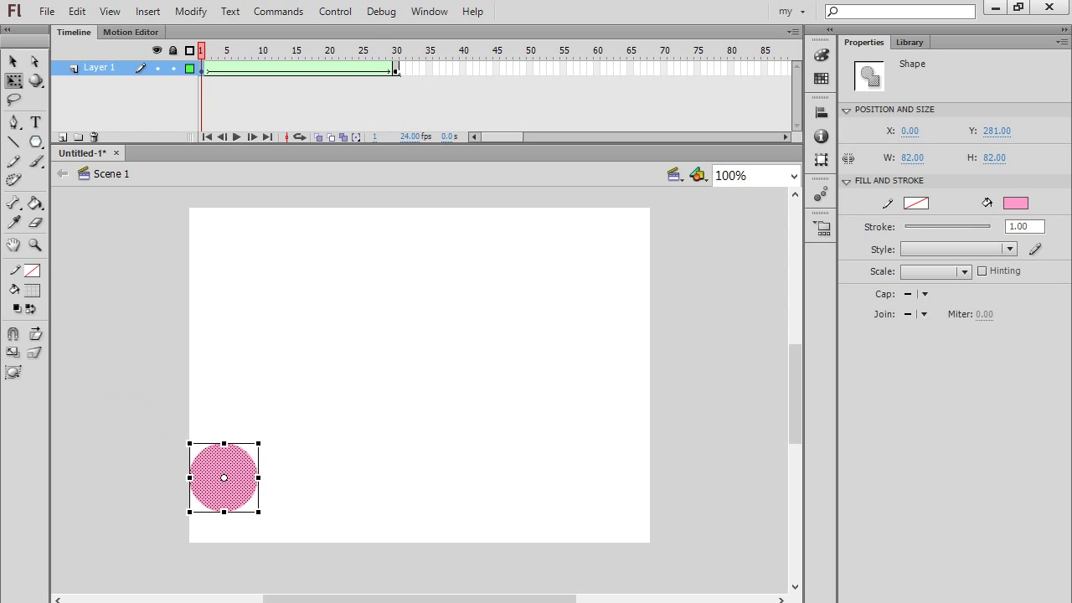
Step: Scale the star on frame 30 down to about 374 by 357 px and move it to about X 289, Y 13
click(395, 68)
click(609, 358)
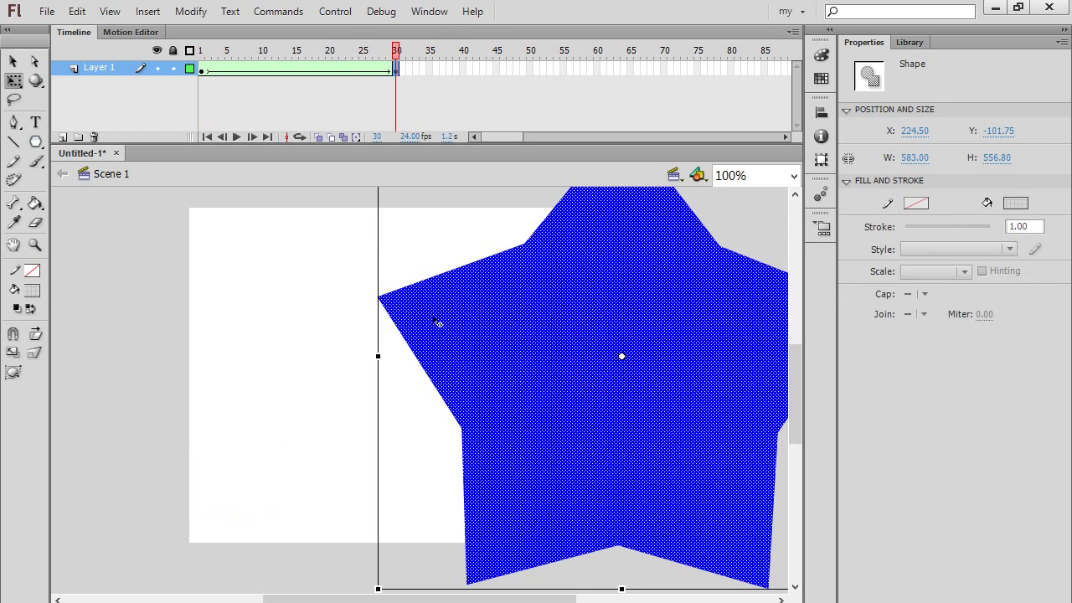
drag(378, 589, 527, 417)
drag(732, 299, 612, 404)
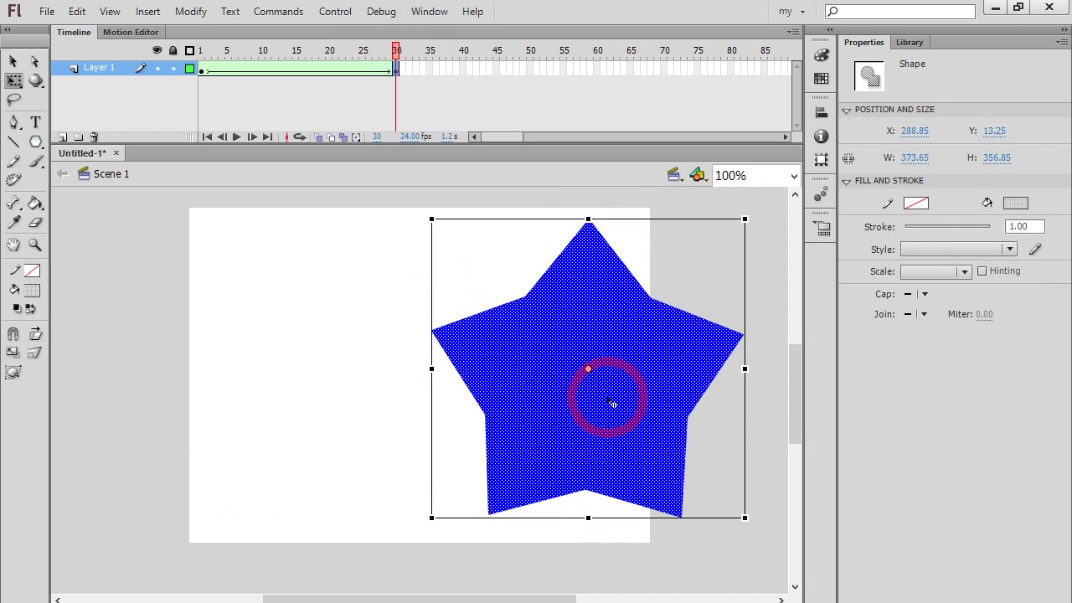
Step: Place two copies of the circle above the original on frame 1, the upper one at Y 37, and preview the tween
click(201, 48)
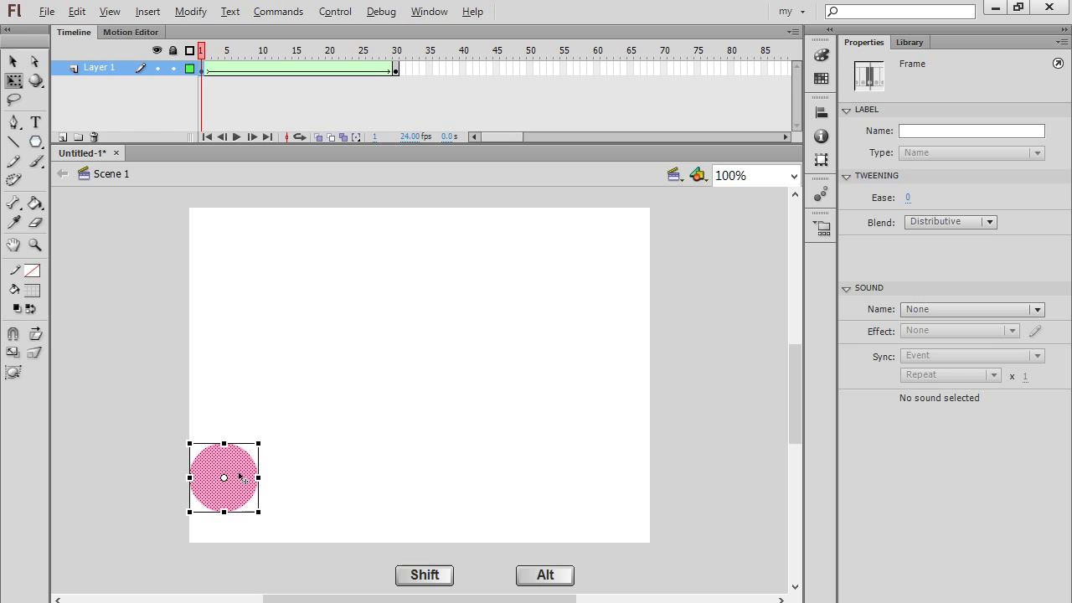
drag(240, 471, 238, 270)
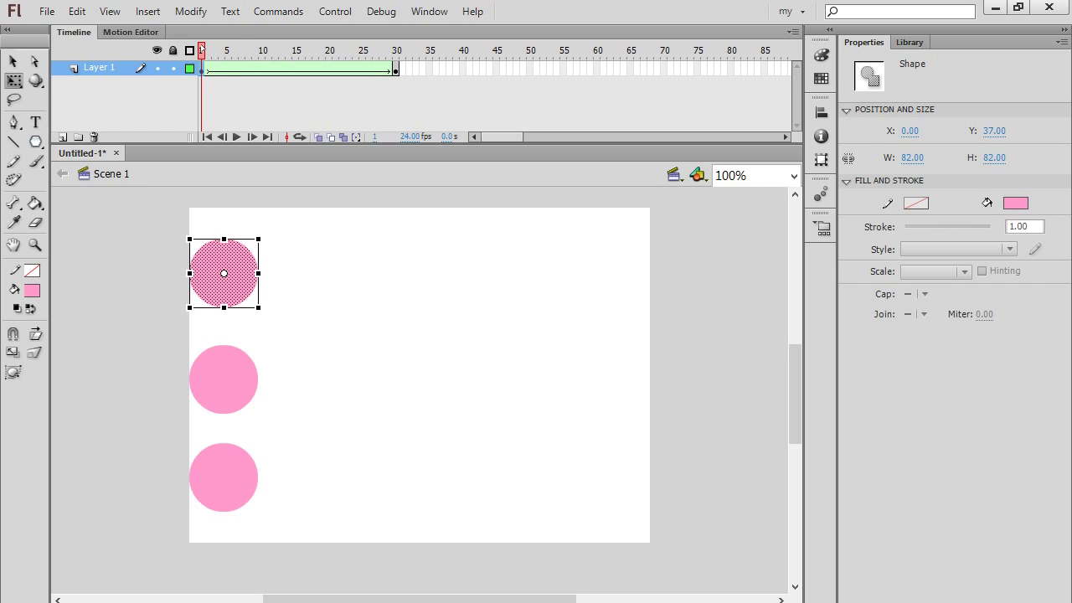
mouse_move(202, 52)
mouse_down()
mouse_move(366, 52)
mouse_move(418, 69)
mouse_move(394, 52)
mouse_move(201, 51)
mouse_up()
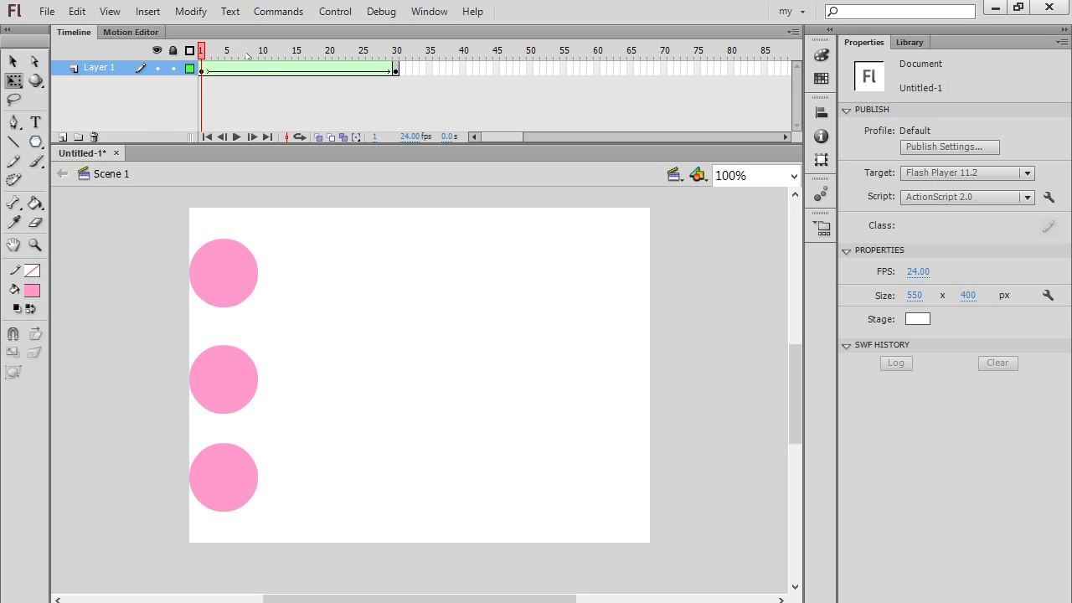
Step: Close the current document without saving, create a new ActionScript 2.0 document and reduce the timeline area's height slightly
click(116, 152)
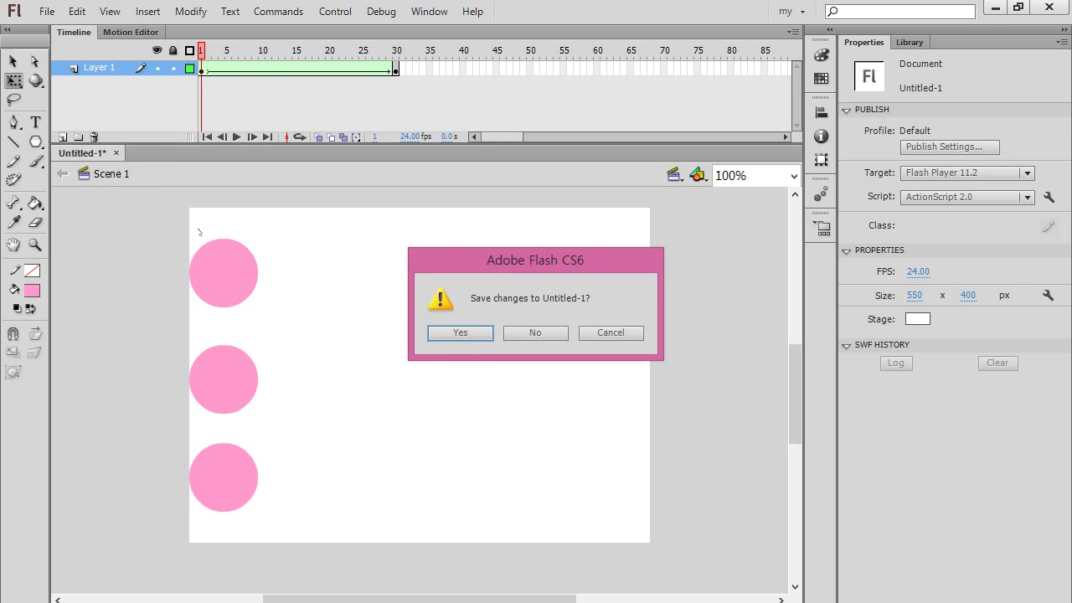
click(542, 334)
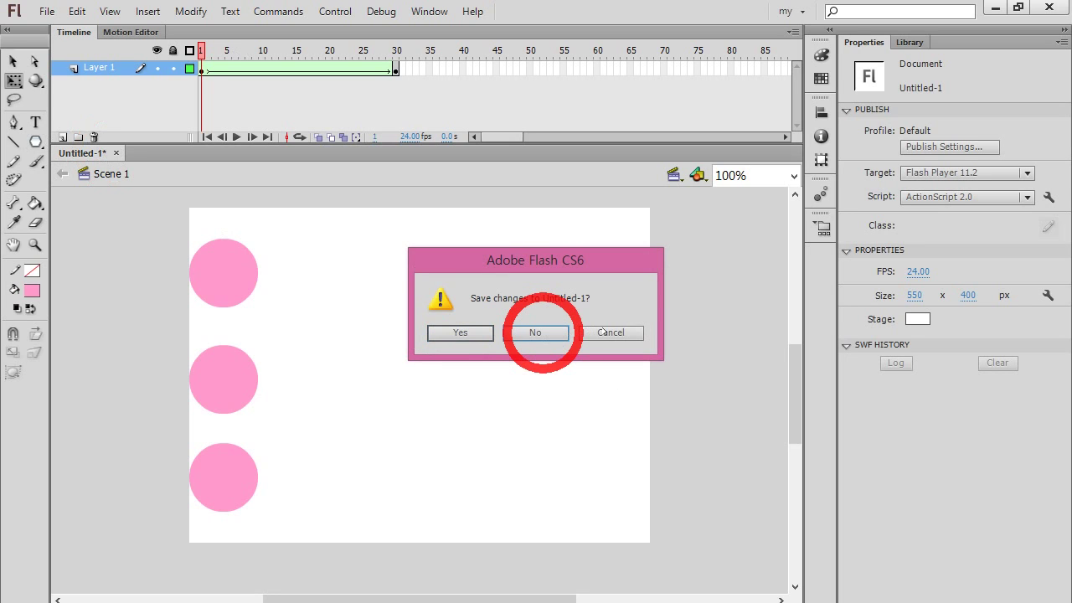
click(530, 333)
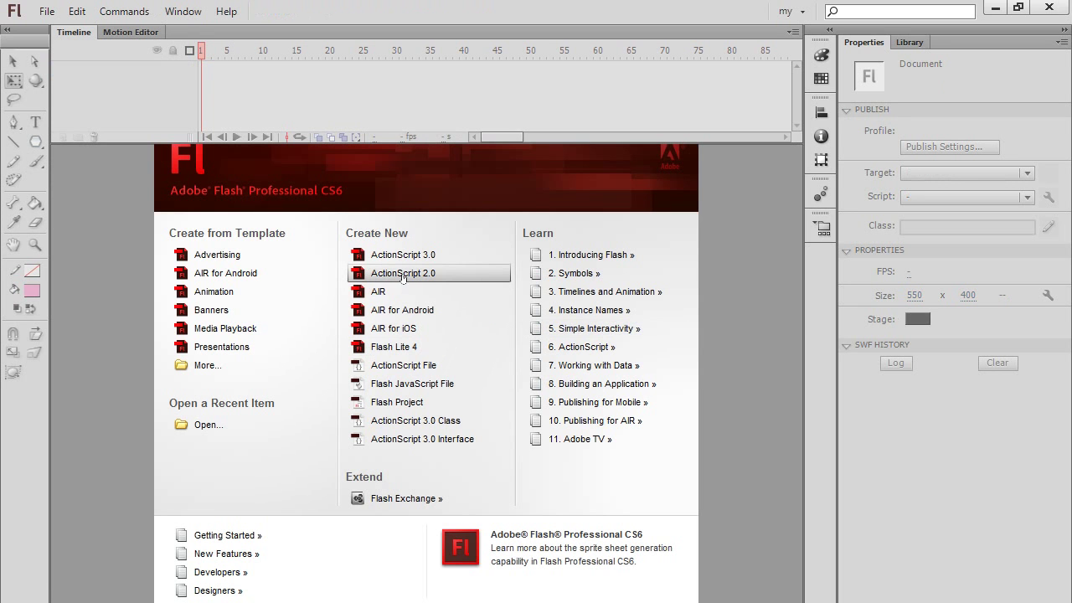
click(403, 274)
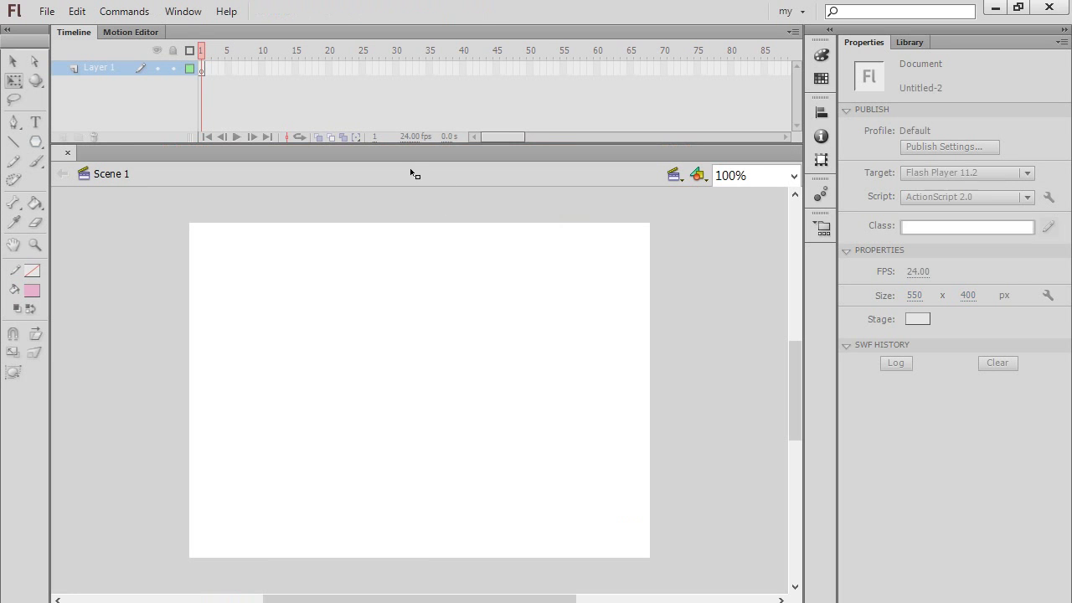
drag(434, 142, 433, 122)
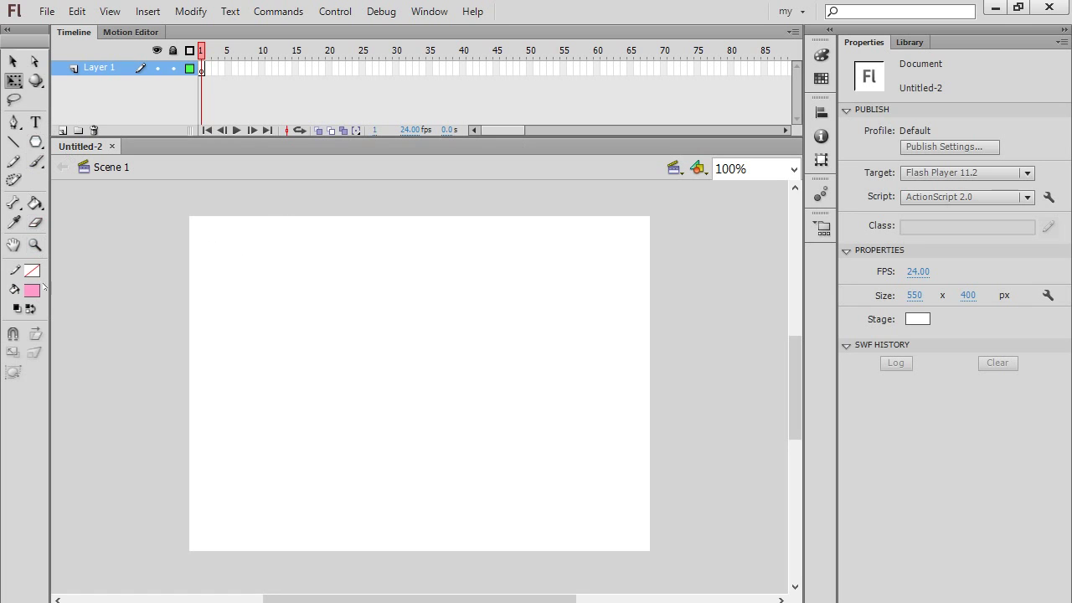
Step: Choose the Rectangle tool and rename Layer 1 as 배경
click(35, 141)
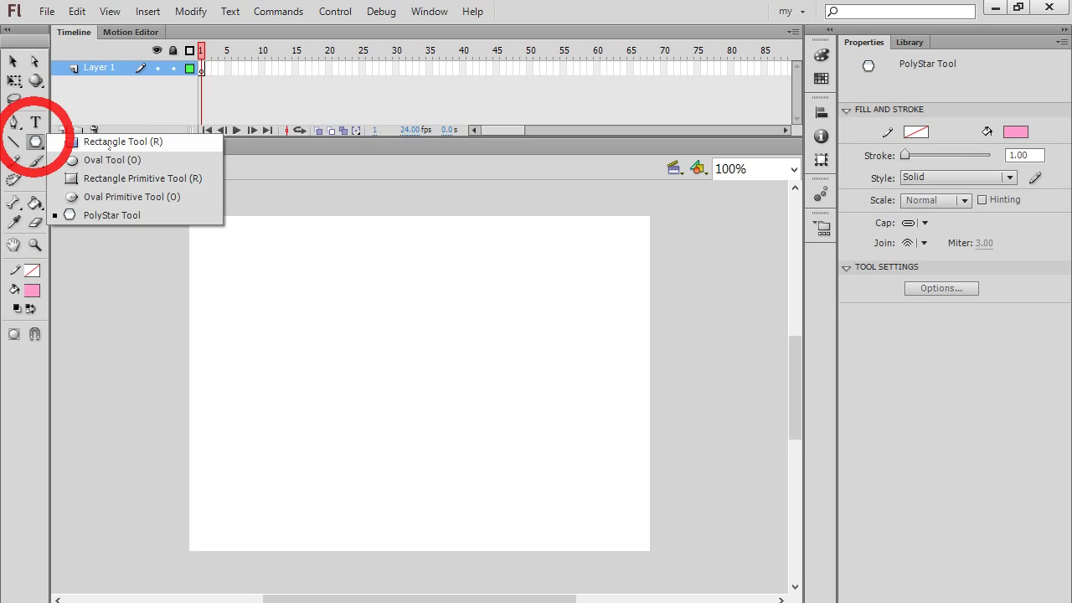
click(105, 144)
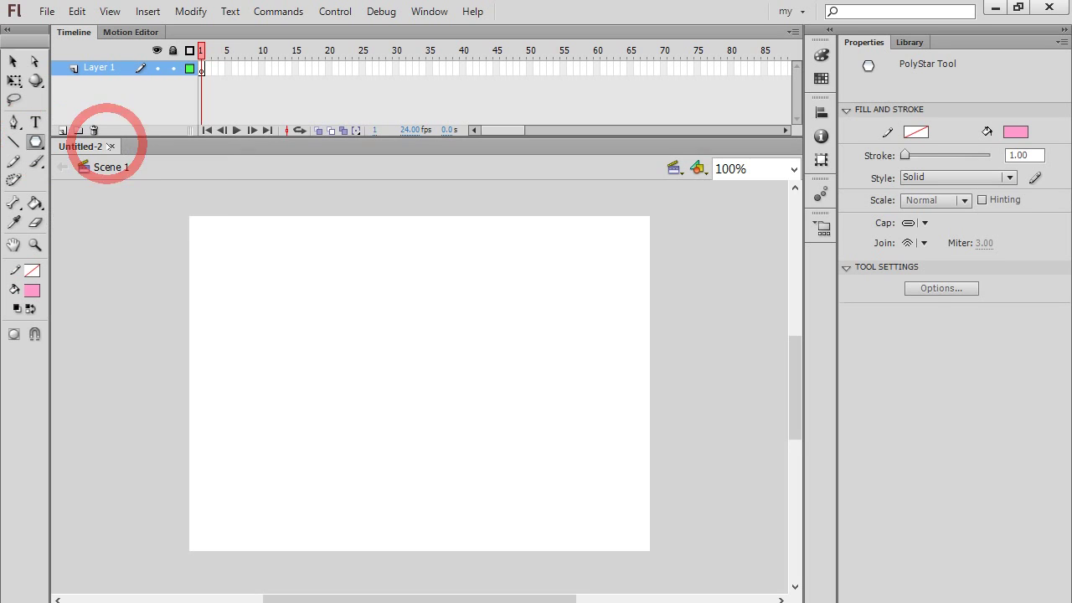
double_click(99, 68)
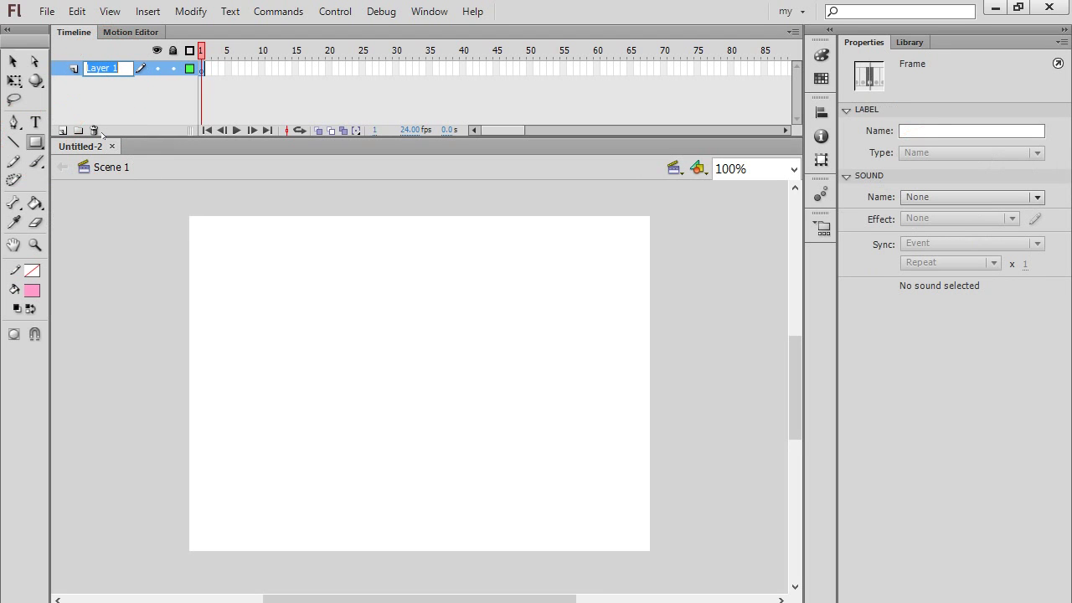
text(배경)
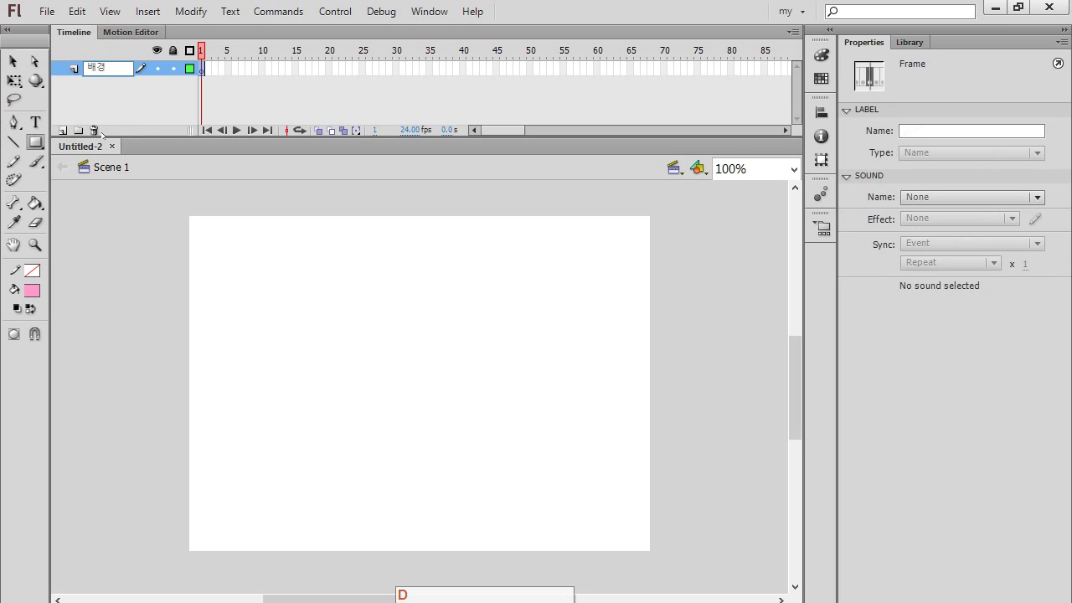
key(Return)
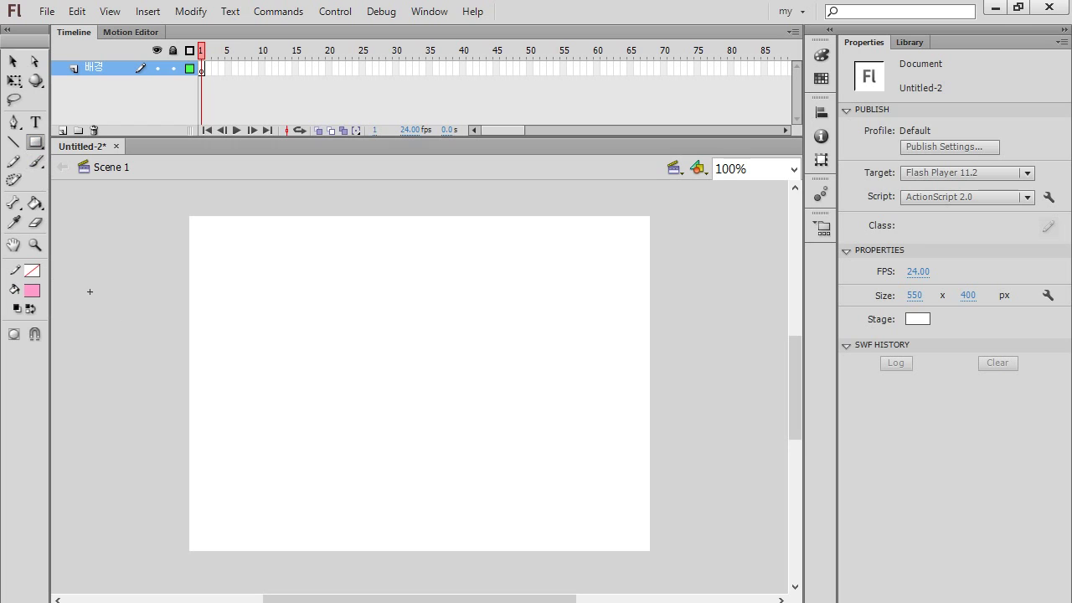
Step: Draw a square about 152 by 152 px near the middle of the stage with no stroke and the dark red fill #993333
click(34, 272)
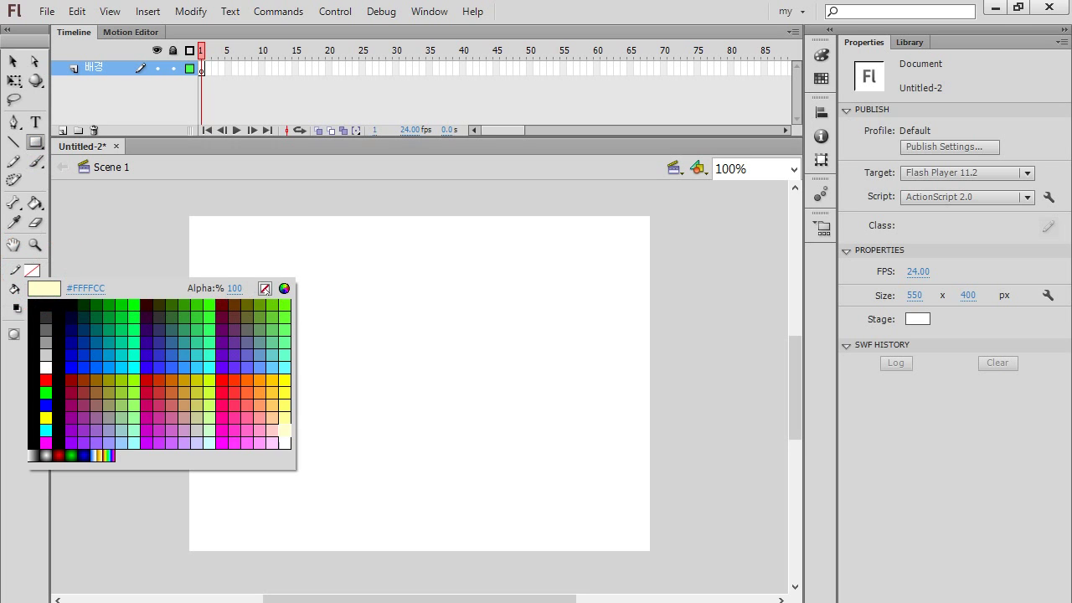
click(266, 290)
click(36, 290)
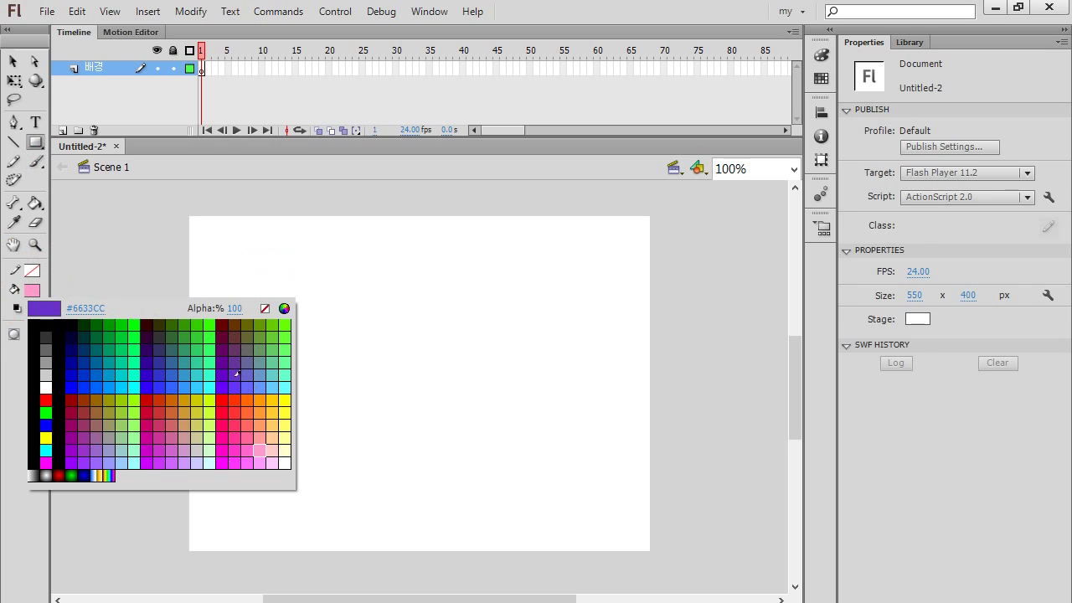
click(84, 403)
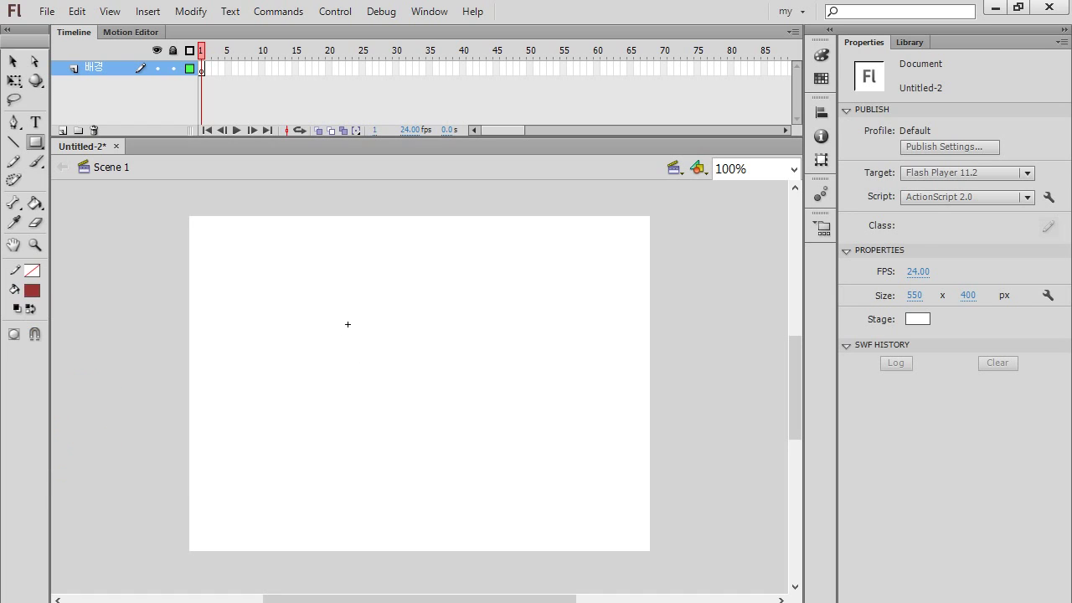
key(shift+alt)
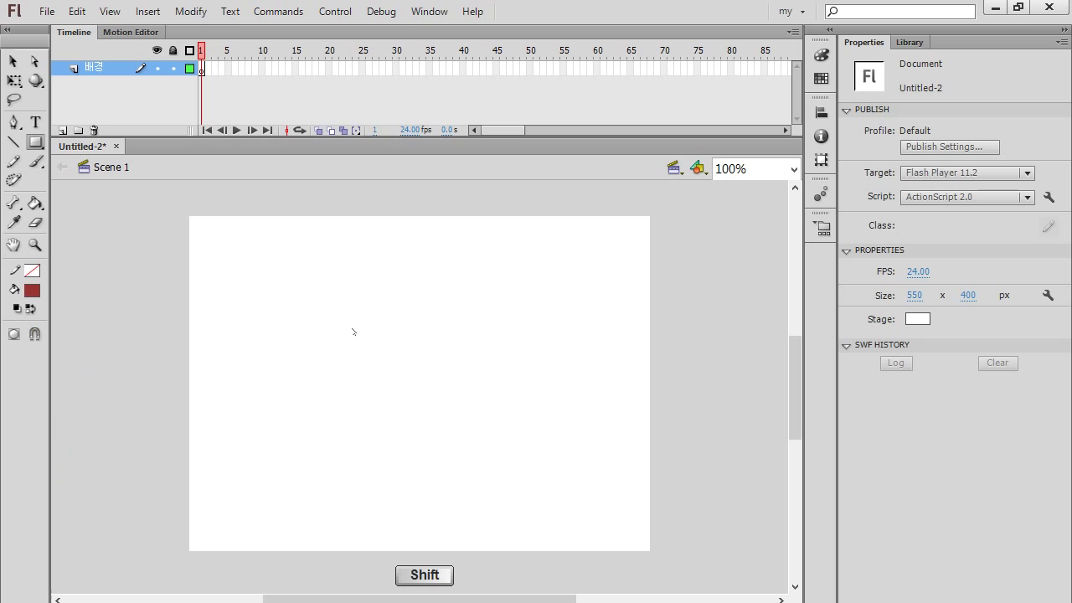
drag(337, 322, 463, 408)
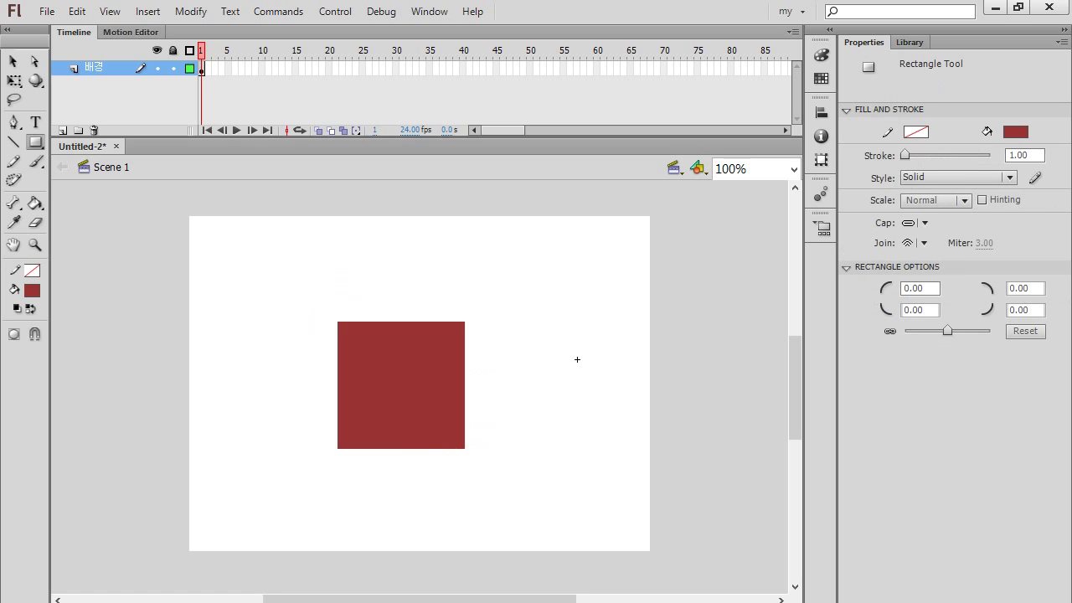
Step: Duplicate the dark red square to its left at about X -62, to its right at about X 443, and below it at about Y 357
click(13, 61)
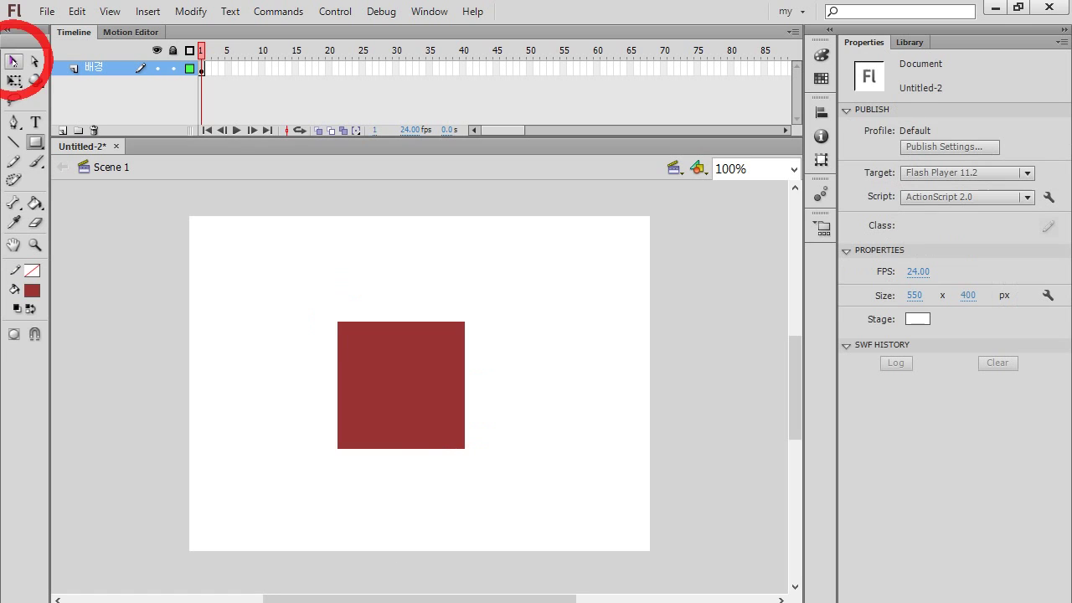
key(alt)
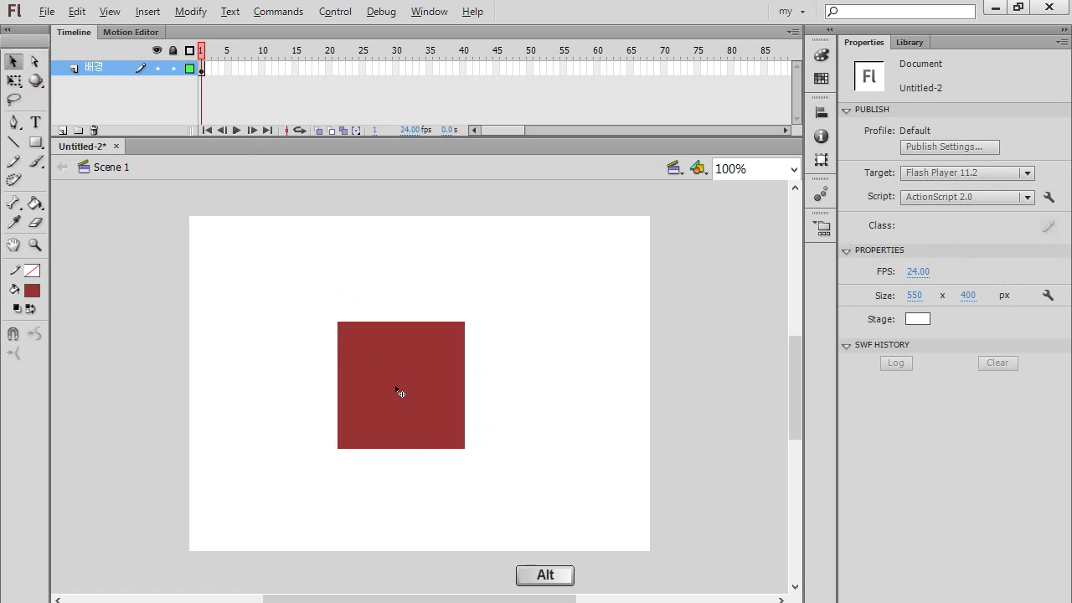
alt+shift+click(398, 392)
drag(398, 392, 198, 378)
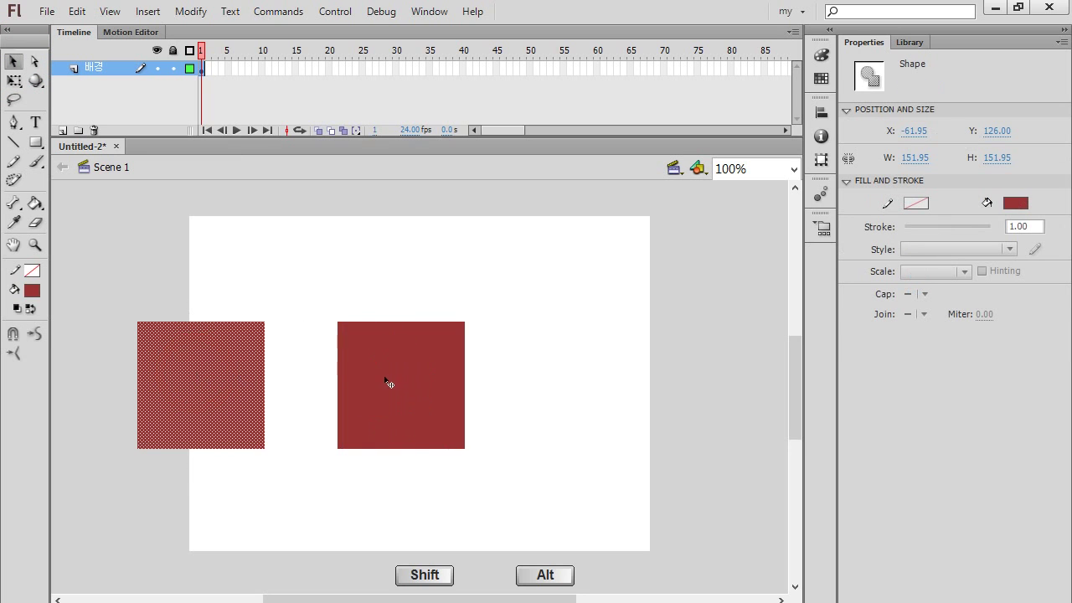
drag(397, 387, 620, 386)
drag(434, 381, 445, 574)
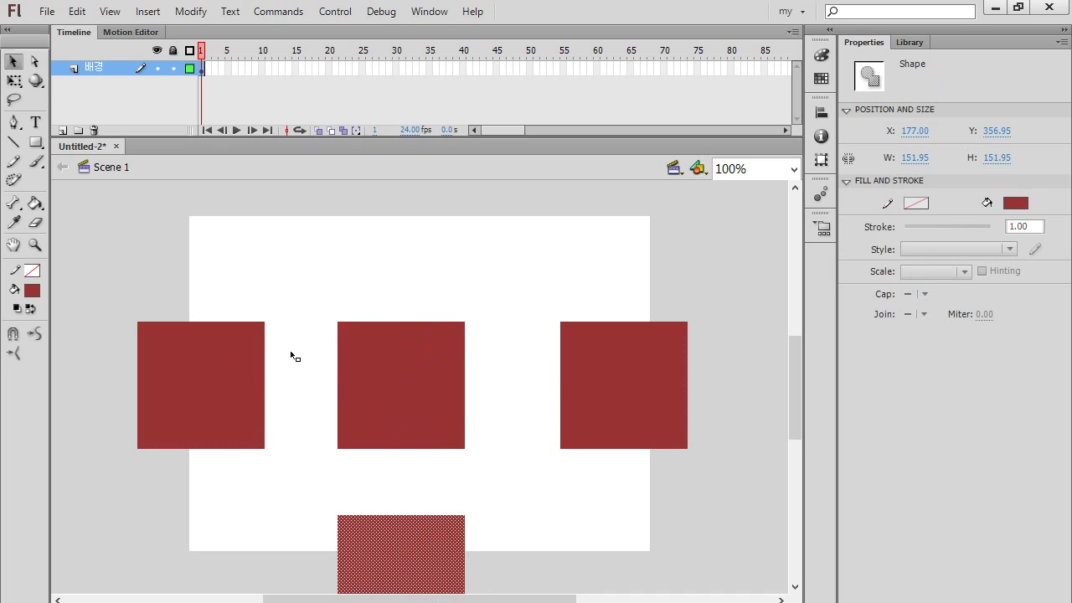
Step: Change the right square's fill to light red and the left square's fill to a medium red brighter than the center square
scroll(324, 320, down, 3)
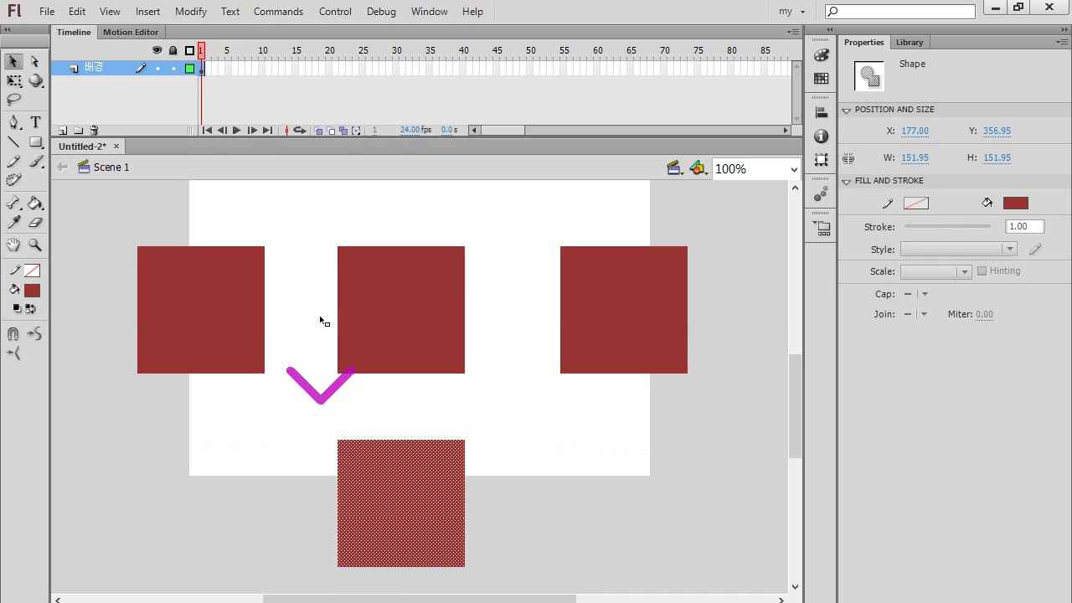
click(649, 310)
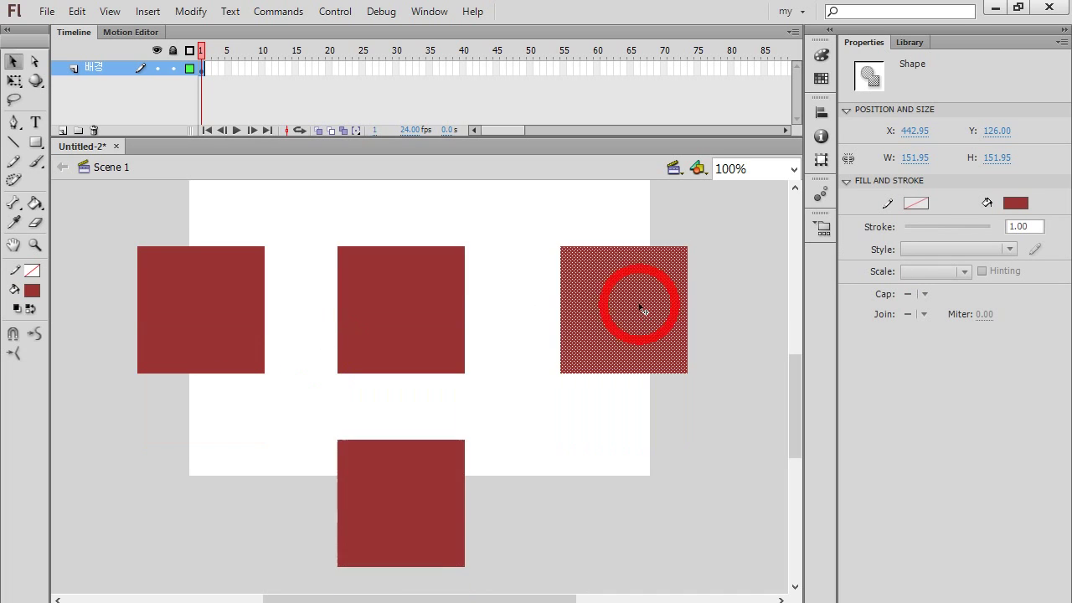
click(1015, 204)
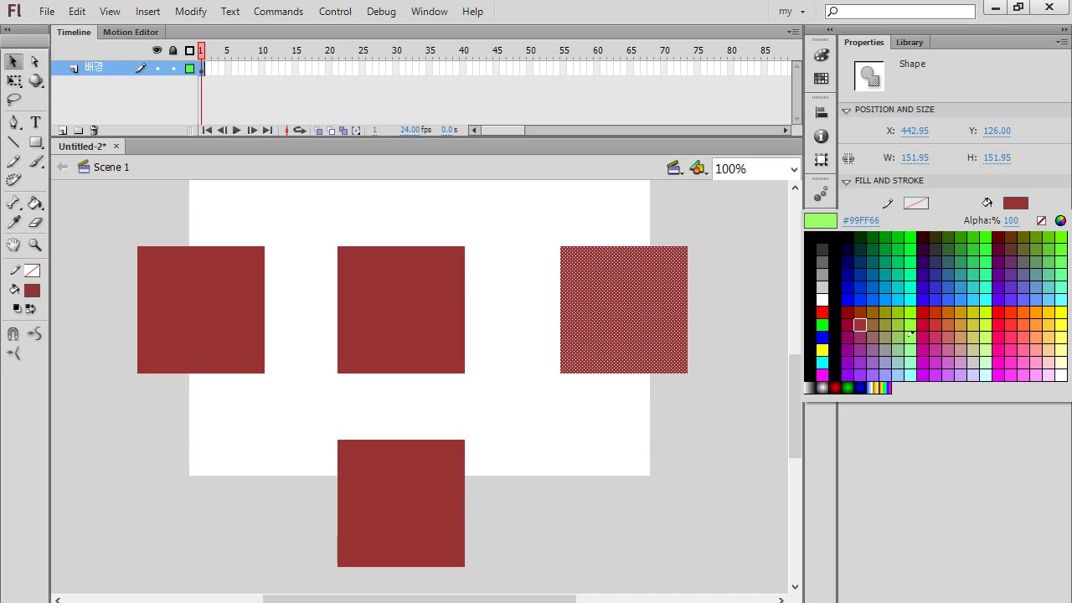
click(1023, 326)
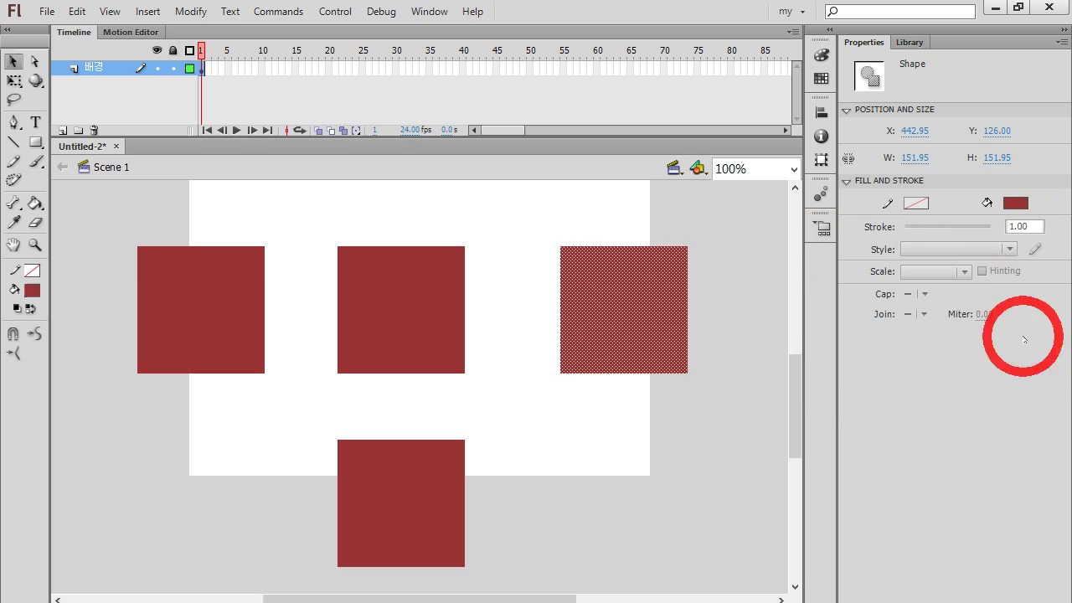
click(219, 323)
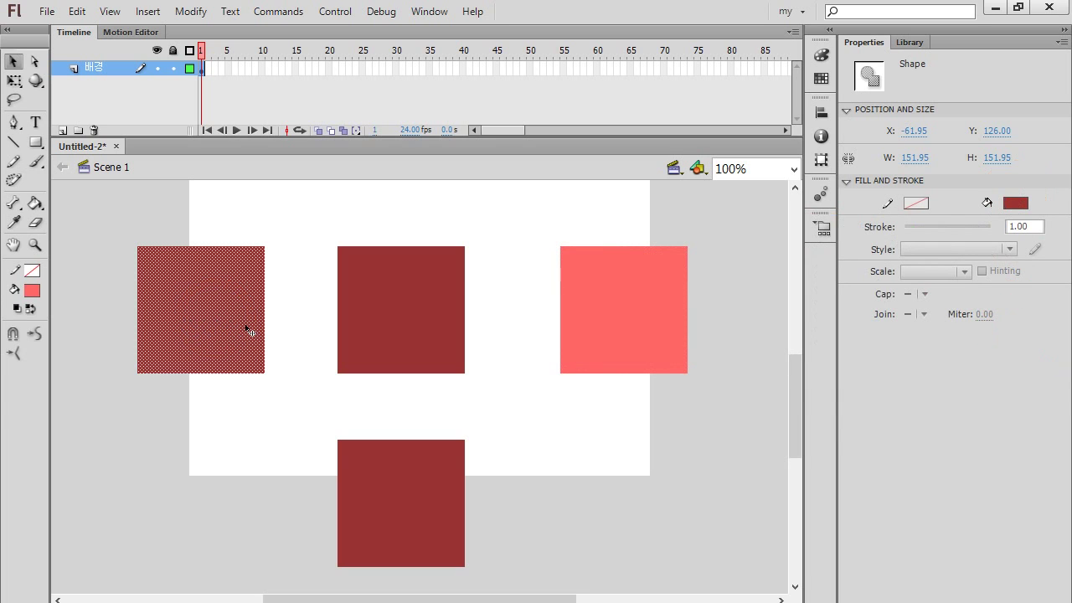
click(1013, 203)
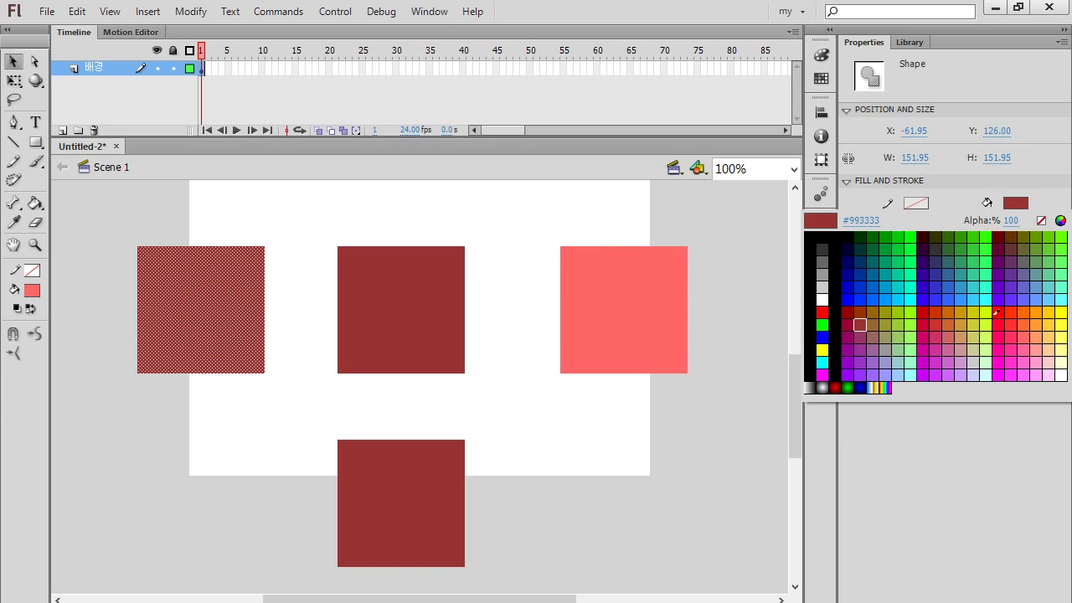
click(938, 313)
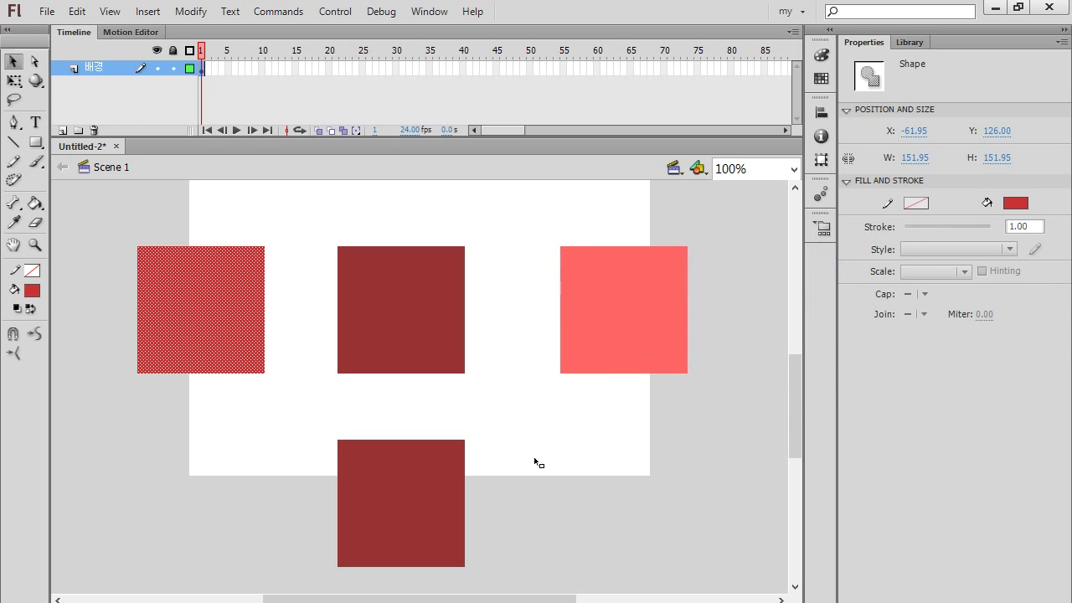
Step: Change the lower square's fill to a pale pinkish red
click(483, 479)
click(415, 503)
click(1014, 202)
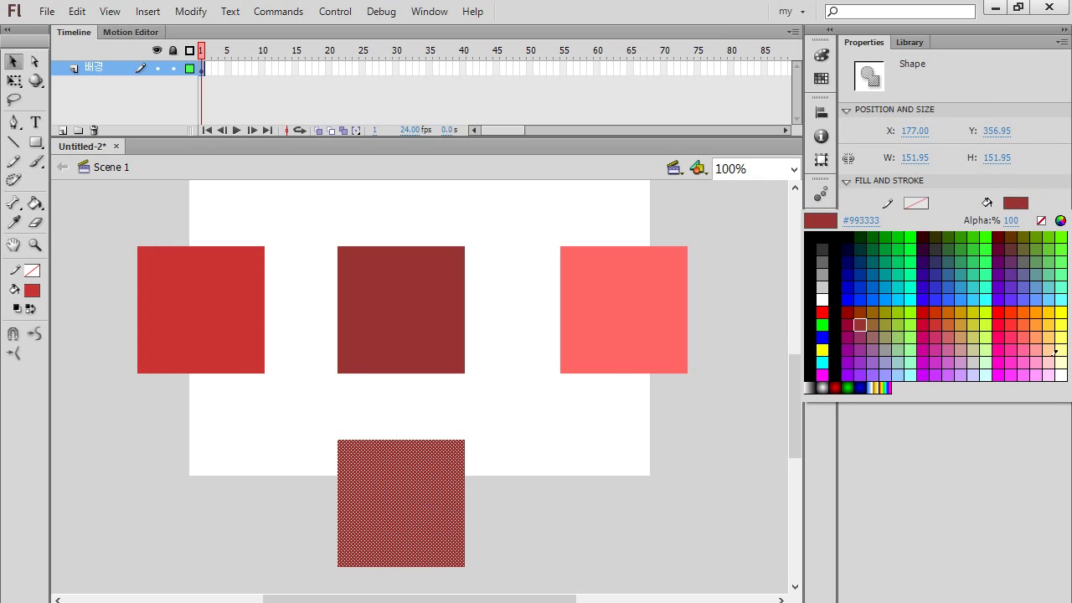
click(1035, 354)
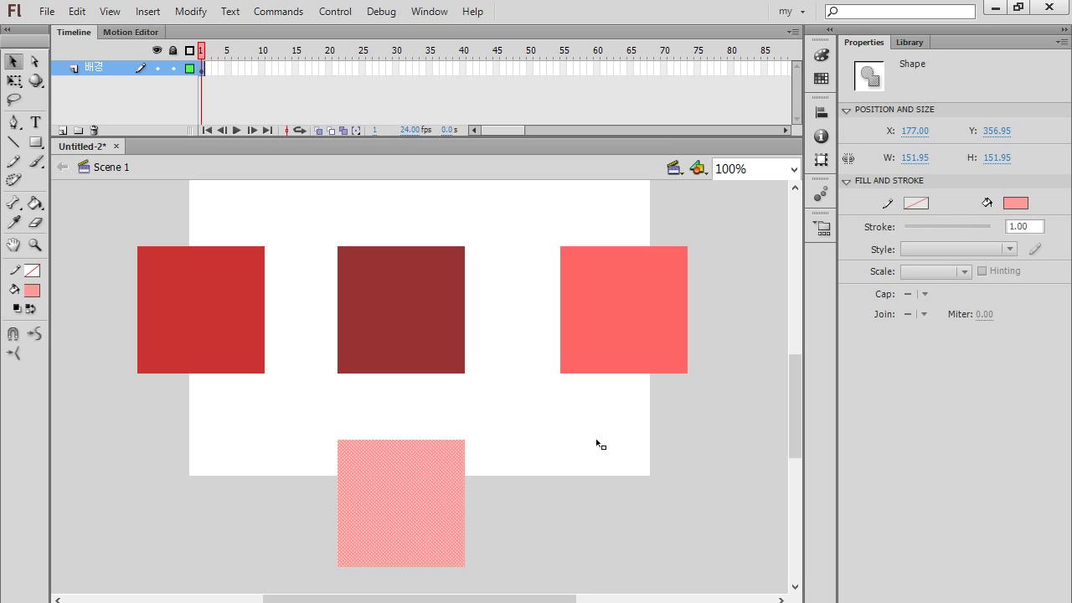
Step: Skew the right square vertically so its left edge sits lower, and narrow it to a parallelogram about 77 by 198 px
click(636, 303)
click(14, 81)
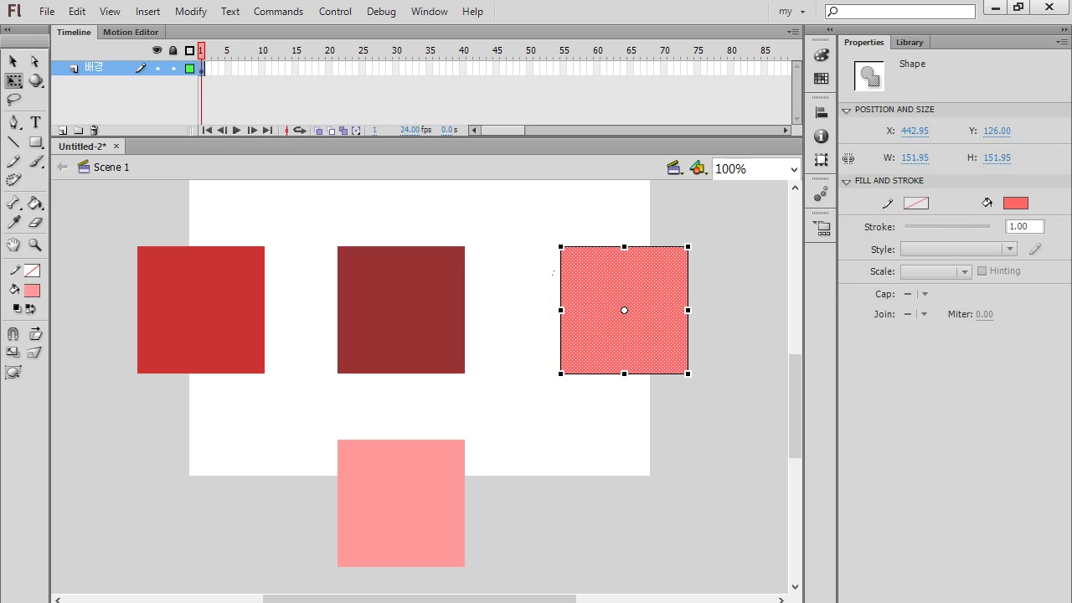
click(552, 272)
drag(552, 272, 563, 347)
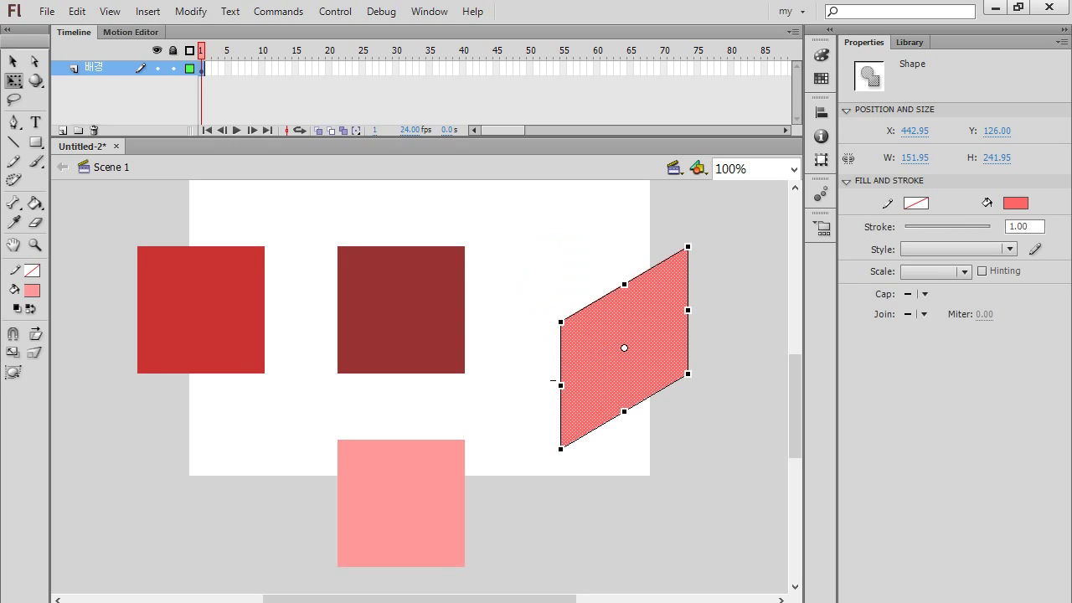
drag(555, 384, 624, 348)
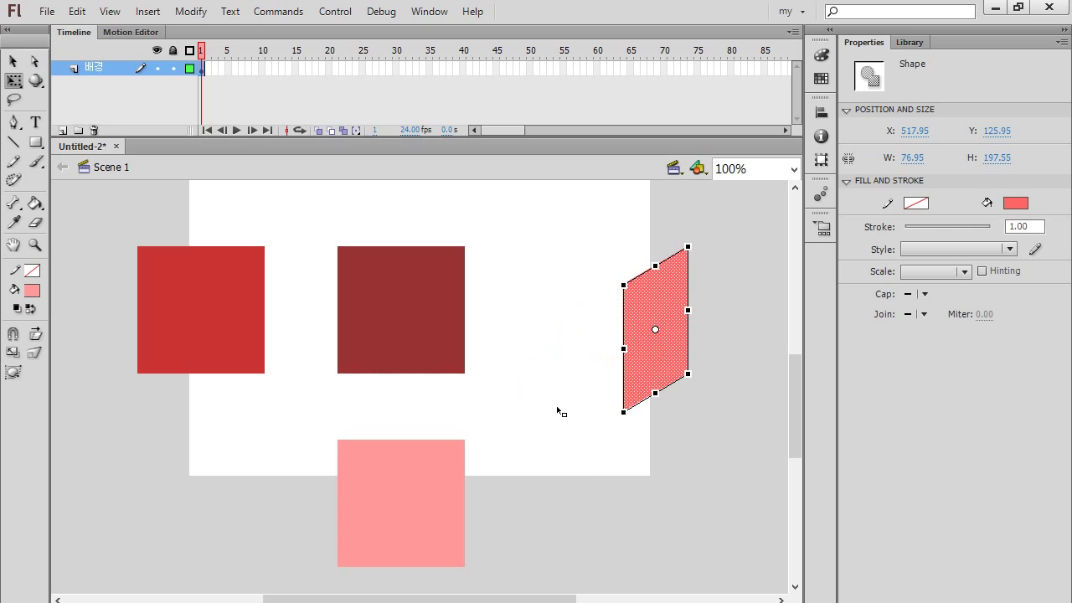
click(546, 381)
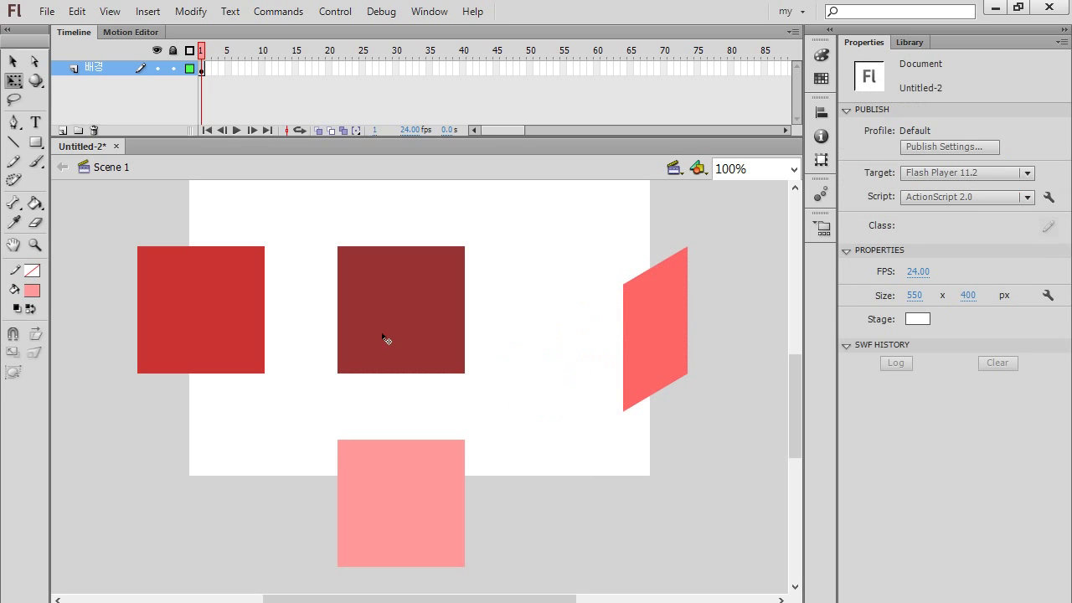
Step: Move the left medium-red square up to about X -45, Y -37 and select the skewed light red shape
click(204, 307)
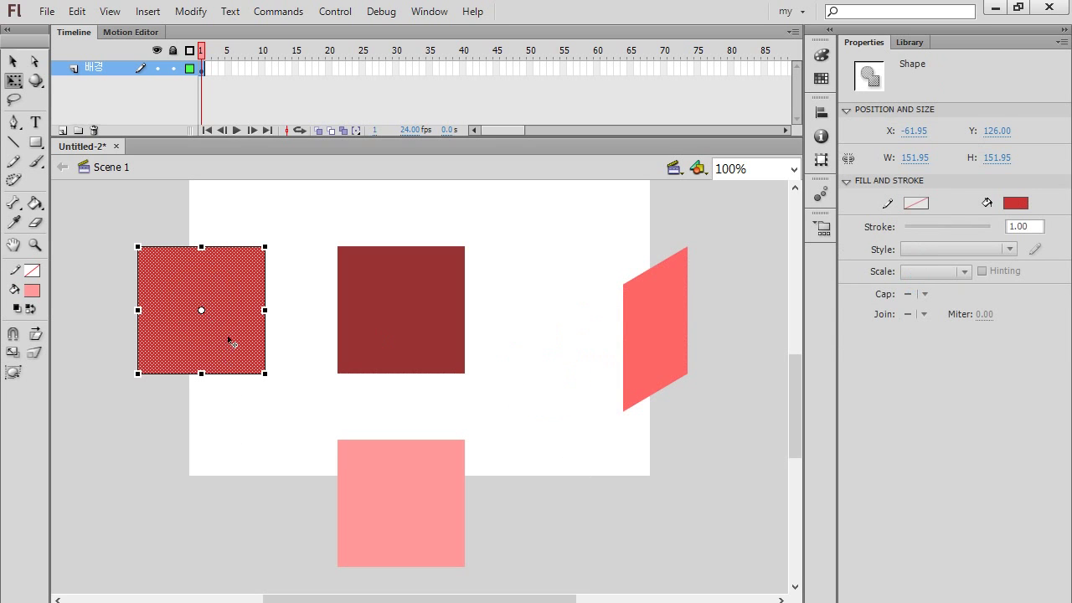
drag(220, 338, 230, 240)
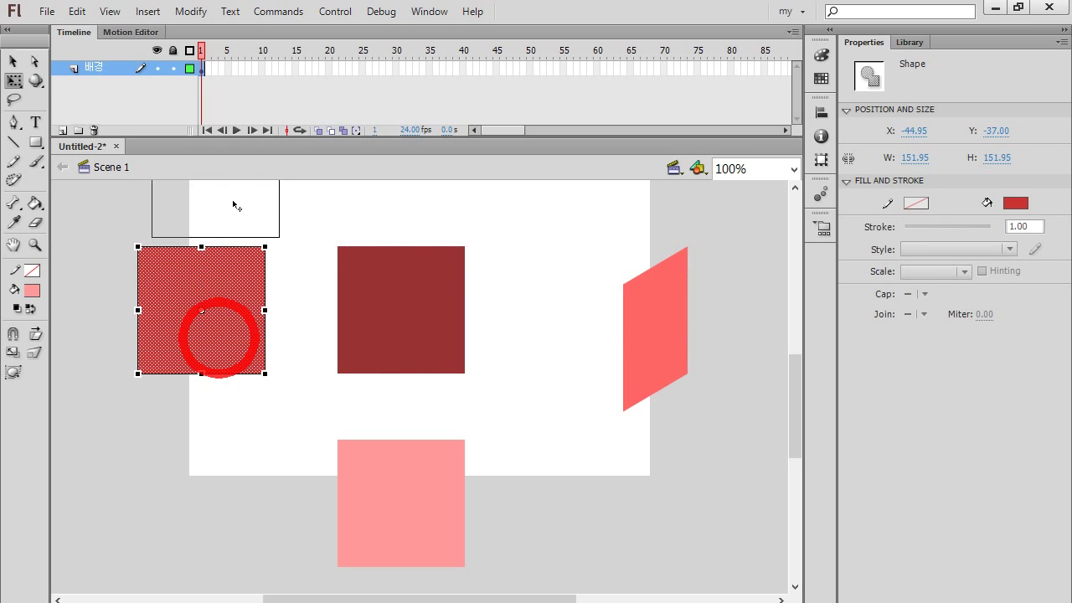
drag(235, 206, 238, 209)
click(667, 343)
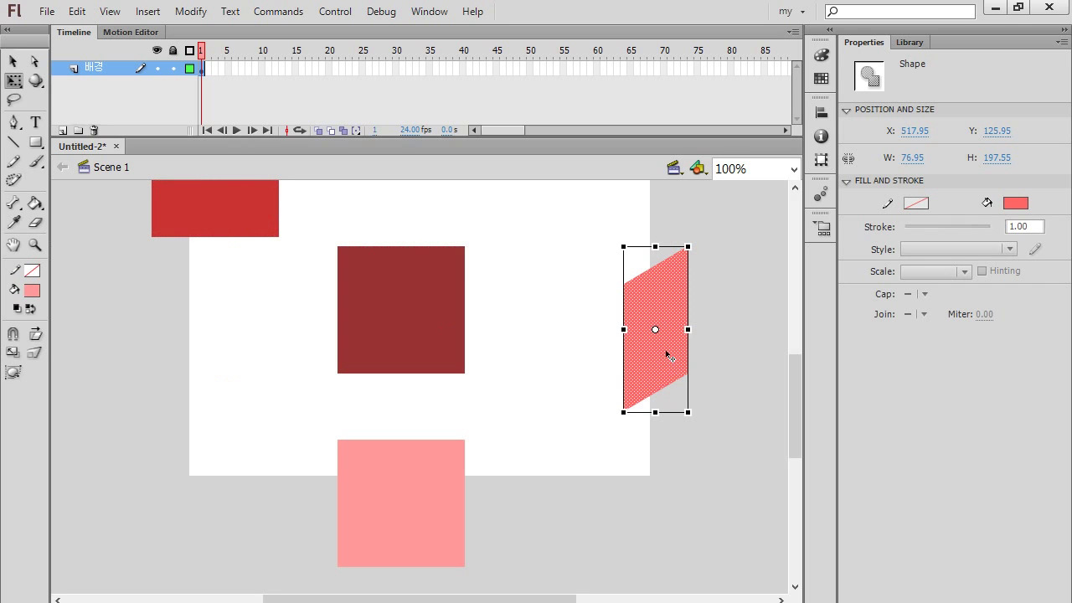
Step: Duplicate the skewed light red shape to the stage's left edge at about X -7, Y 126, filled with the upper-left square's medium red
key(alt)
key(shift)
drag(667, 354, 230, 365)
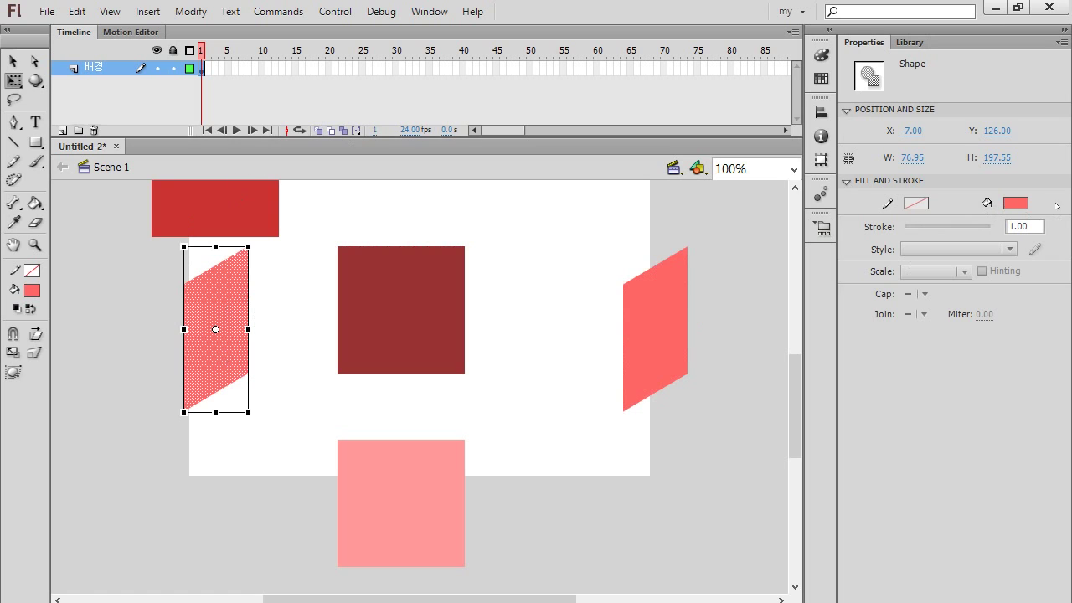
click(1025, 205)
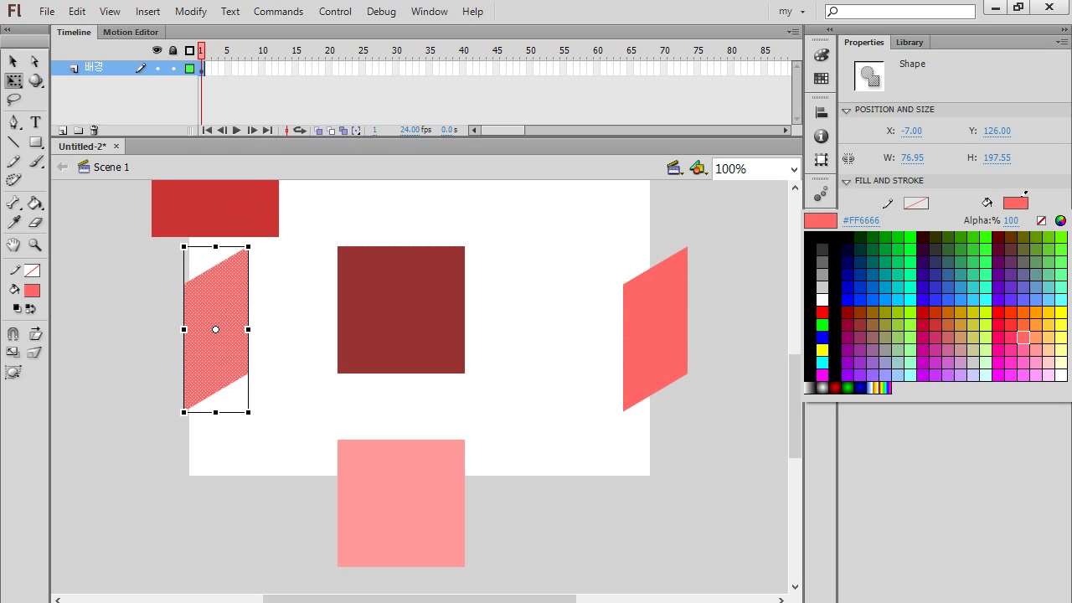
click(242, 196)
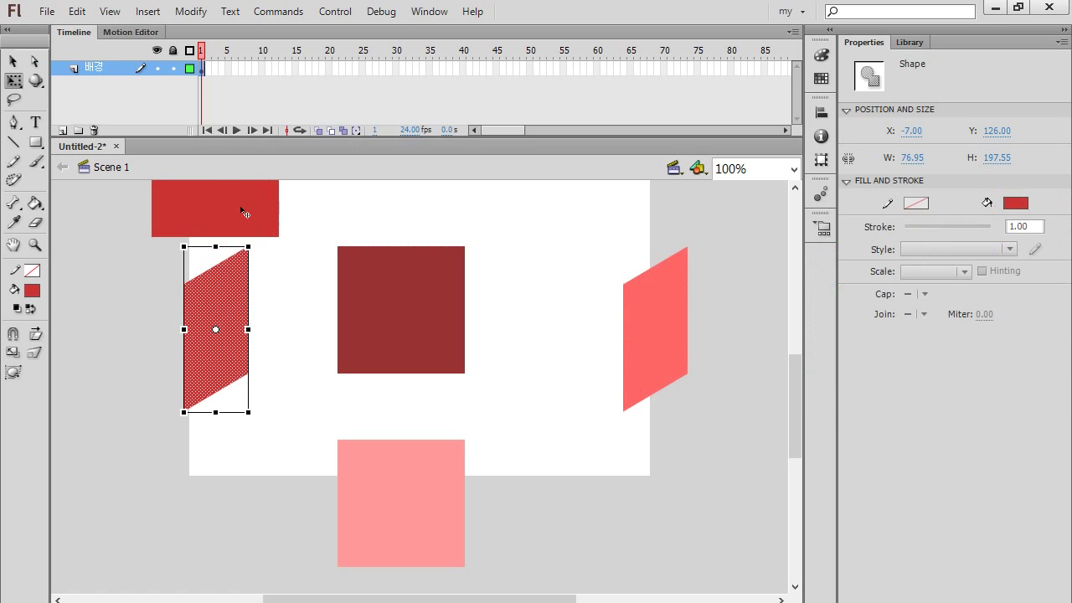
Step: Join the medium red parallelogram to the dark center square's left edge and align the light red one with its right edge
click(300, 337)
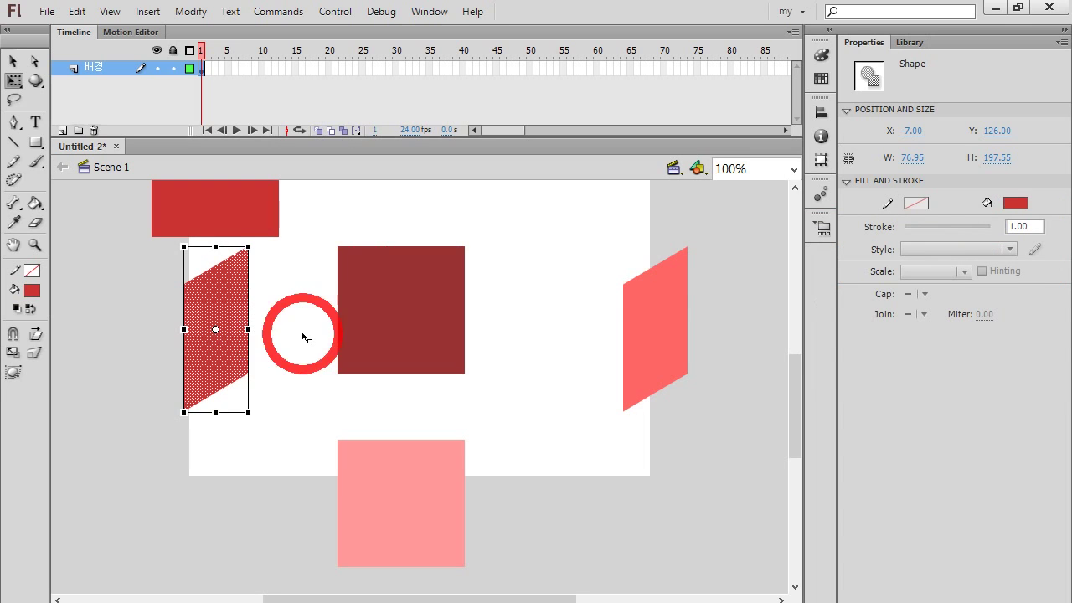
click(232, 349)
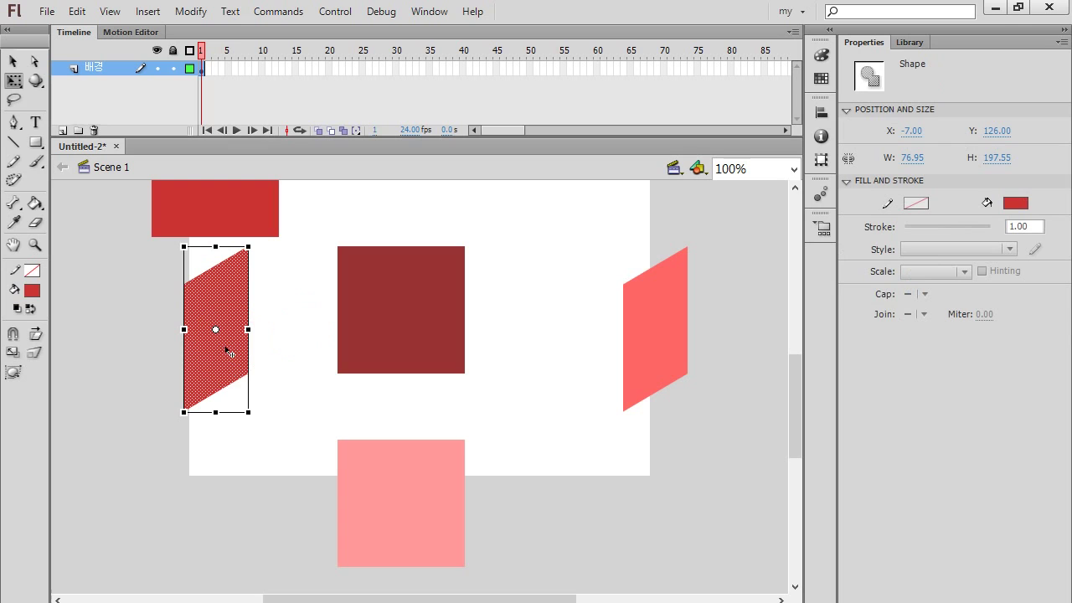
drag(227, 352, 315, 354)
click(670, 349)
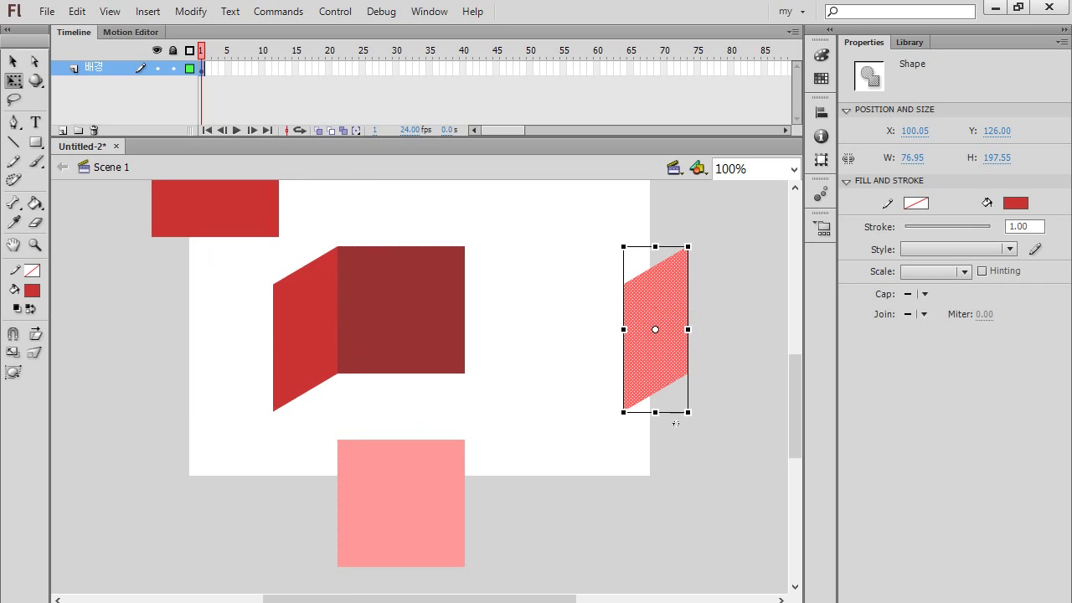
drag(671, 309, 453, 313)
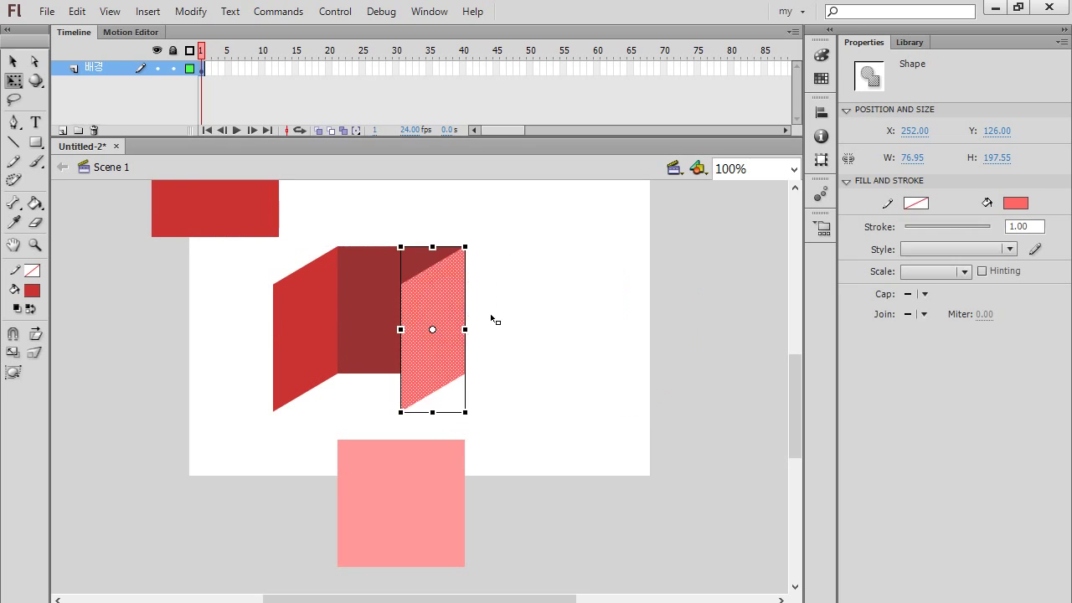
click(596, 337)
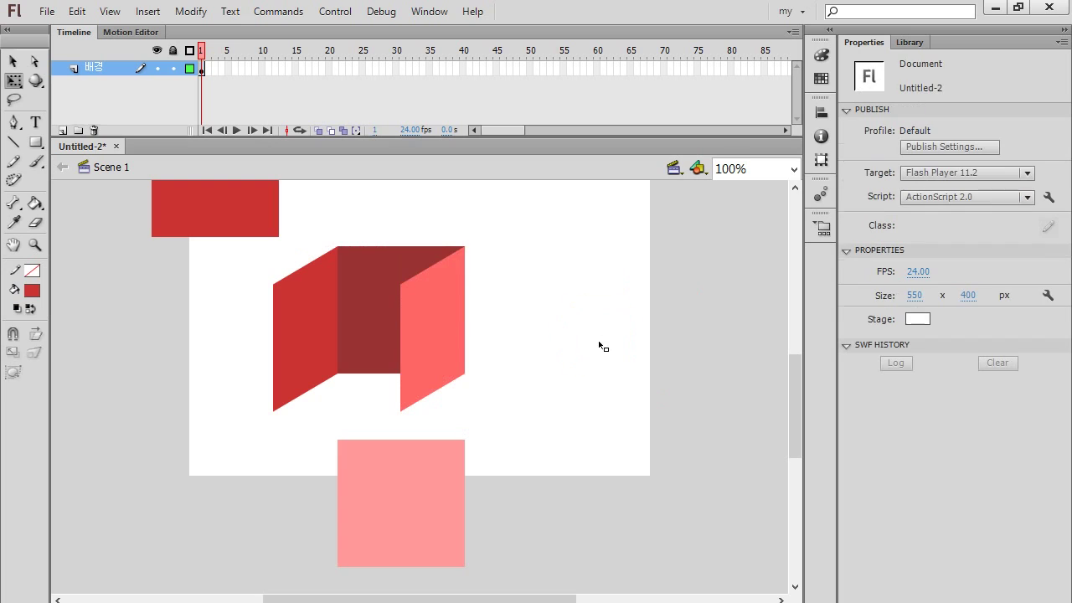
Step: Move the pale pink square to about X 100, Y 172 as the box's front face
click(422, 509)
mouse_move(410, 511)
mouse_down()
mouse_move(442, 519)
mouse_move(519, 493)
mouse_move(535, 378)
mouse_move(477, 366)
mouse_move(514, 396)
mouse_move(502, 378)
mouse_move(566, 378)
mouse_move(541, 361)
mouse_move(350, 359)
mouse_up()
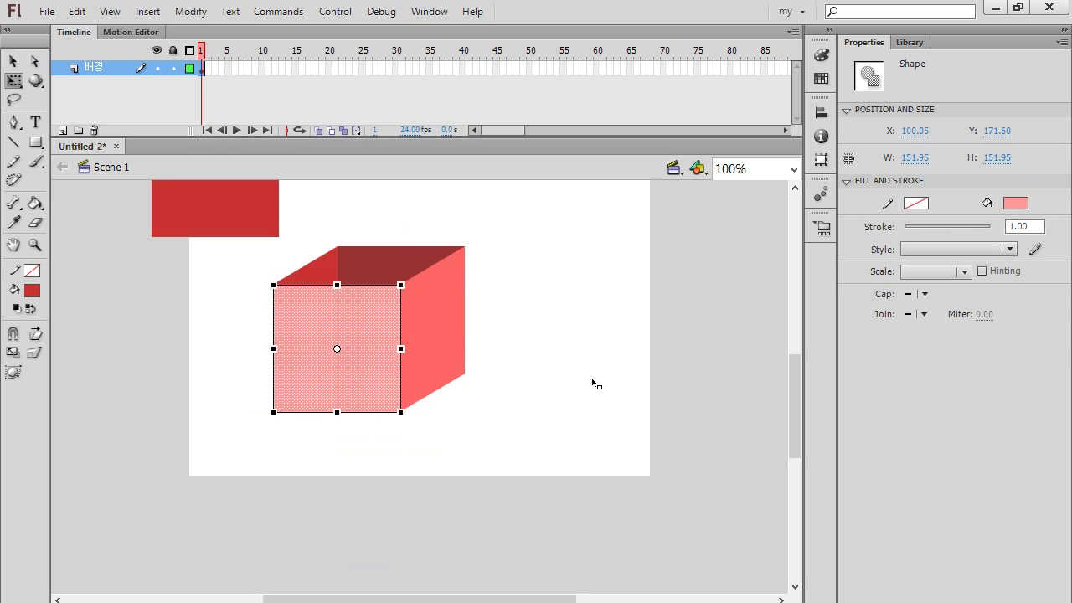
click(586, 400)
scroll(500, 421, up, 3)
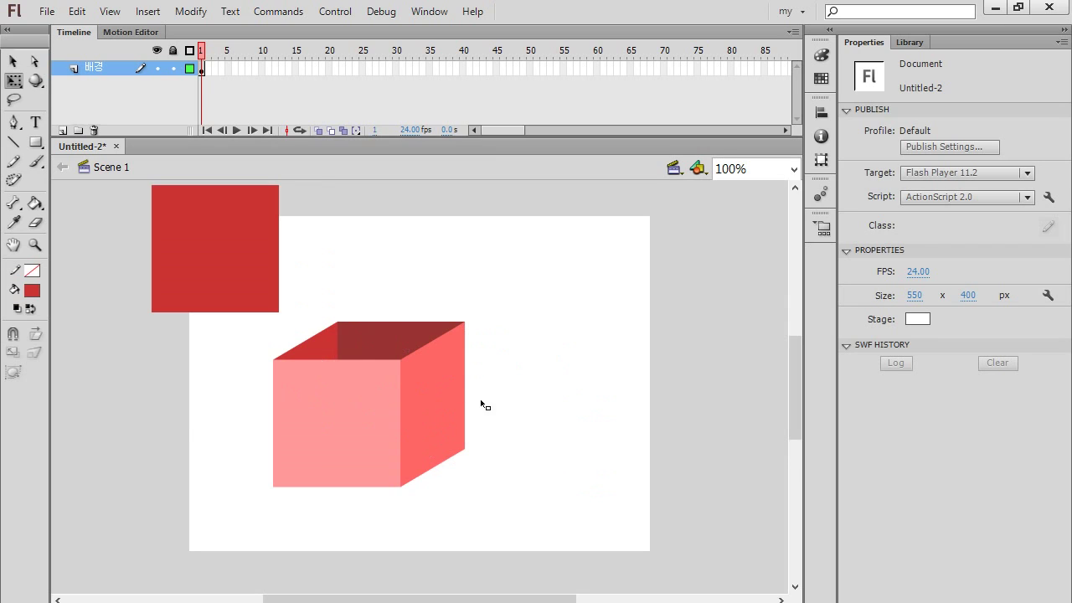
Step: Move the remaining medium red square slightly upward and cut it to the clipboard
click(226, 260)
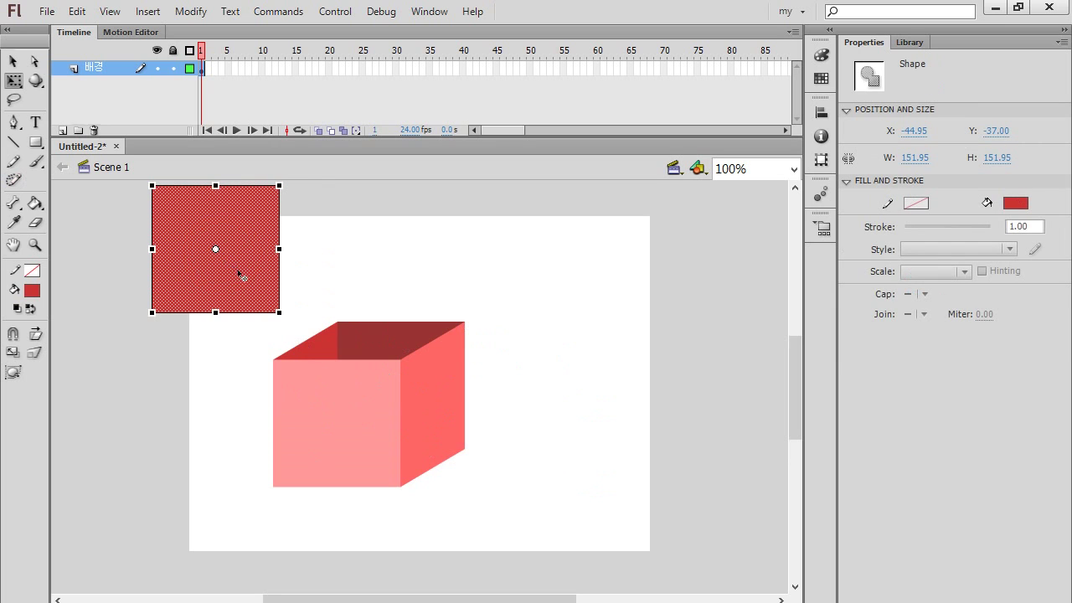
drag(240, 277, 246, 243)
key(ctrl+x)
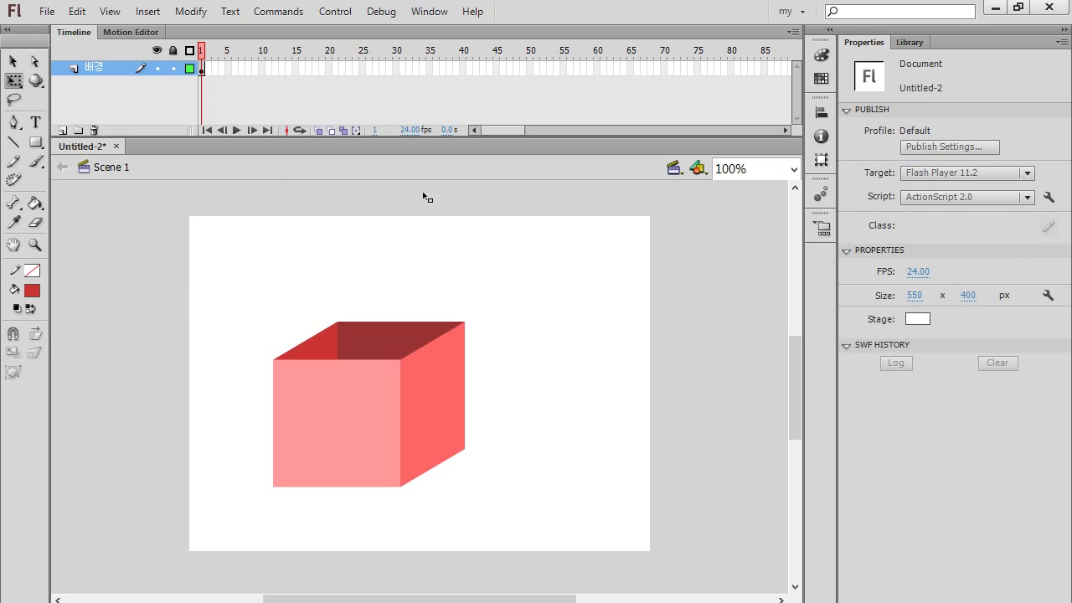
Step: Select all the box faces and move the whole box down and right on the stage
click(13, 60)
click(216, 286)
drag(266, 334, 543, 531)
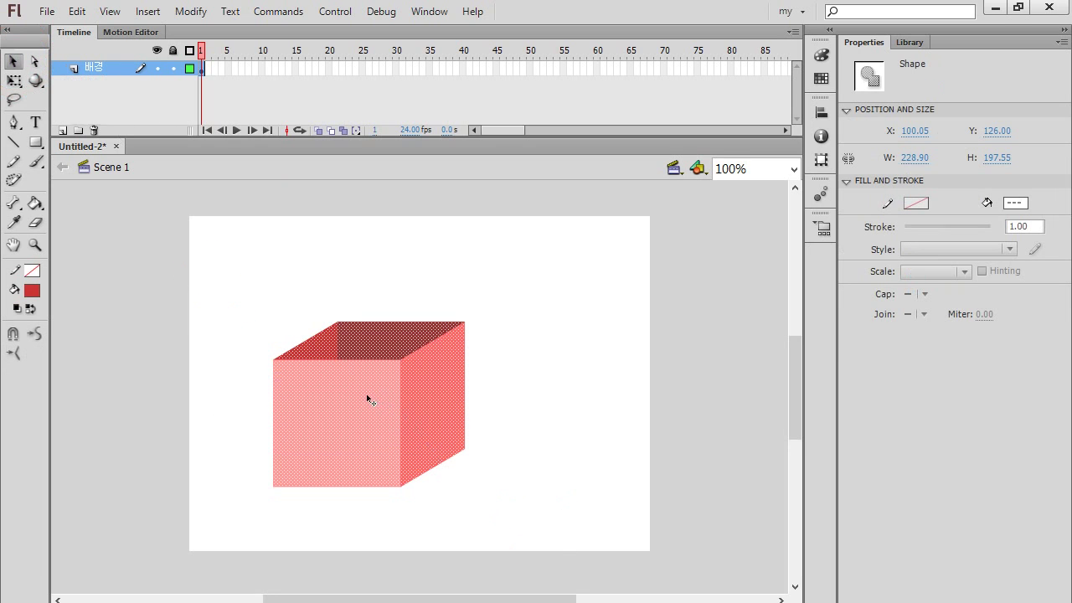
drag(371, 410, 422, 443)
click(629, 474)
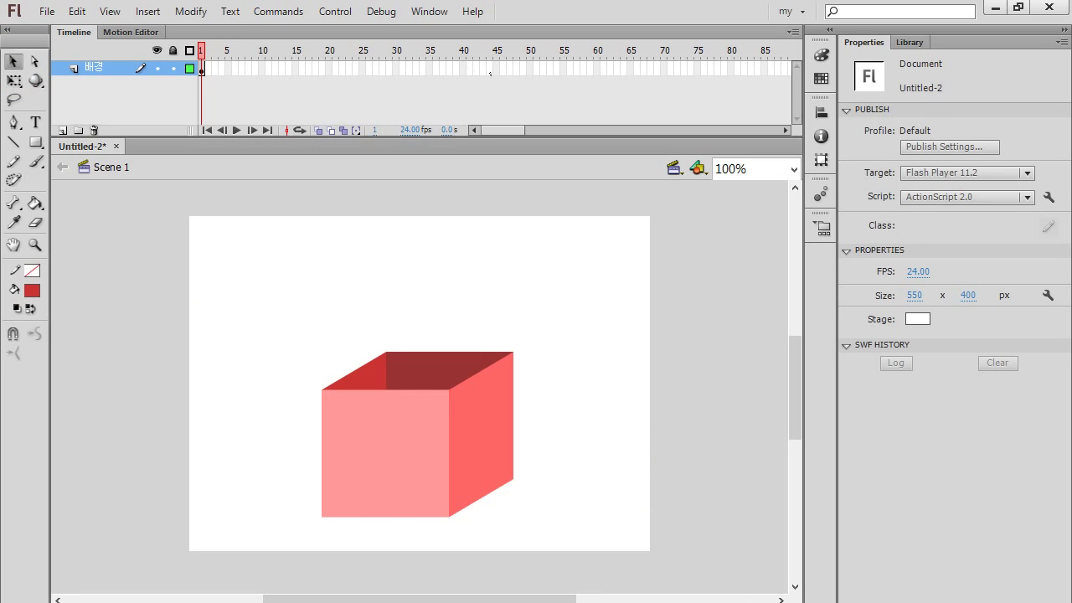
Step: Extend the 배경 layer to frame 60 and lock the layer
click(598, 69)
key(F5)
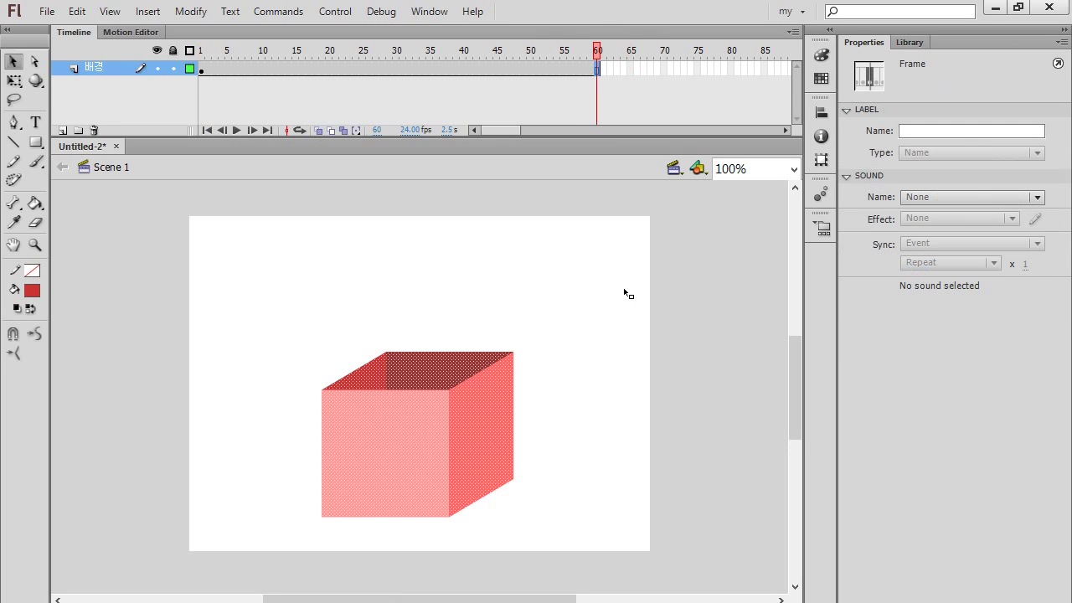
click(626, 293)
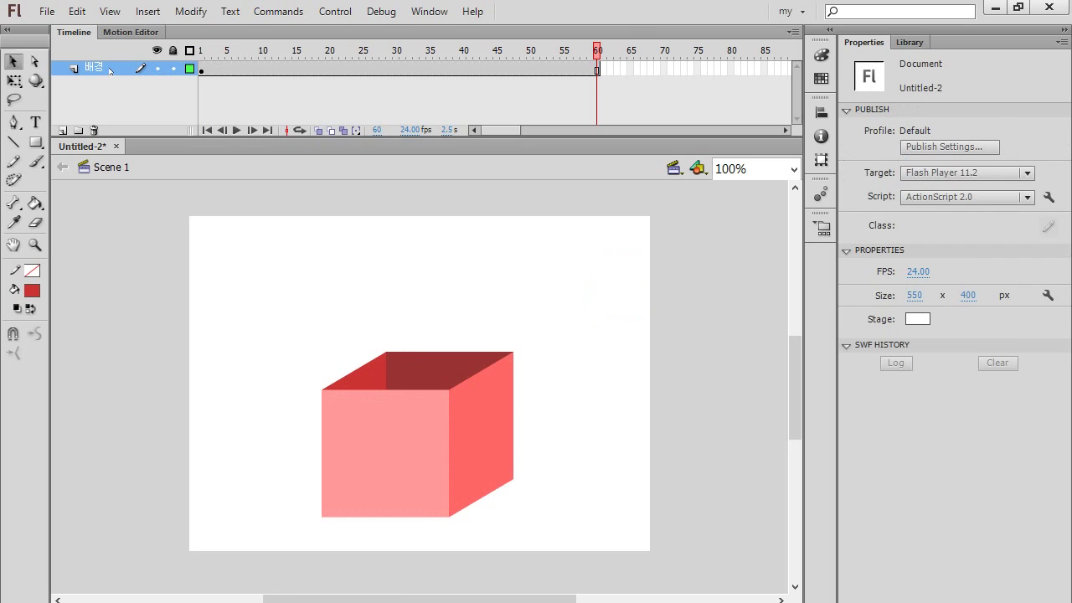
click(173, 69)
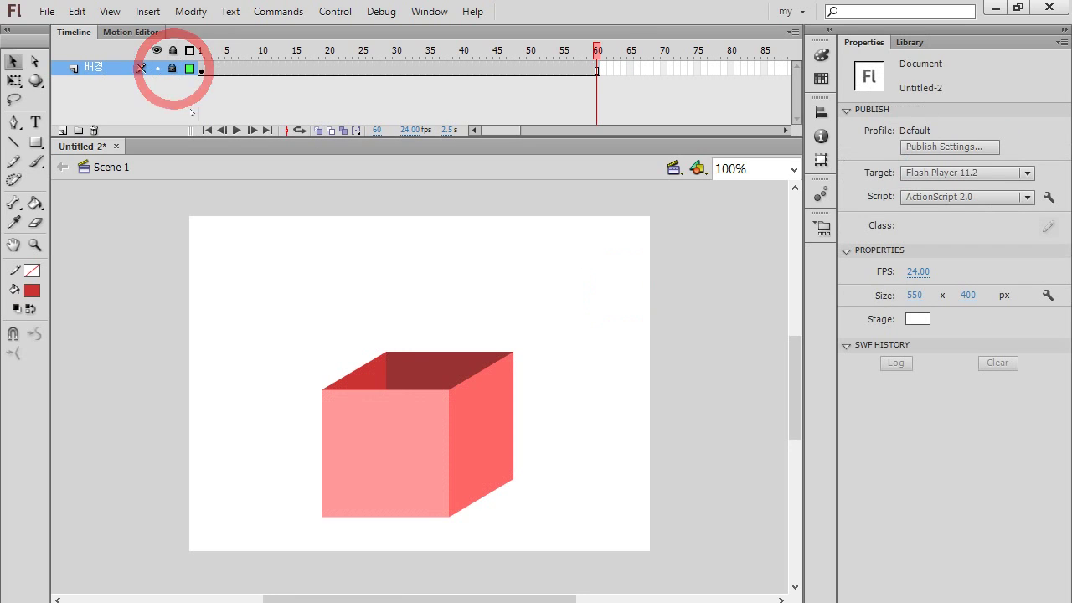
Step: Add a new layer above 배경 and name it 뚜껑
click(61, 131)
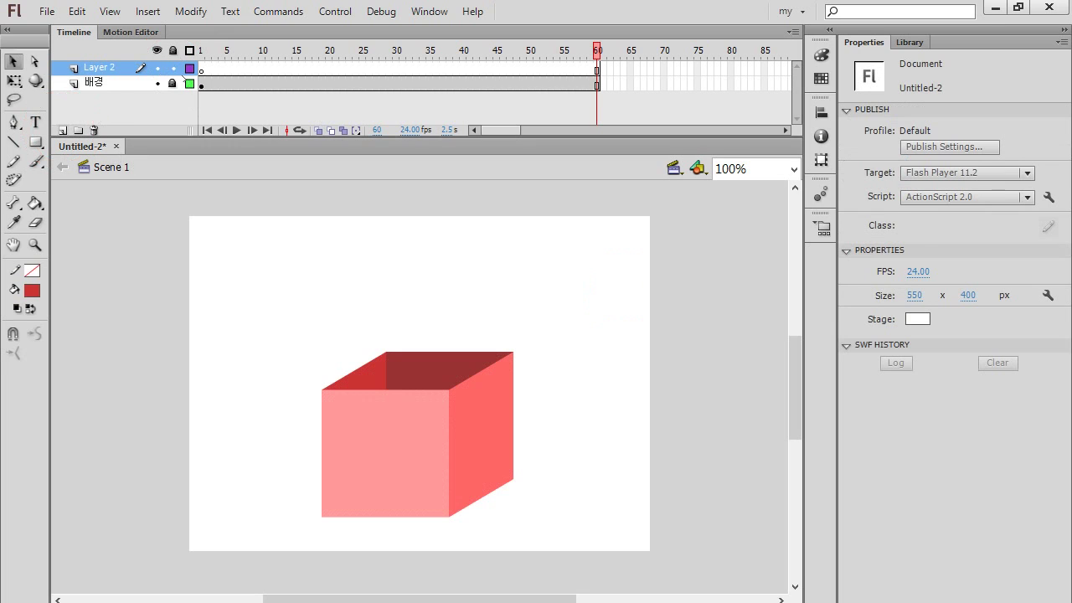
double_click(101, 67)
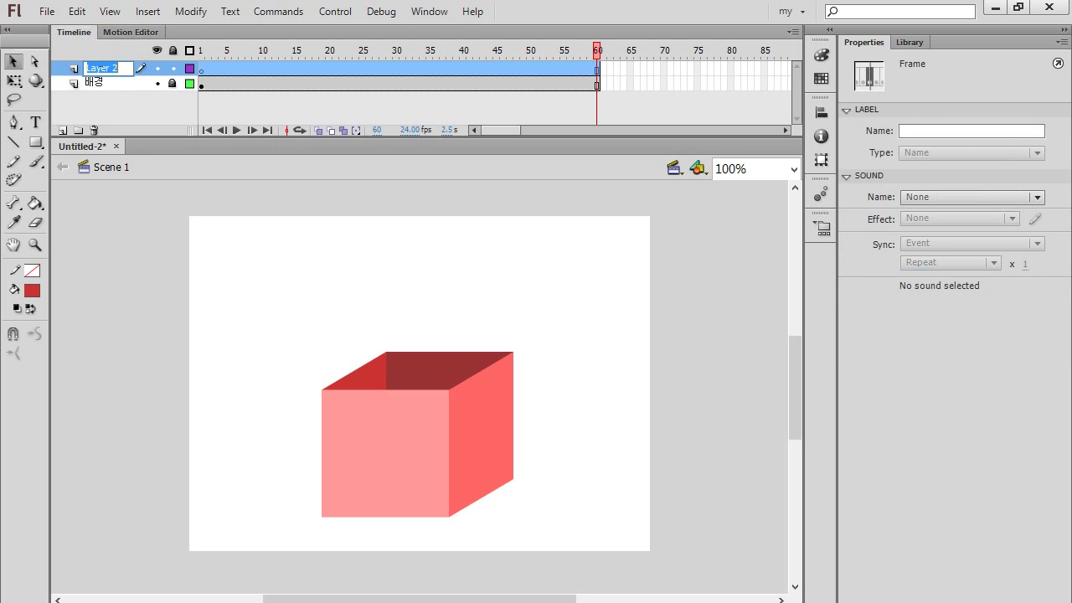
key(shift+e)
key(shift+r)
text(jd)
key(Return)
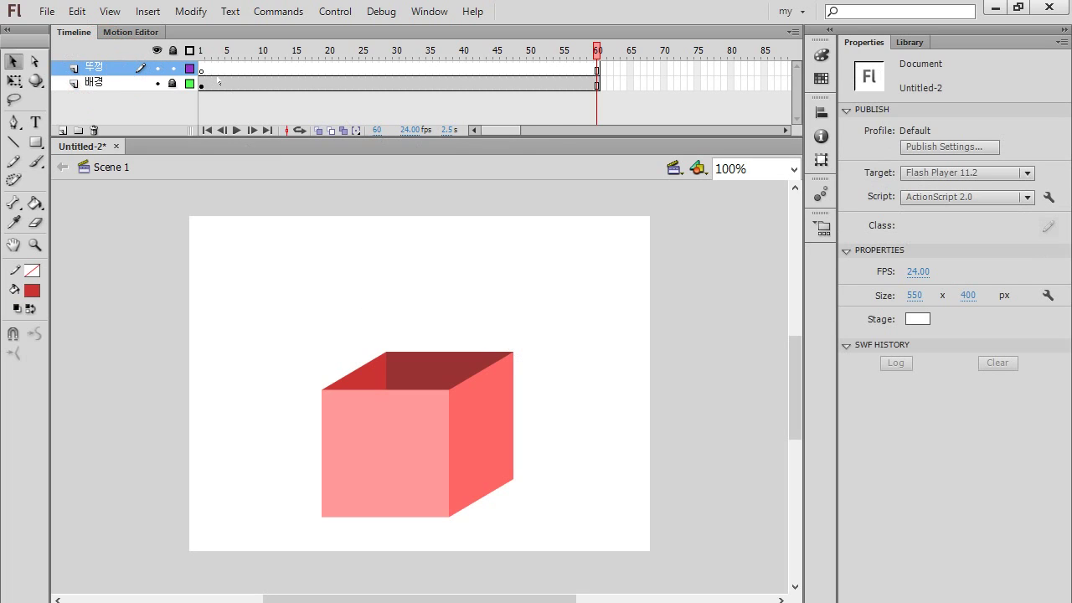
Step: Paste the cut square in place in frame 1 of 뚜껑 and stand it on the box's back edge at about X 235, Y 10
click(201, 71)
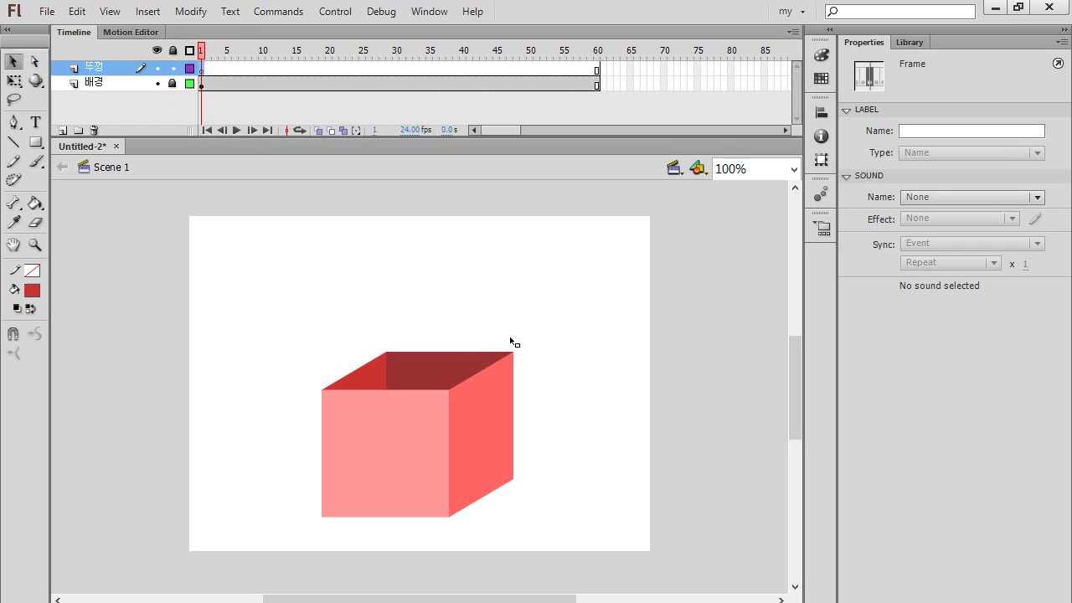
key(ctrl)
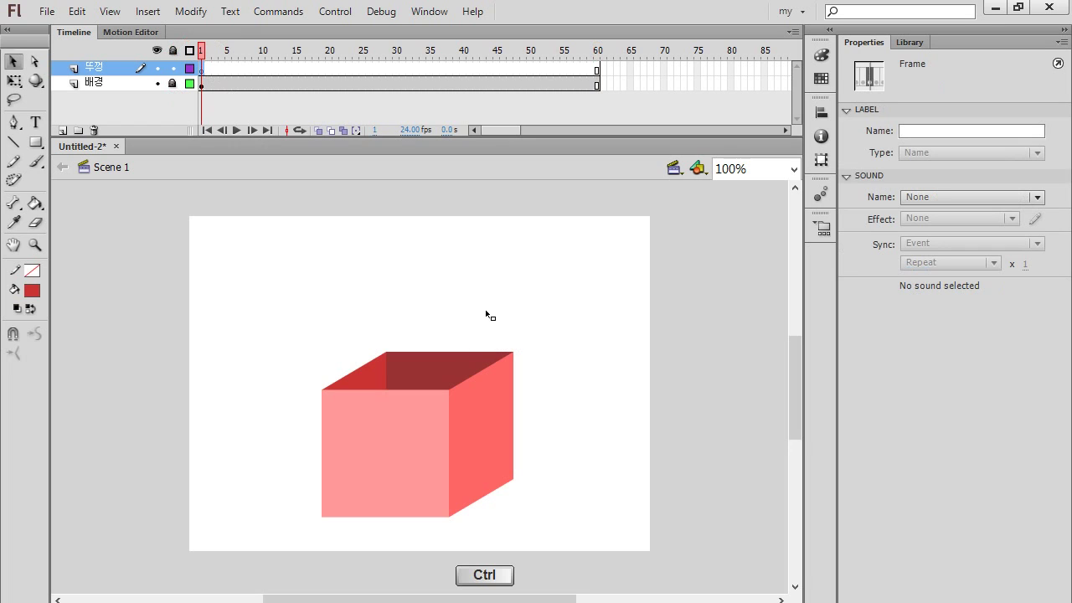
key(shift)
key(shift)
key(ctrl+shift+v)
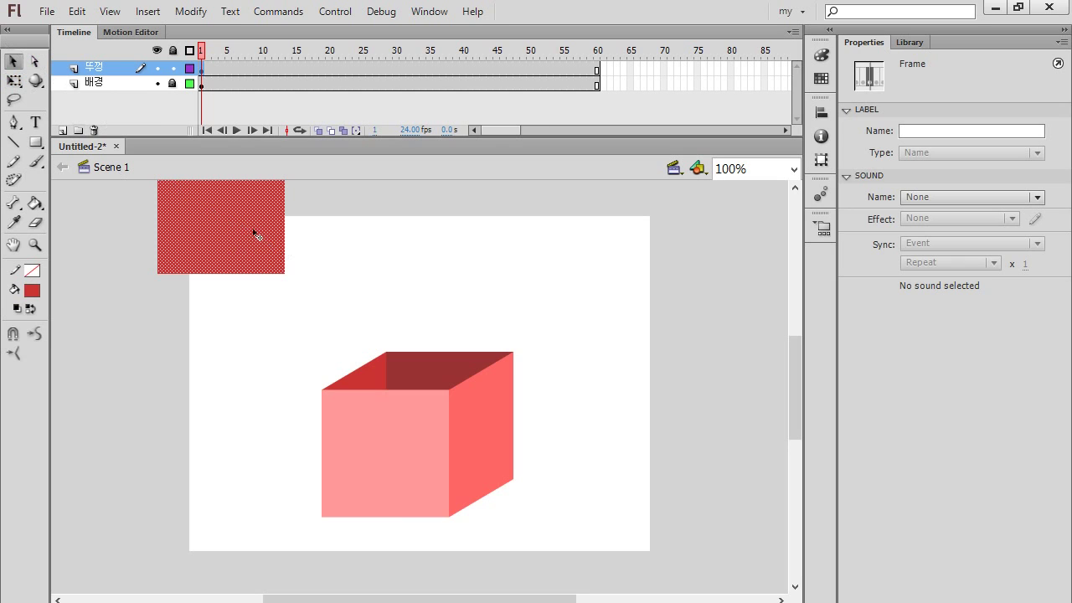
click(216, 219)
drag(215, 218, 446, 291)
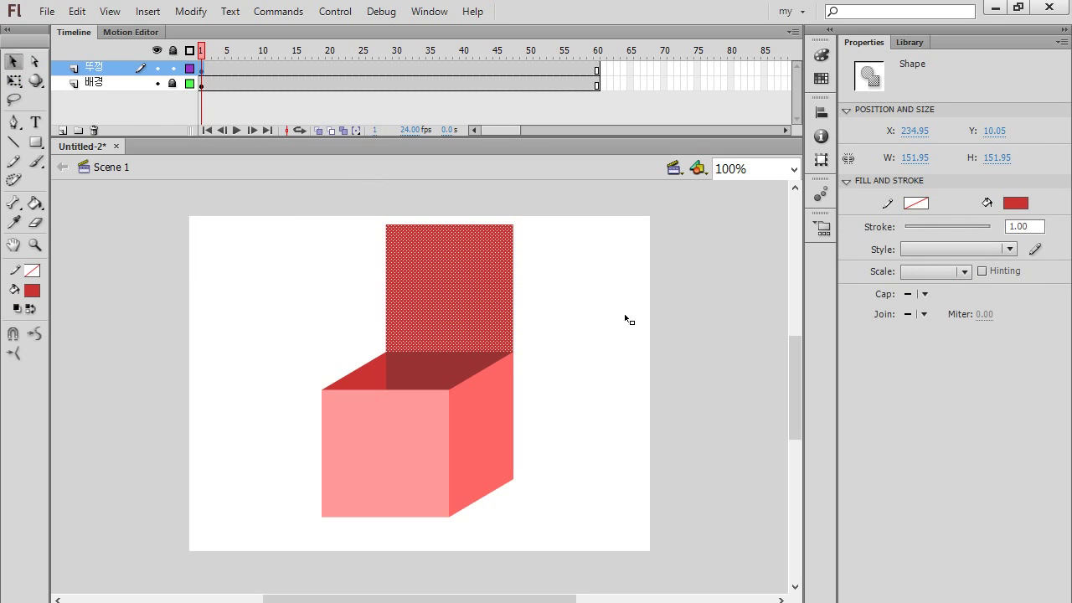
click(612, 335)
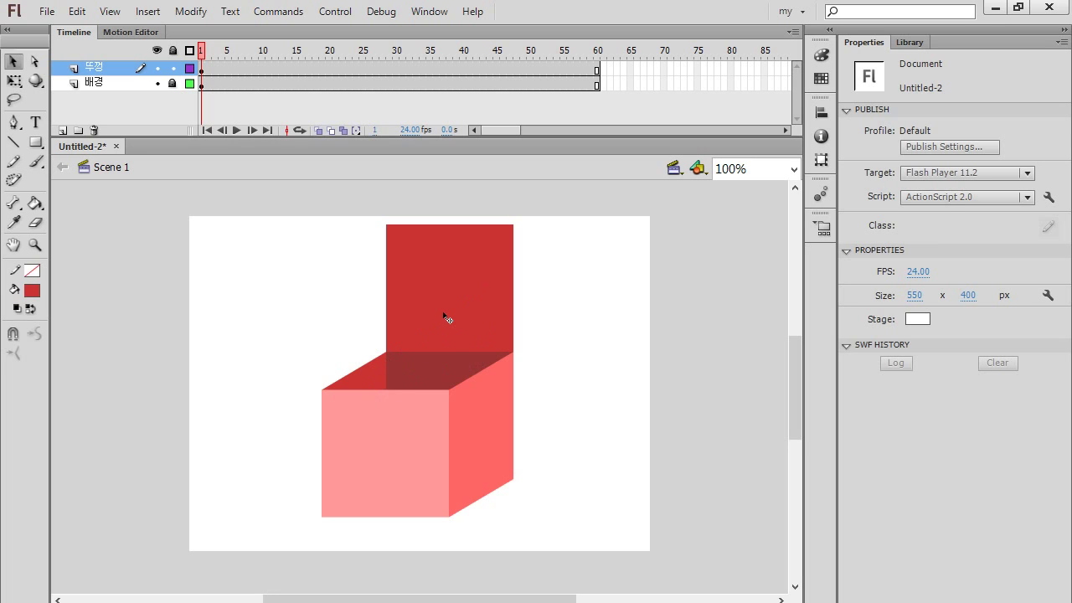
Step: Insert a keyframe at frame 60 of the 뚜껑 layer
click(203, 69)
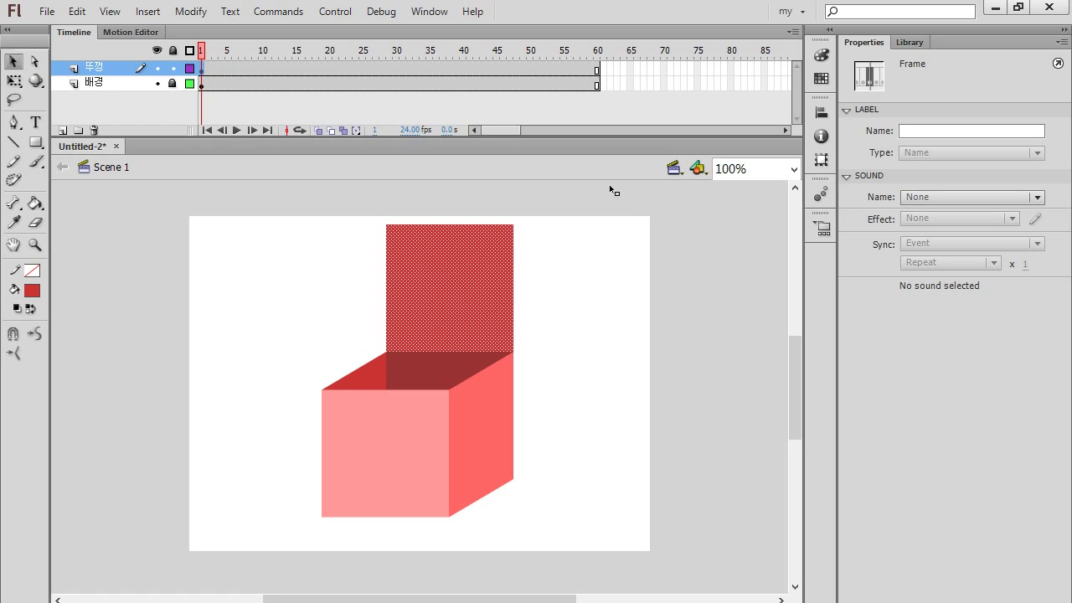
click(597, 69)
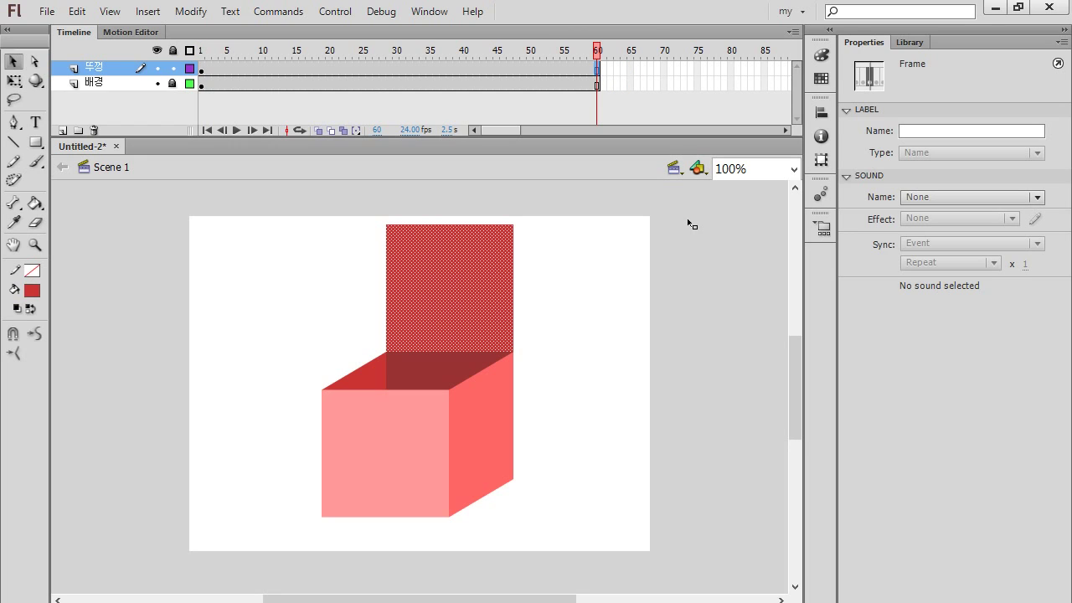
key(F6)
Step: In frame 1, skew the lid's top edge to the left and shorten it to a parallelogram about 232 by 96 px
click(201, 69)
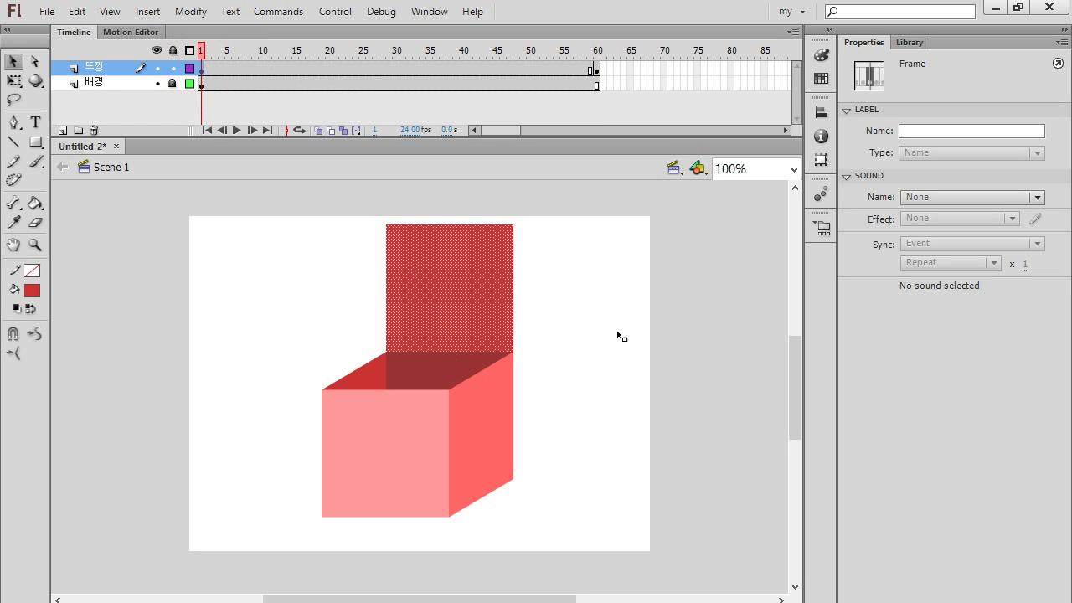
click(14, 81)
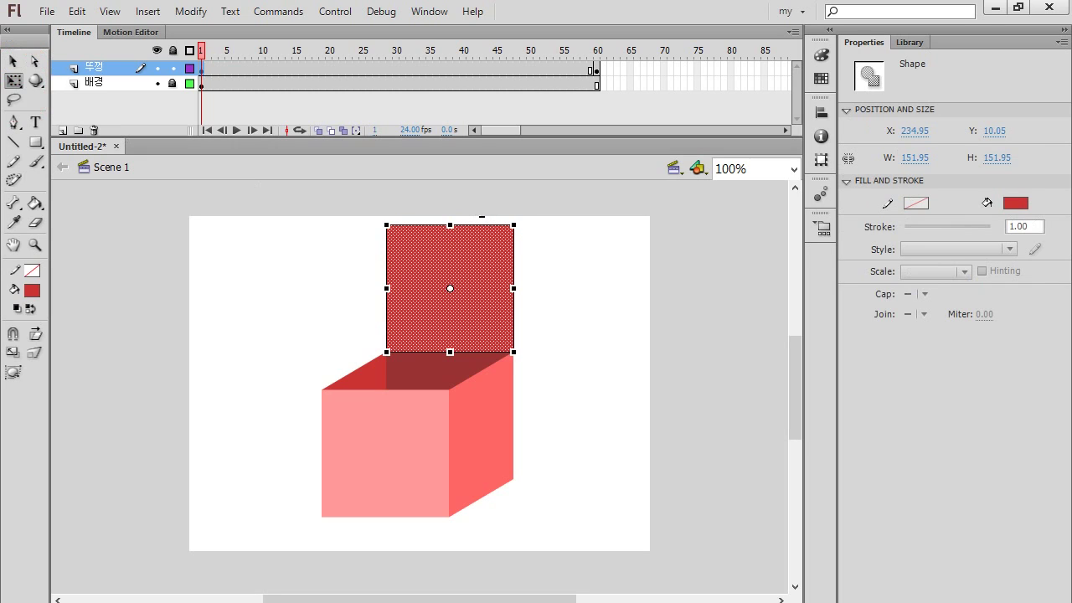
click(481, 217)
drag(306, 224, 279, 224)
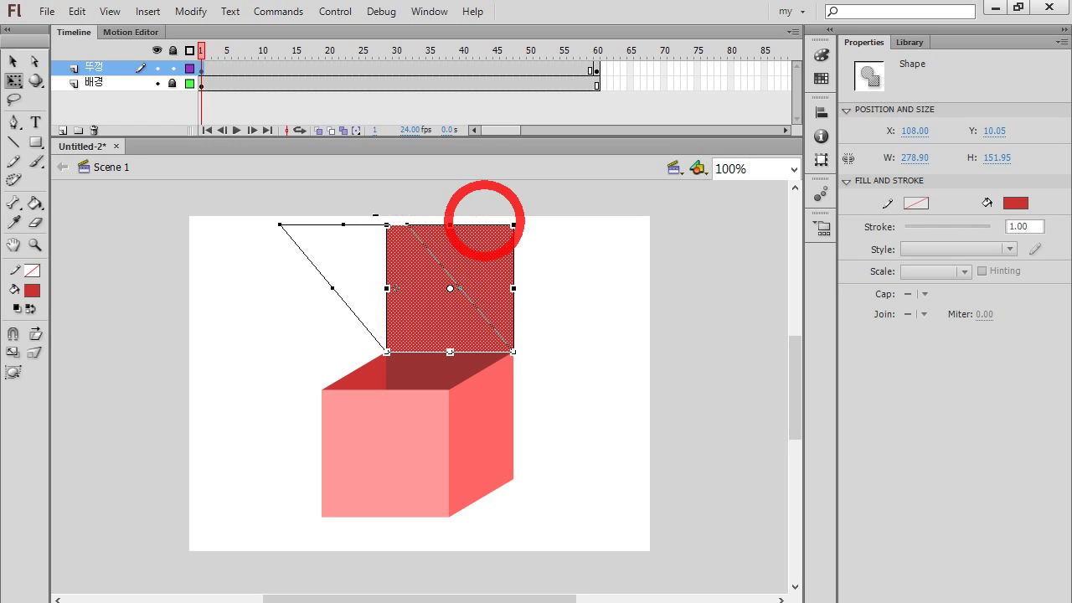
drag(375, 215, 379, 220)
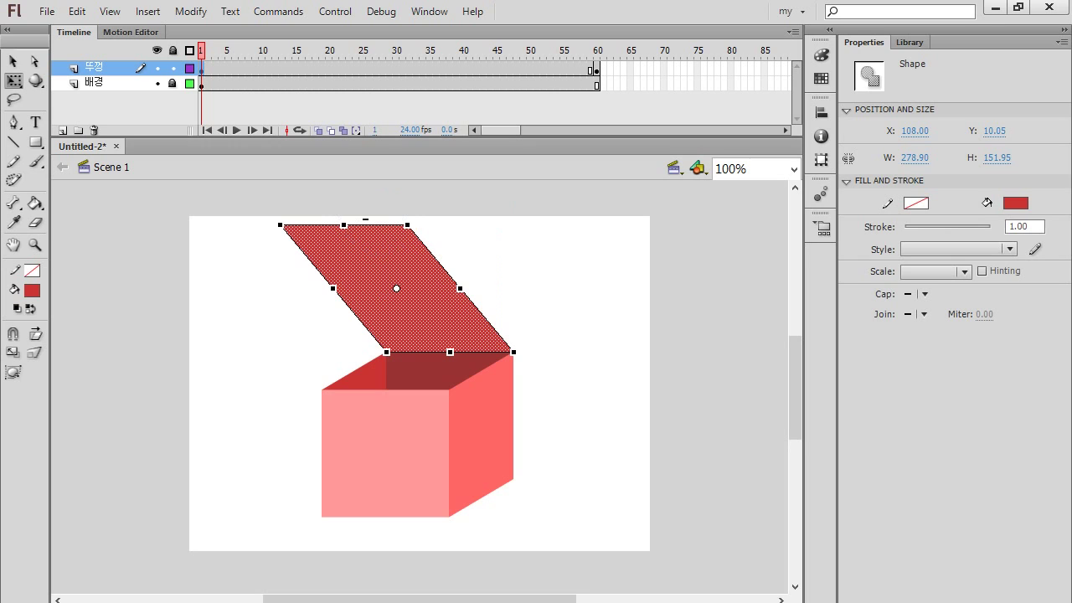
drag(335, 217, 341, 263)
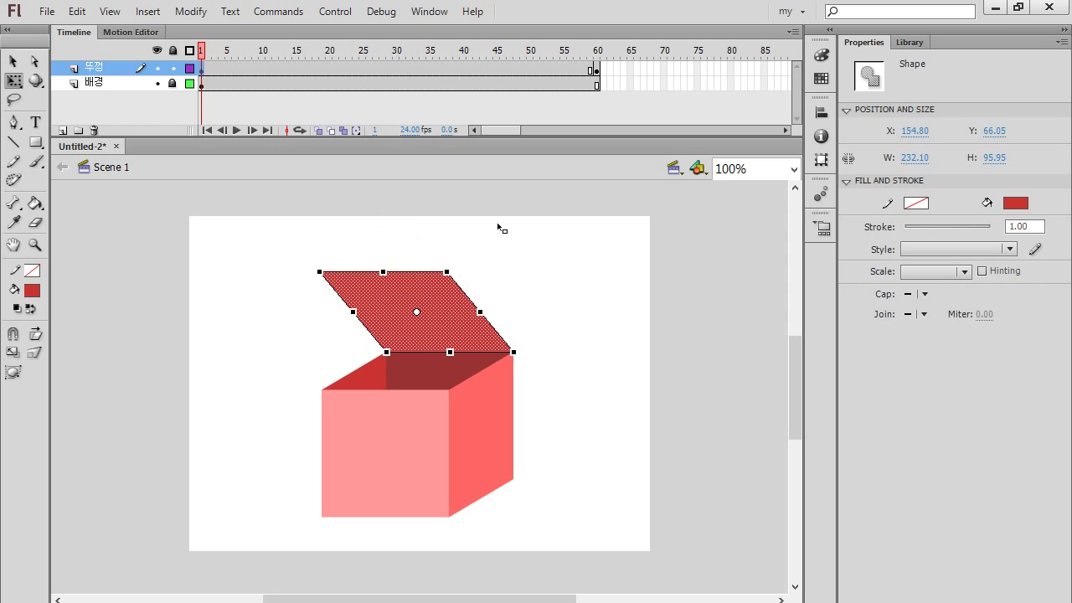
click(579, 305)
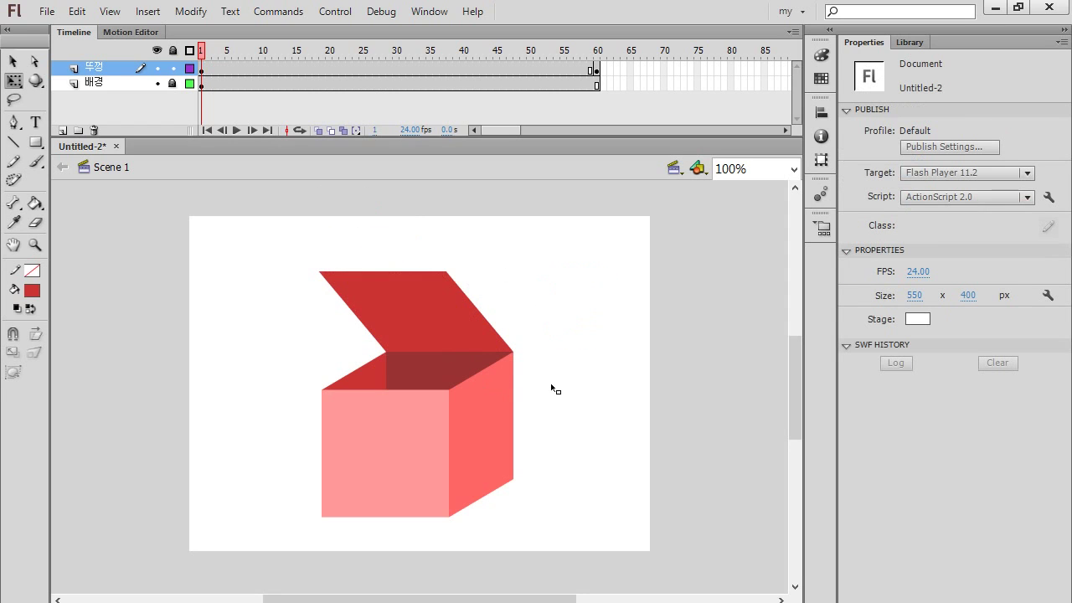
Step: Flip the lid shape vertically in frame 1 of the 뚜껑 layer
click(440, 314)
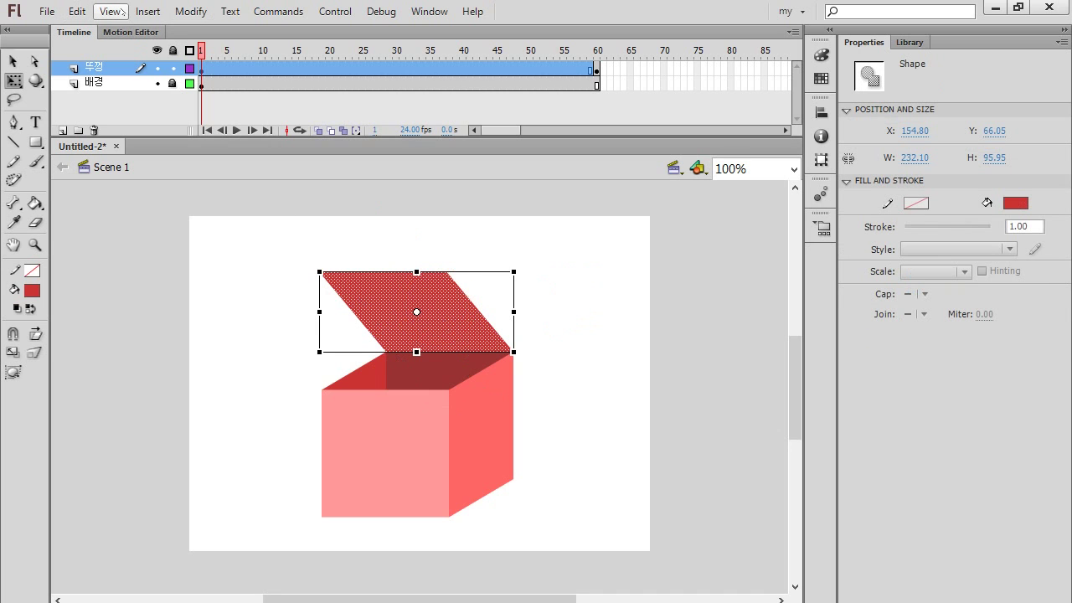
click(190, 11)
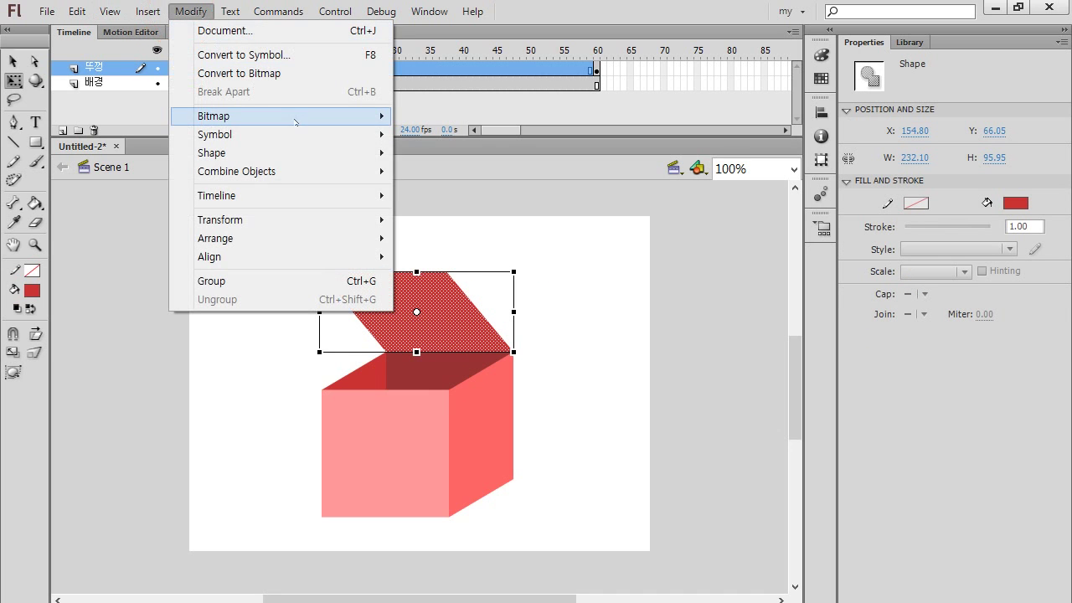
mouse_move(263, 222)
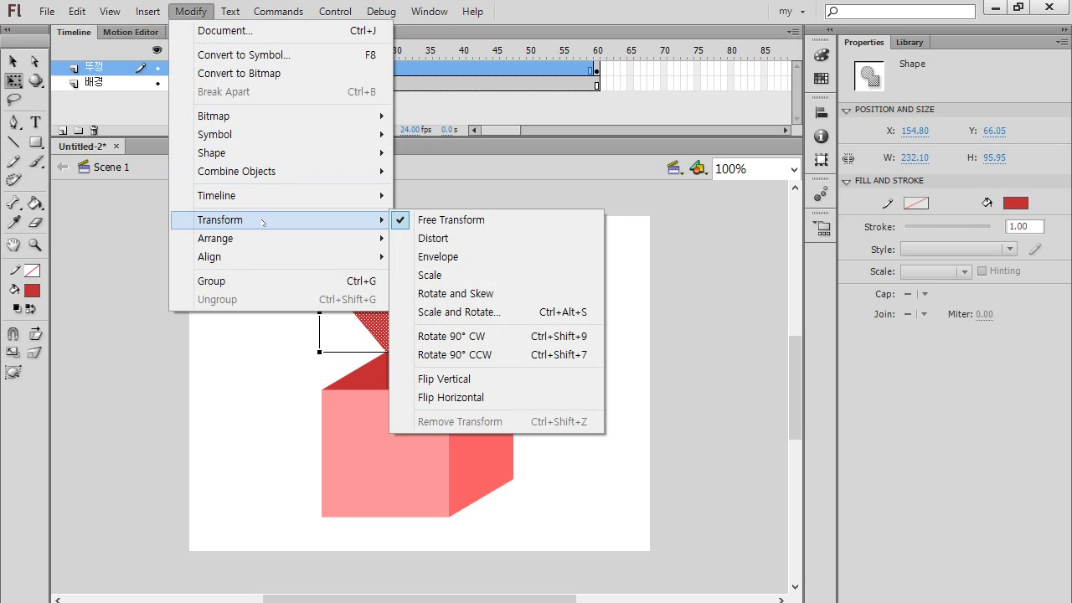
click(476, 381)
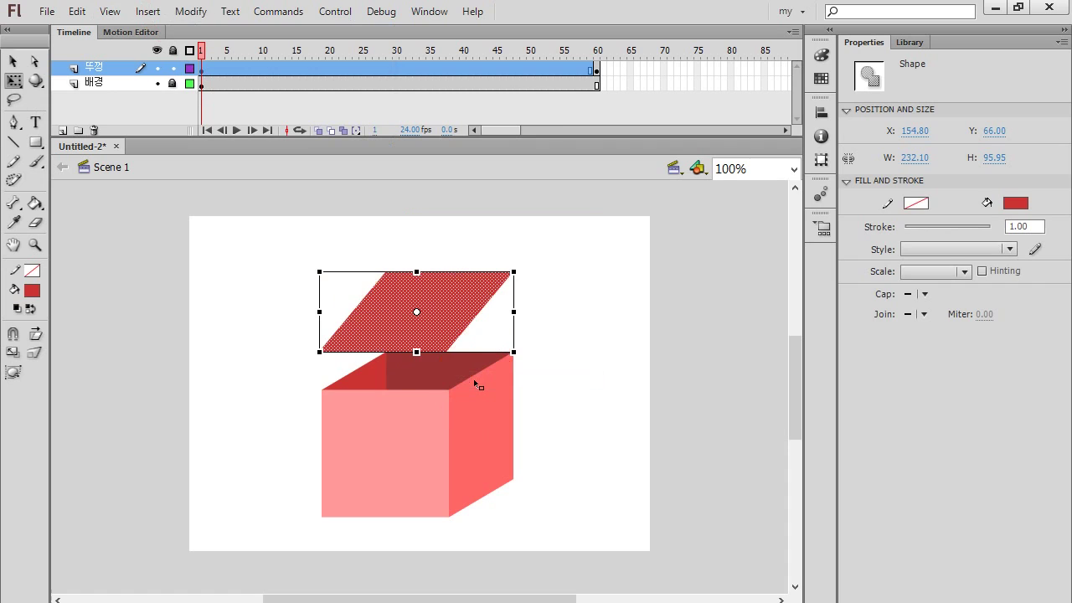
Step: Move the flipped lid down onto the box opening and flatten it to about 229 by 46 px at X 158, Y 162
click(466, 291)
drag(466, 319, 464, 375)
drag(407, 425, 317, 366)
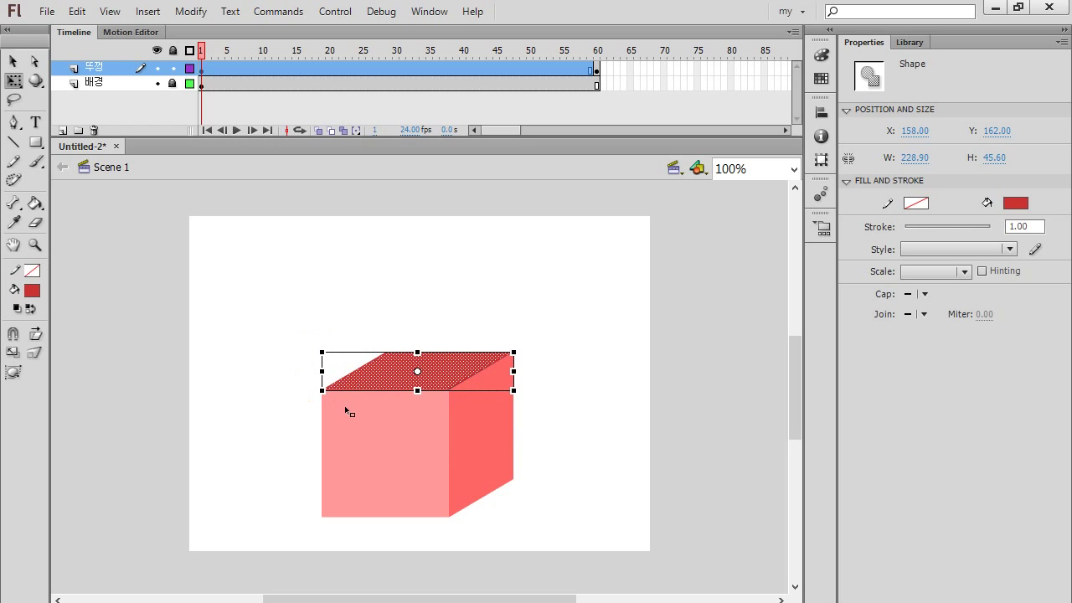
click(589, 486)
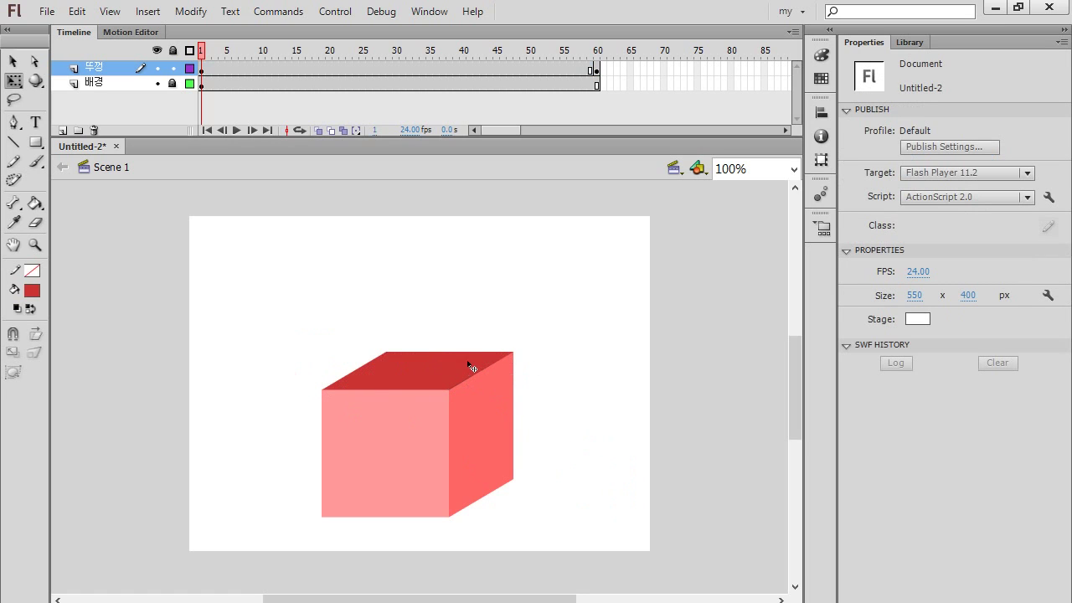
Step: Compare the closed lid in frame 1 with the open lid in frame 60, and create a shape tween between them on 뚜껑
click(202, 72)
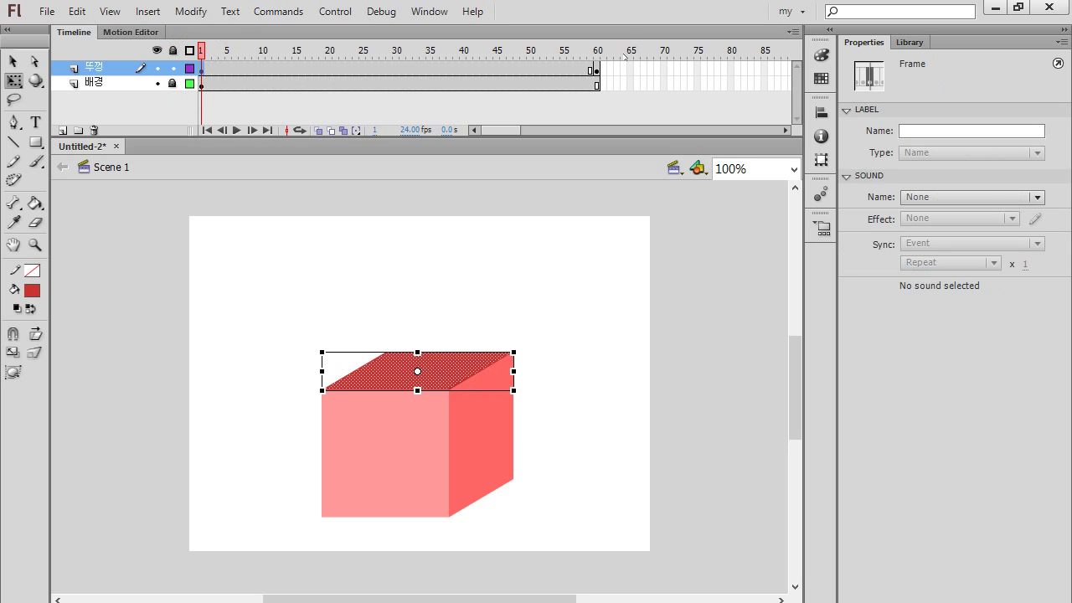
click(596, 71)
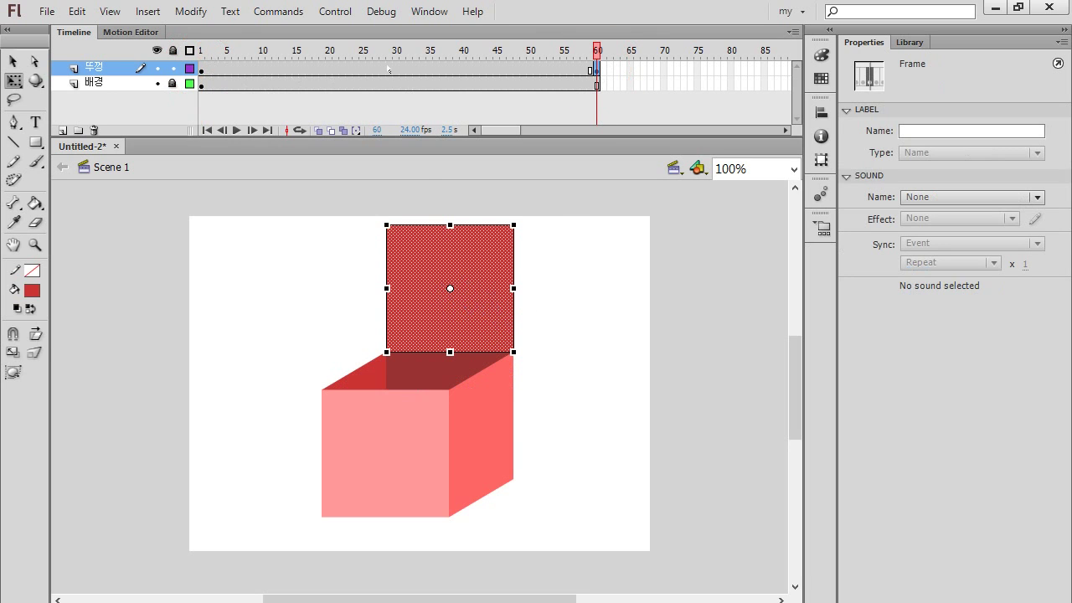
click(388, 71)
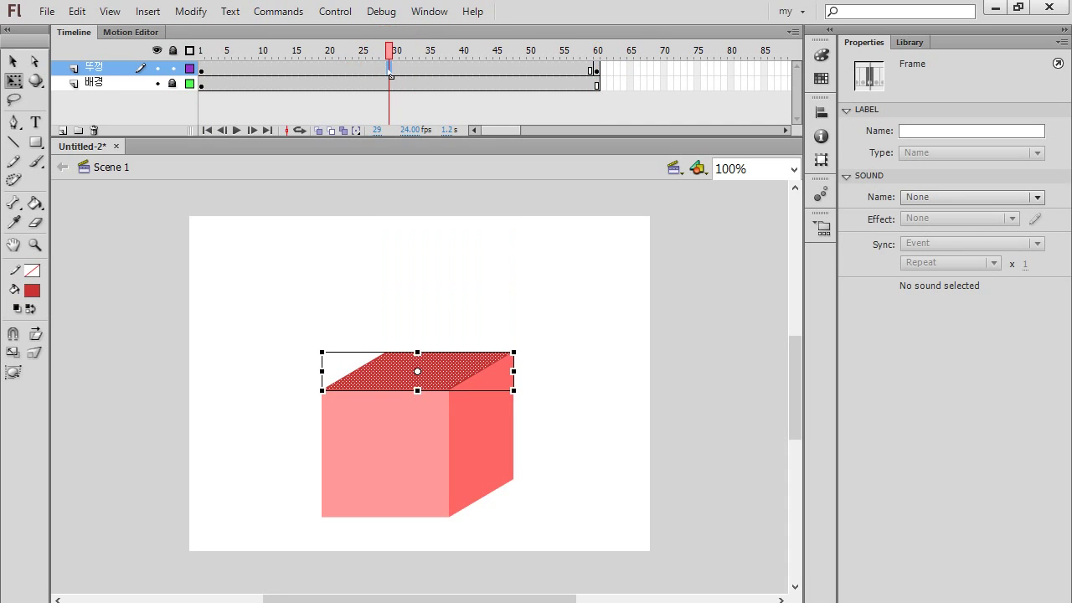
right_click(399, 71)
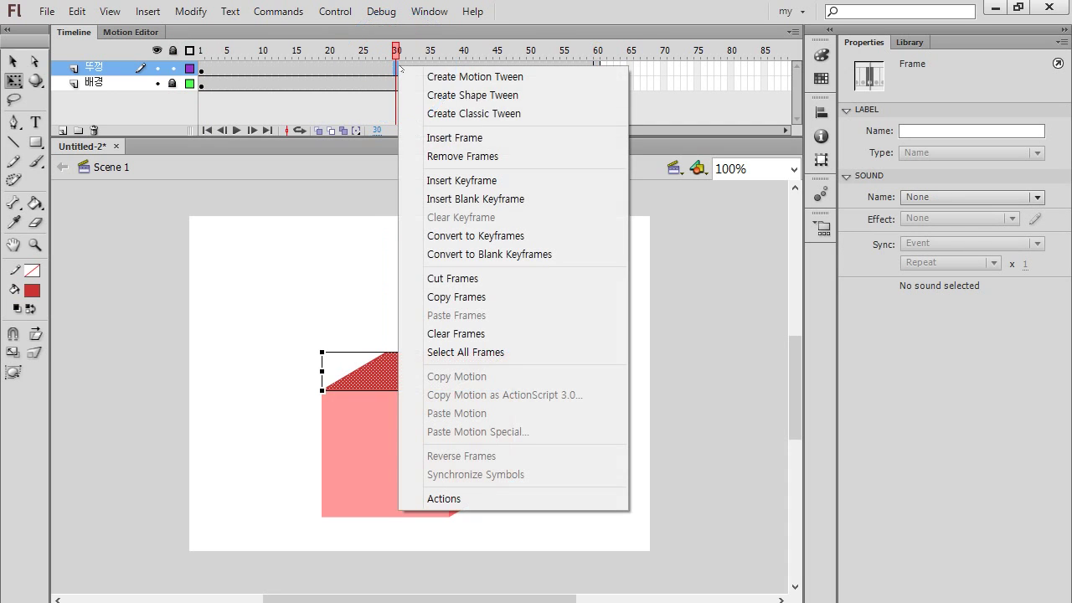
click(469, 96)
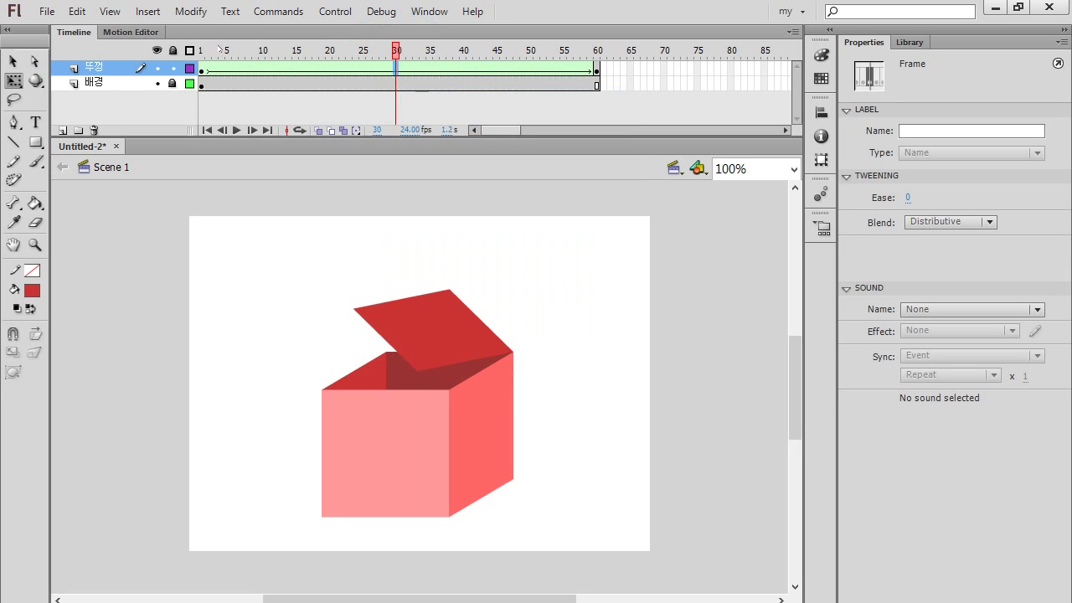
Step: Play and scrub the shape tween to examine how the lid deforms in the in-between frames
click(220, 48)
key(Return)
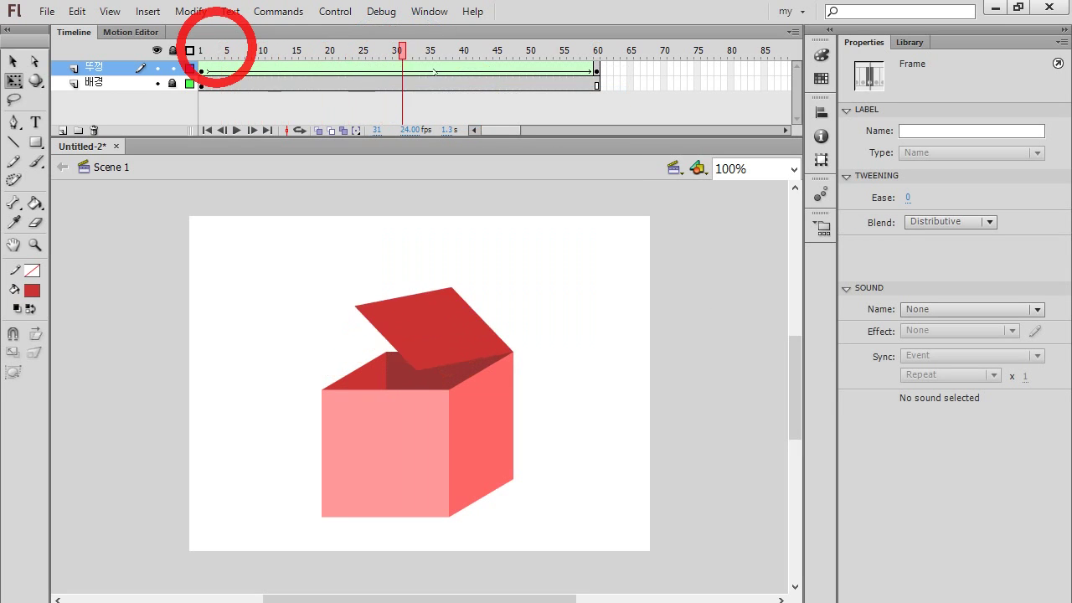
mouse_move(220, 48)
mouse_down()
mouse_move(591, 47)
mouse_move(201, 47)
mouse_up()
key(Return)
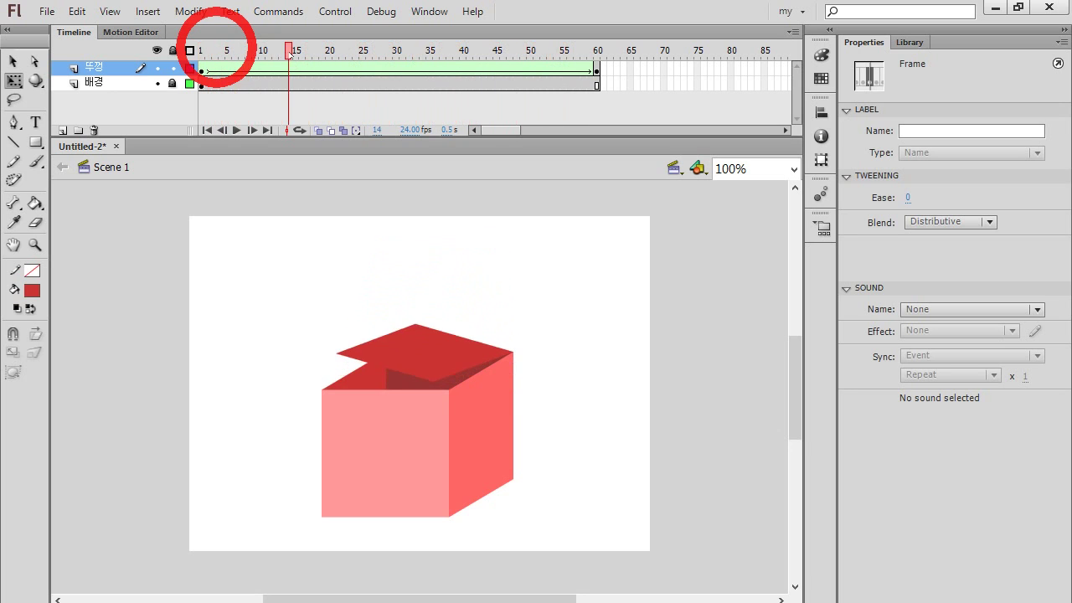
drag(289, 53, 383, 78)
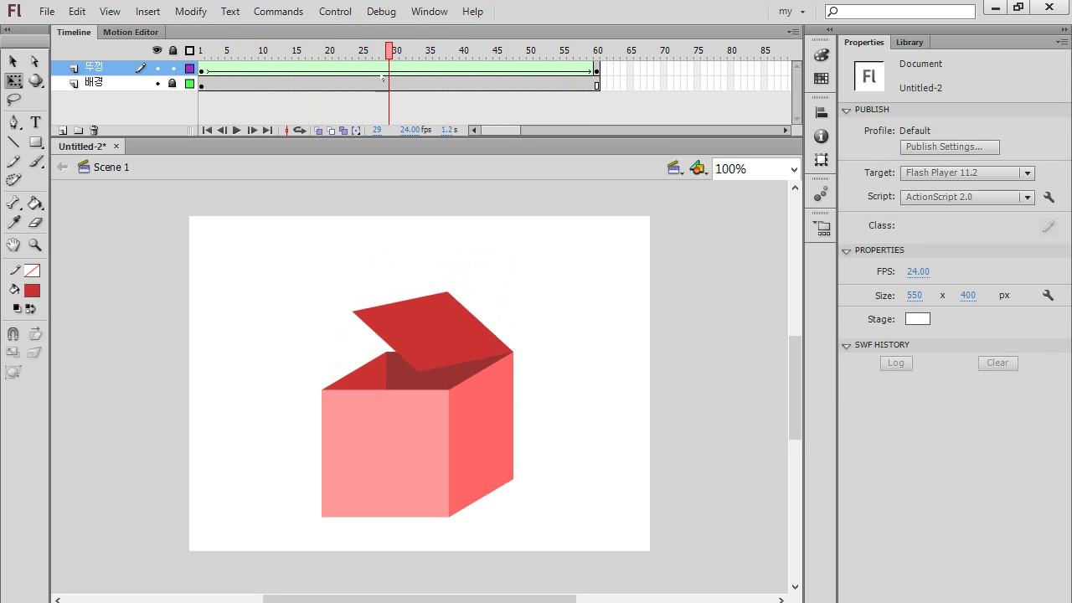
click(349, 71)
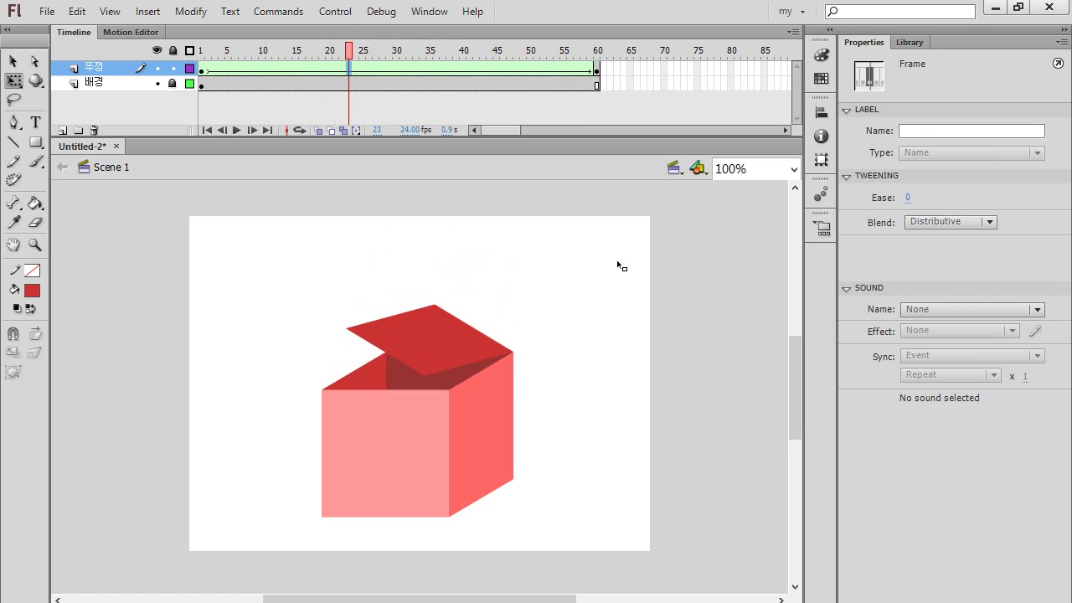
click(432, 343)
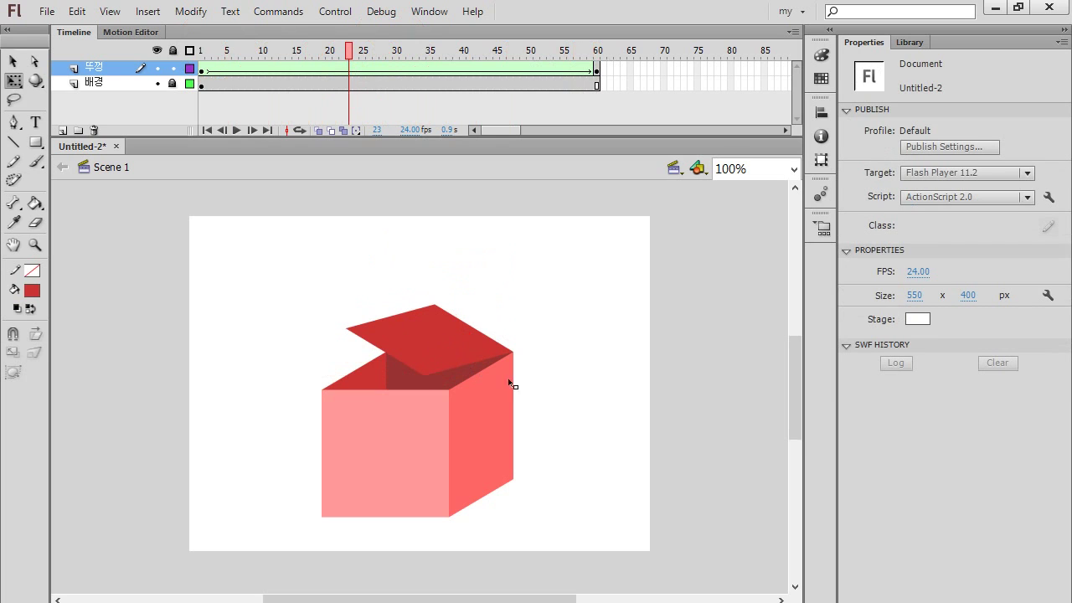
click(430, 334)
click(431, 352)
click(369, 68)
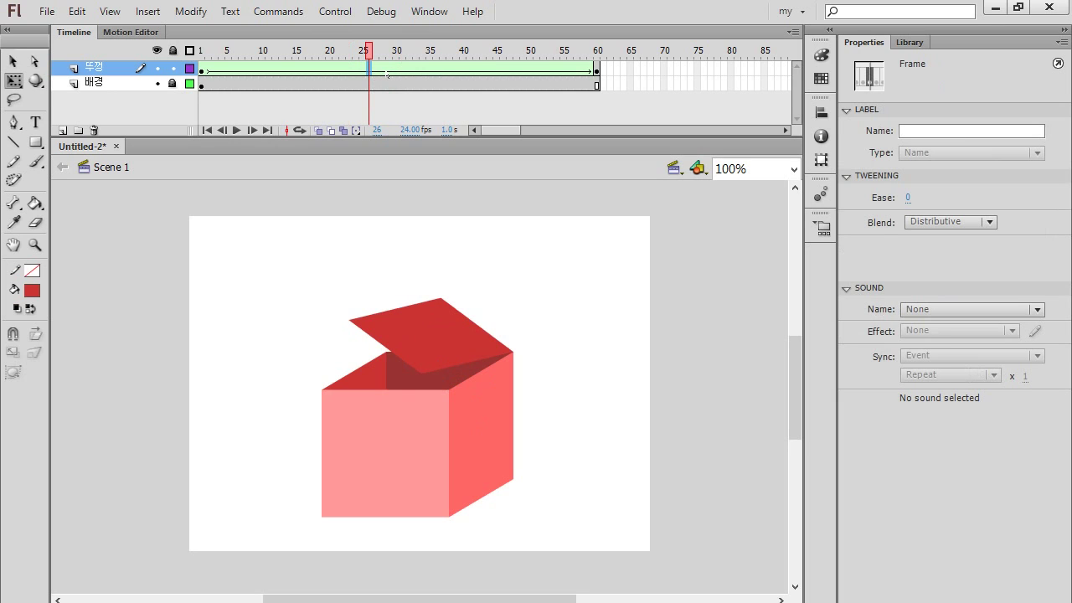
Step: Select the closed lid in frame 1 of the 뚜껑 layer and add a shape hint to it
click(203, 71)
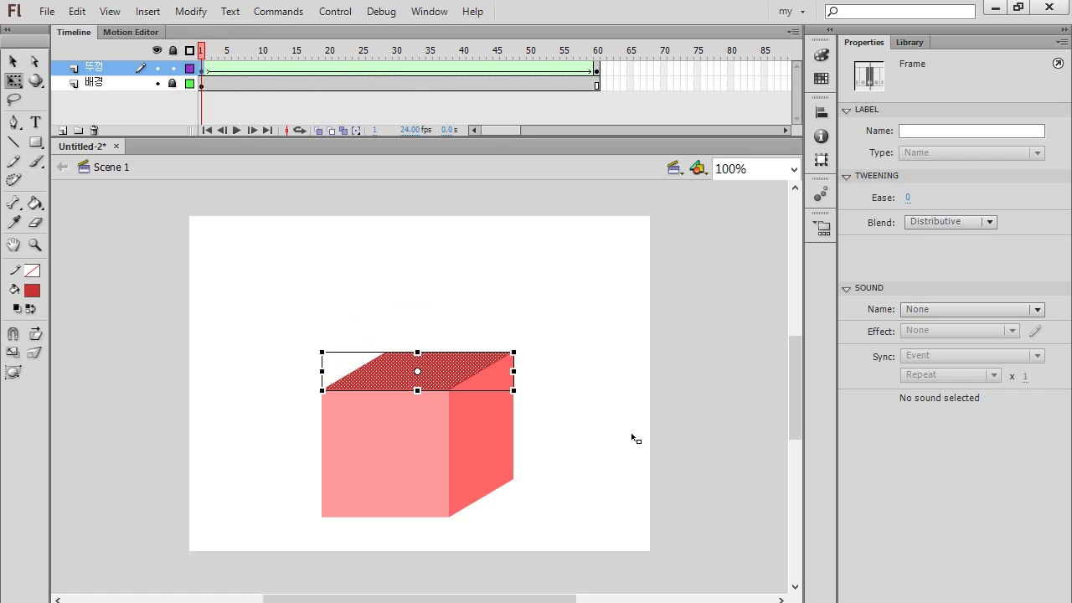
click(389, 383)
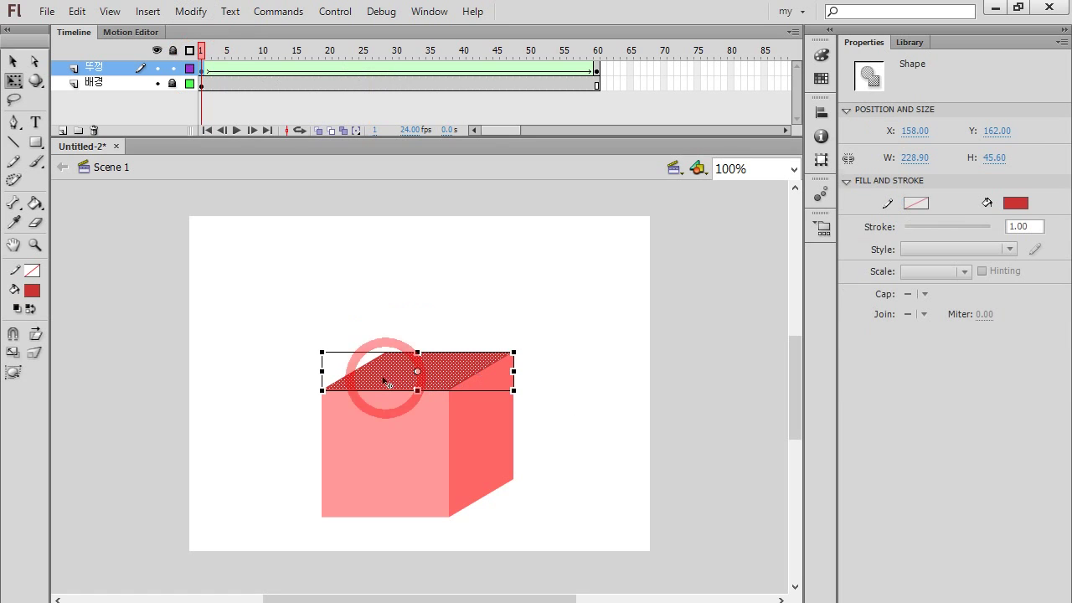
click(190, 11)
click(130, 11)
click(146, 12)
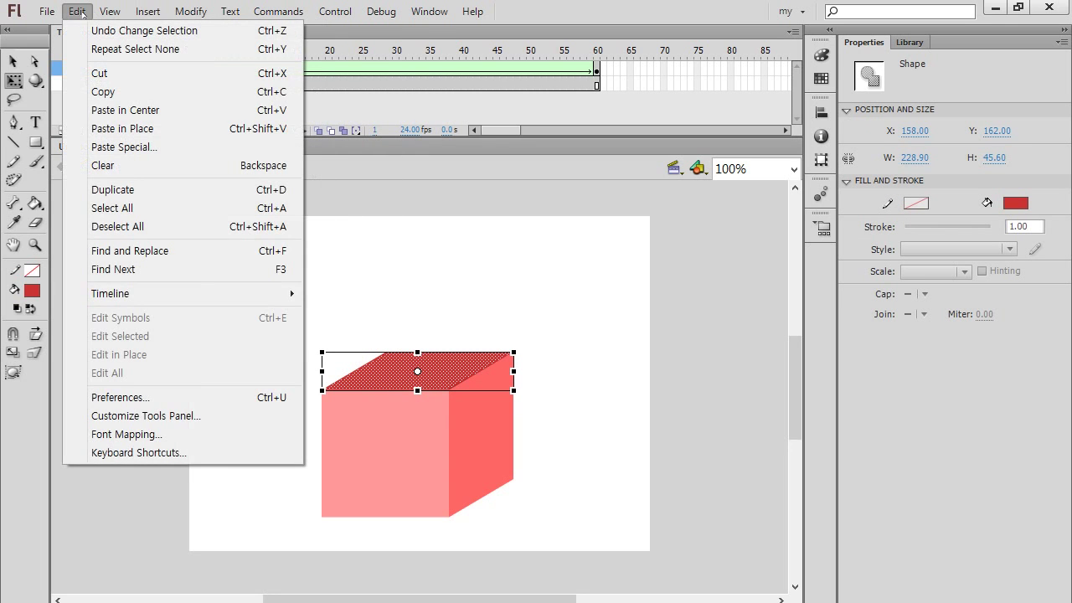
click(76, 12)
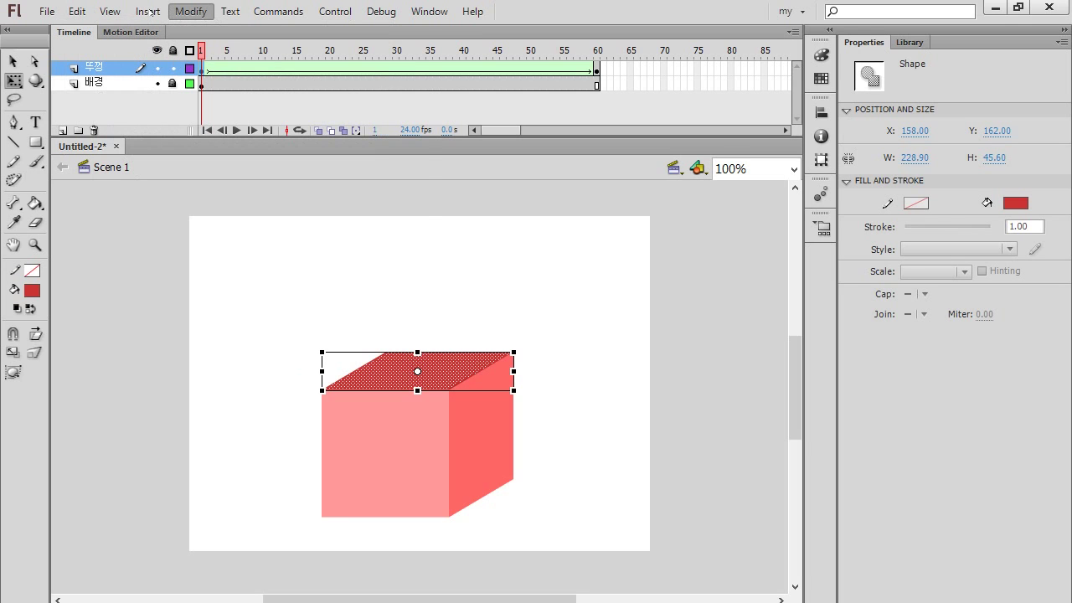
click(230, 11)
click(231, 12)
click(148, 11)
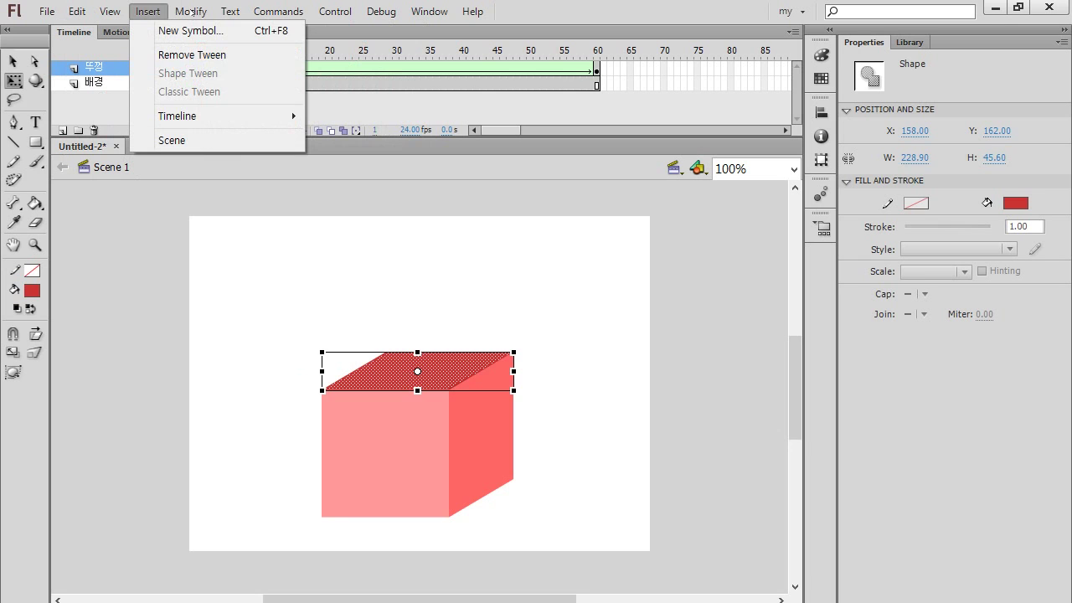
click(191, 12)
click(191, 12)
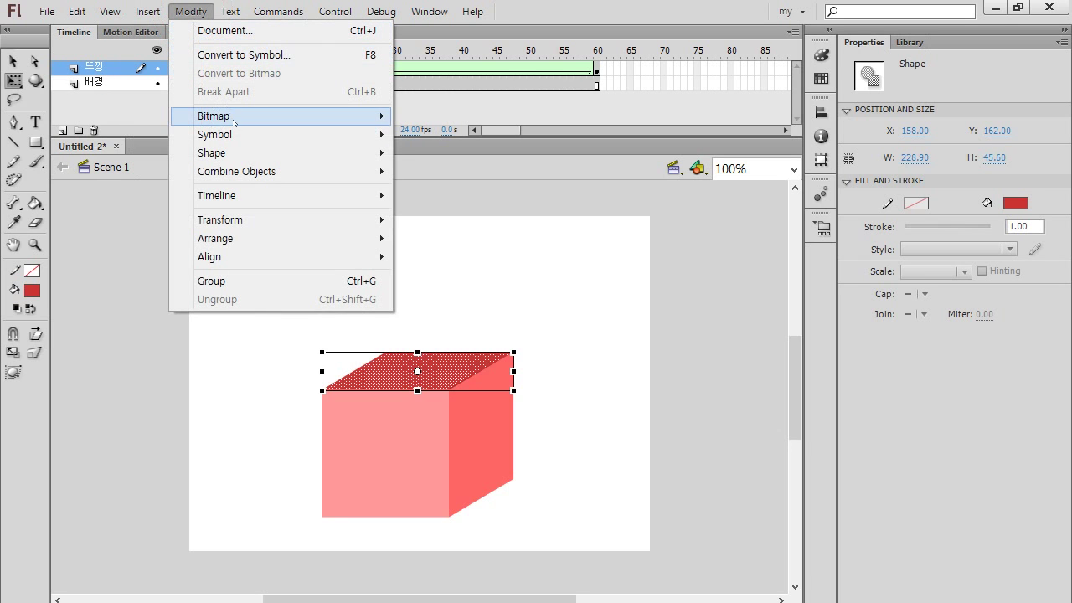
mouse_move(233, 157)
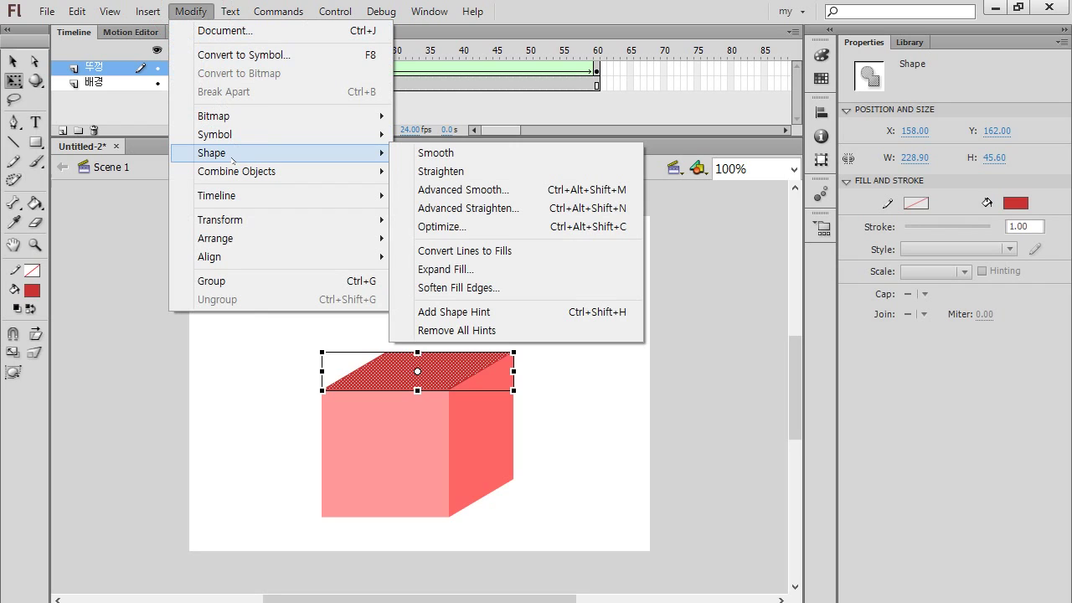
click(488, 312)
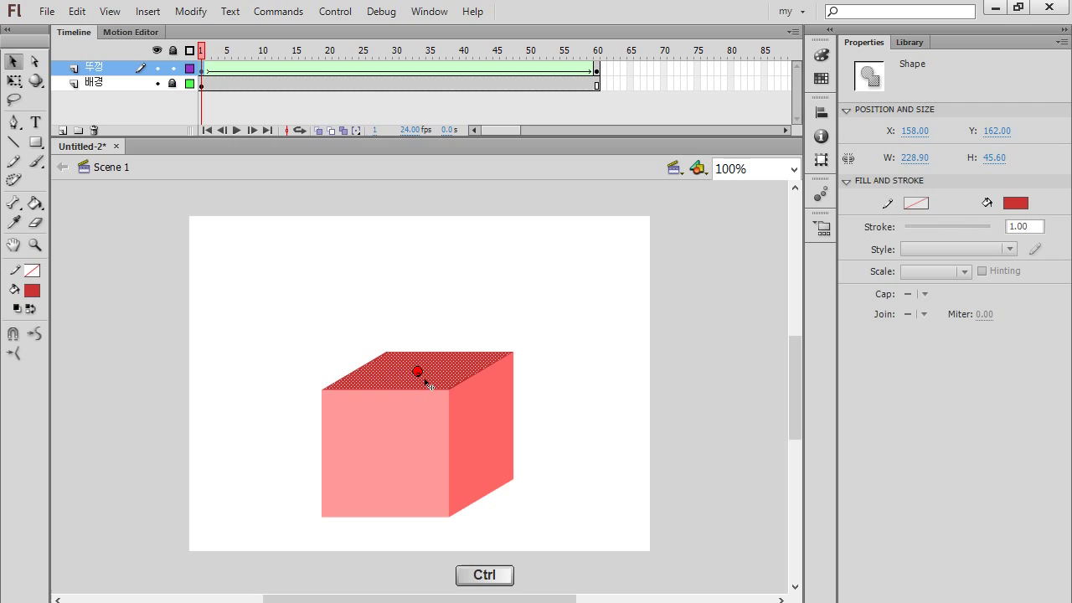
Step: Add three more shape hints to the lid in frame 1
ctrl+scroll(422, 382, up, 1)
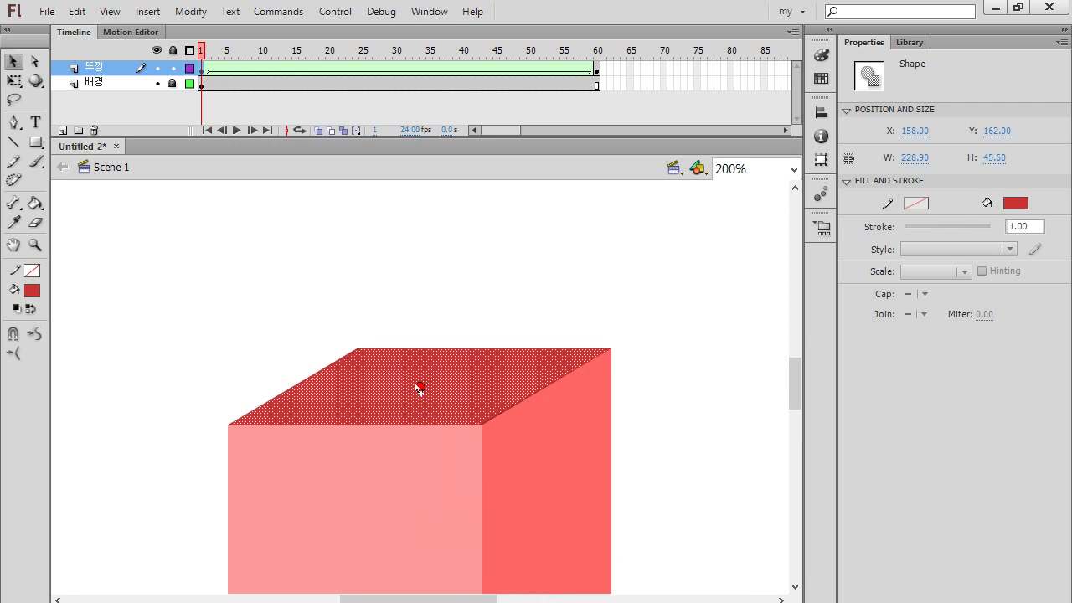
click(179, 13)
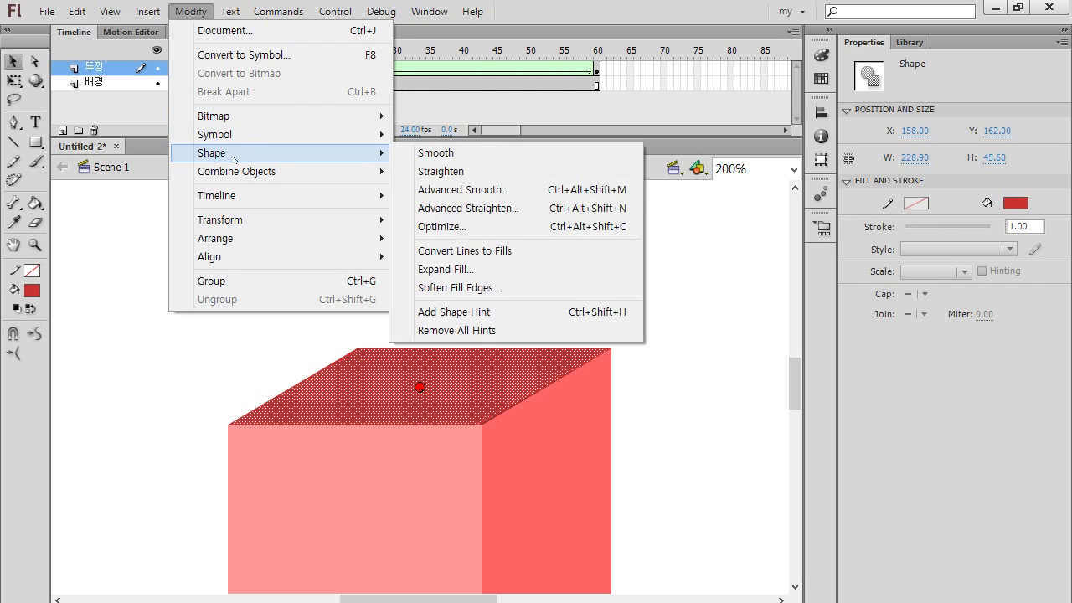
click(470, 313)
click(190, 12)
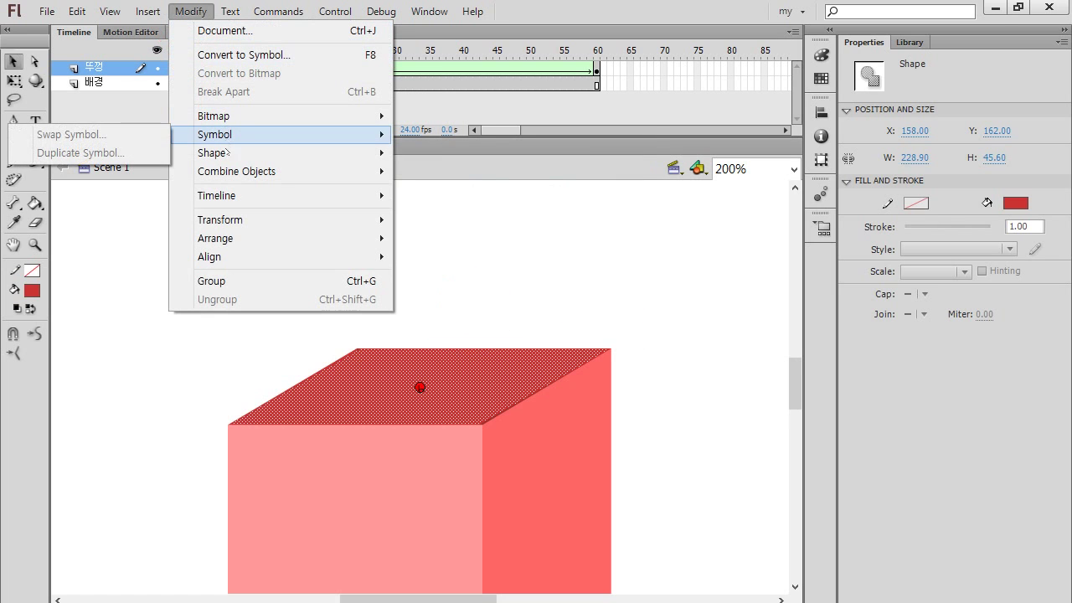
click(470, 311)
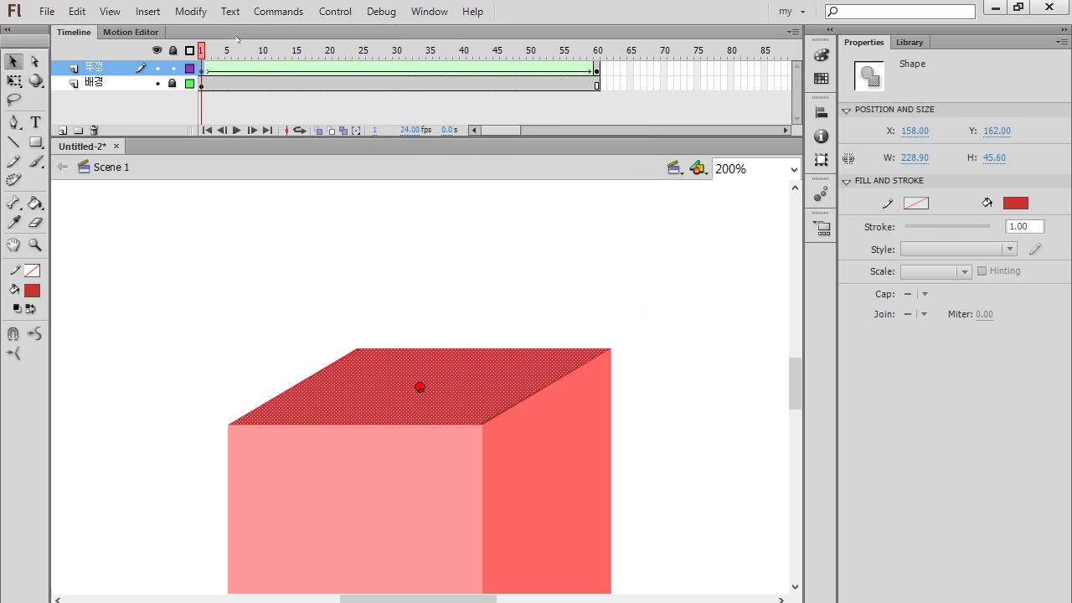
click(191, 17)
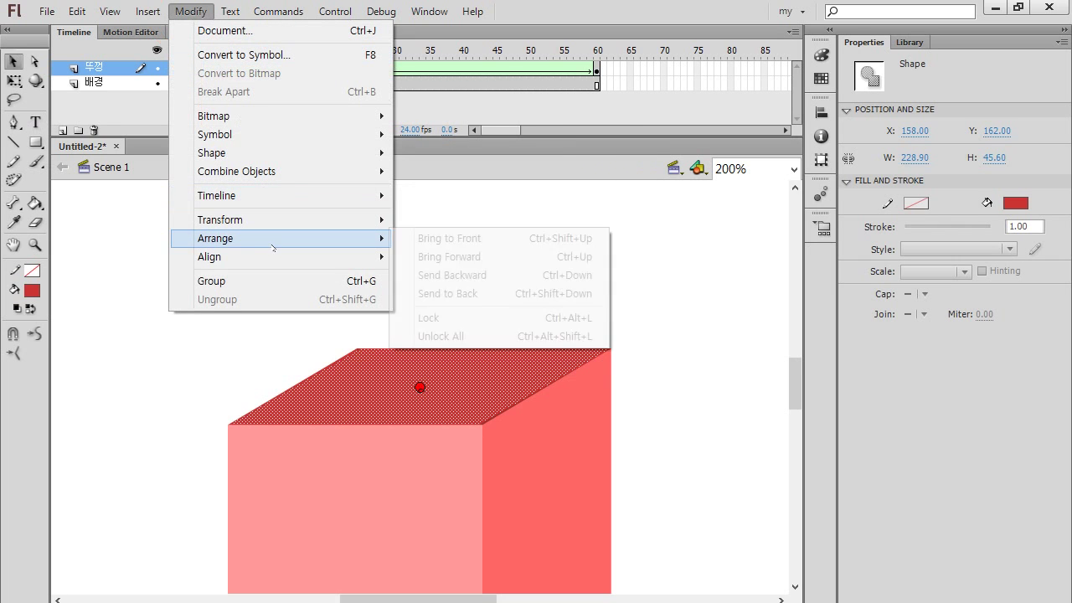
mouse_move(279, 151)
click(457, 312)
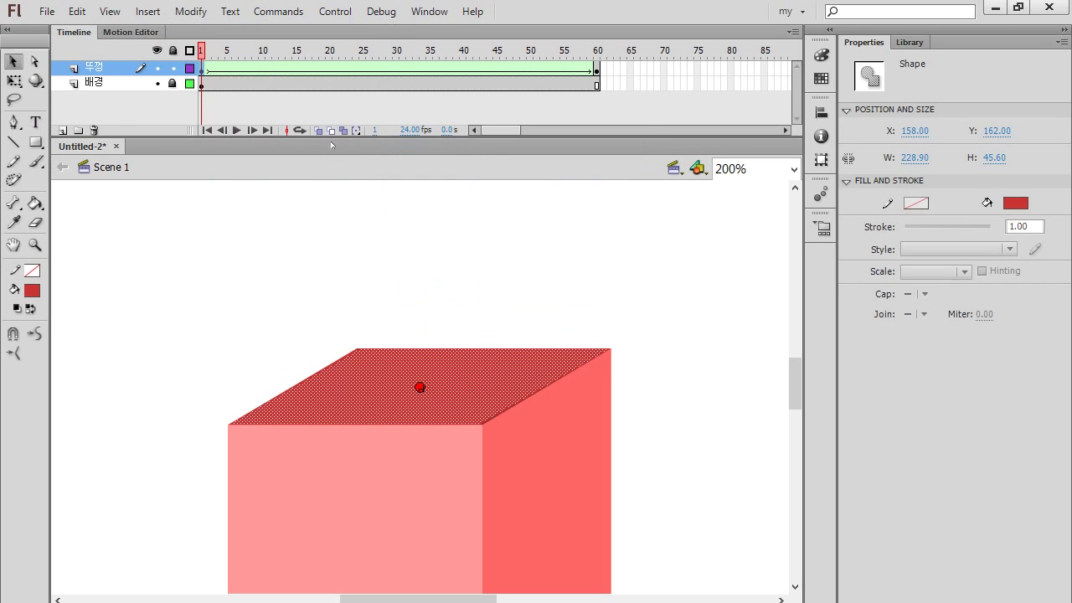
Step: Place the four shape hints on the closed lid's back-right, back-left, front-left and front-right corners in frame 1
click(420, 390)
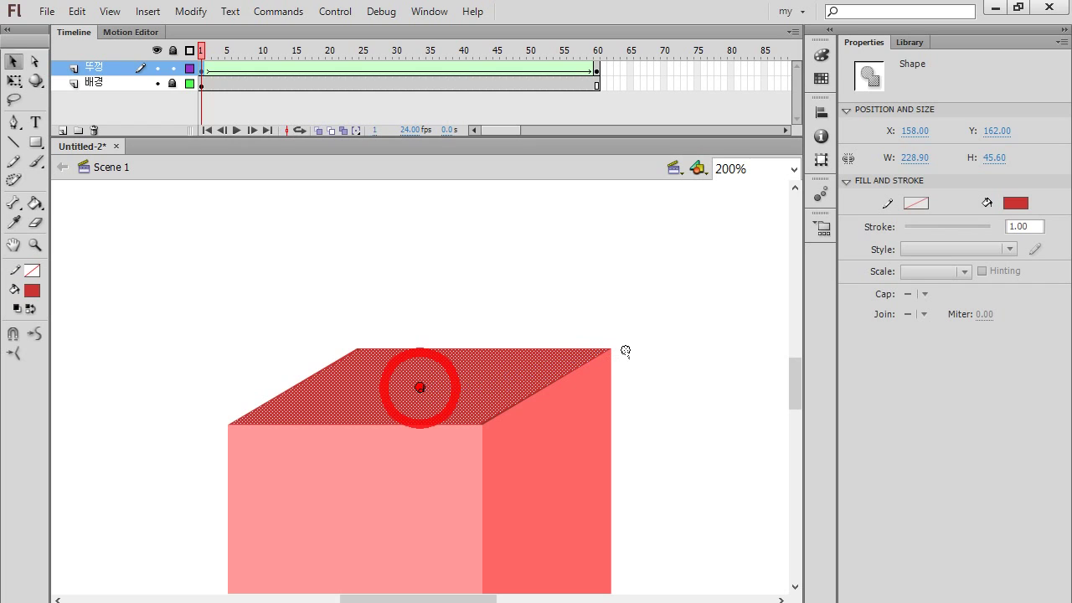
drag(611, 349, 611, 349)
drag(420, 386, 357, 349)
drag(420, 388, 228, 424)
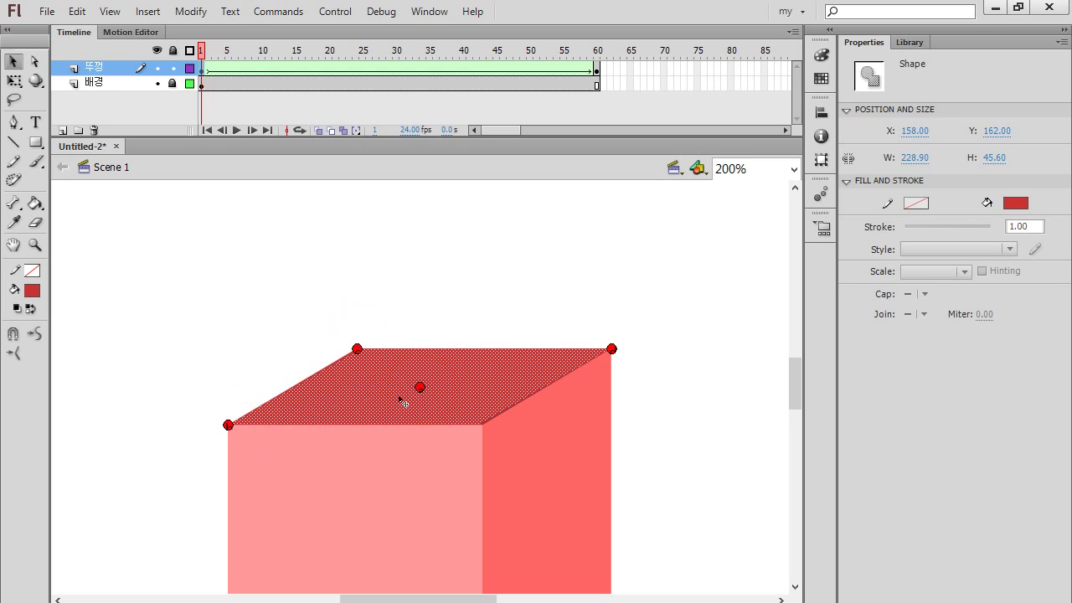
drag(420, 387, 637, 507)
Step: In frame 60 of the 뚜껑 layer, place two shape hints on the open lid's lower-right and lower-left corners
click(596, 69)
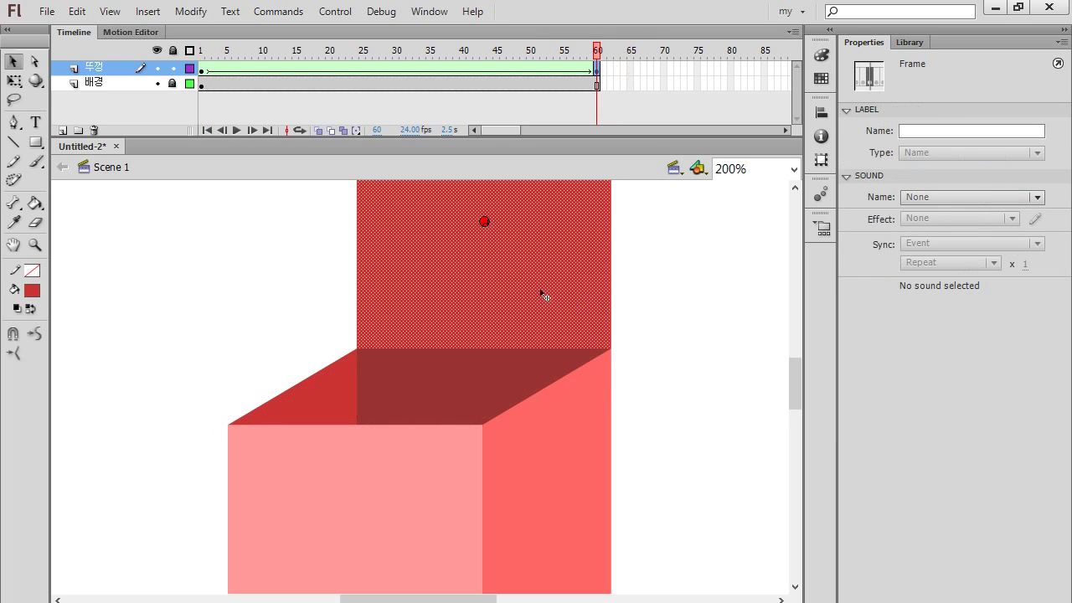
mouse_move(795, 387)
mouse_down()
mouse_move(797, 366)
mouse_move(795, 386)
mouse_up()
drag(484, 265, 611, 391)
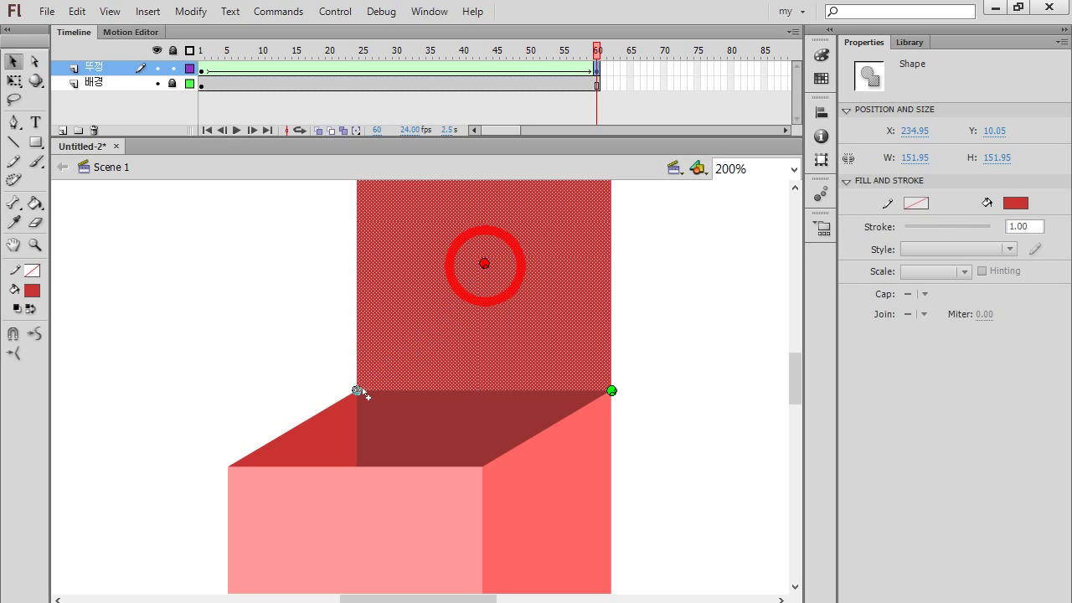
drag(359, 391, 357, 392)
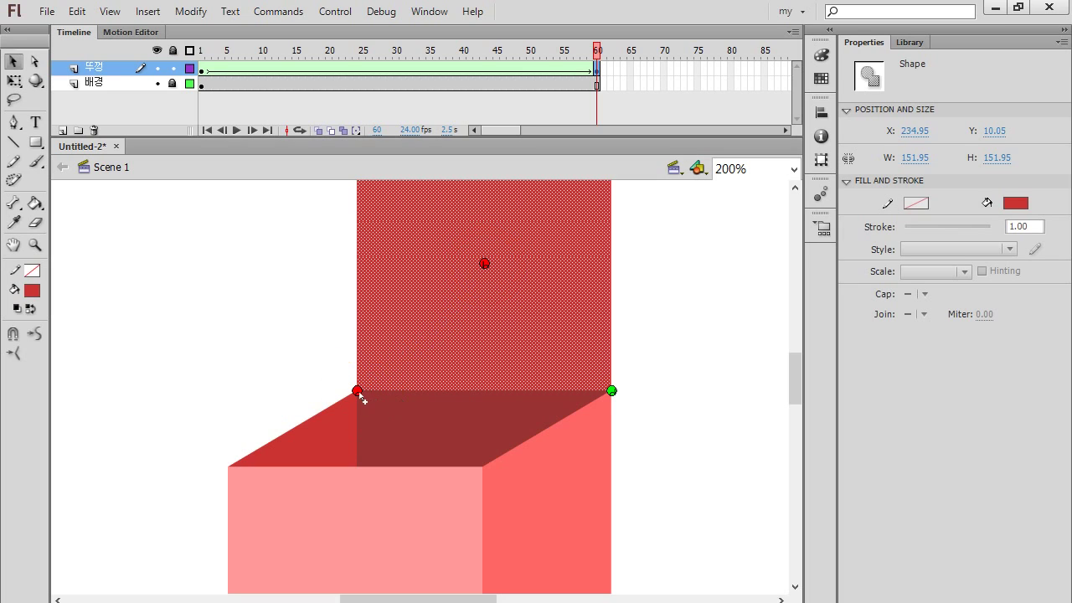
click(358, 393)
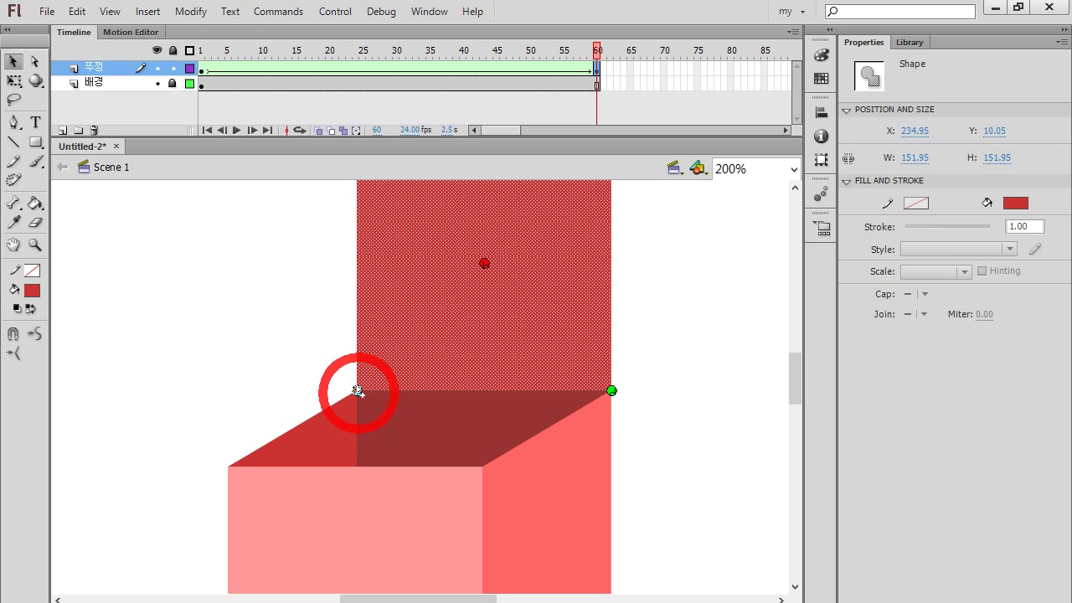
click(357, 391)
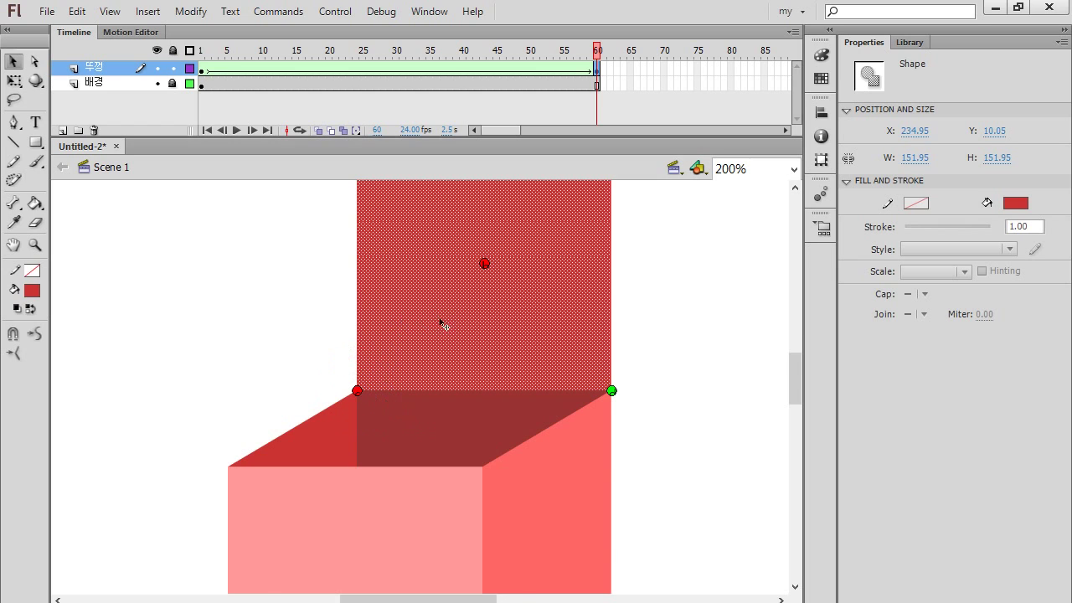
Step: Place the two remaining shape hints on the open lid's upper-right and upper-left corners in frame 60
scroll(440, 318, up, 3)
click(484, 413)
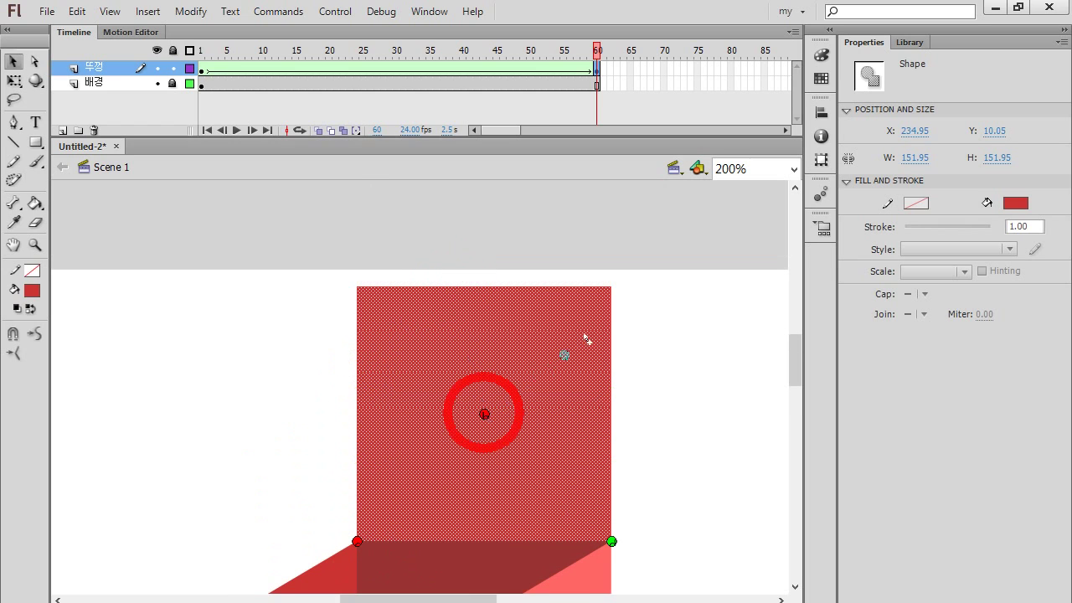
drag(612, 287, 612, 287)
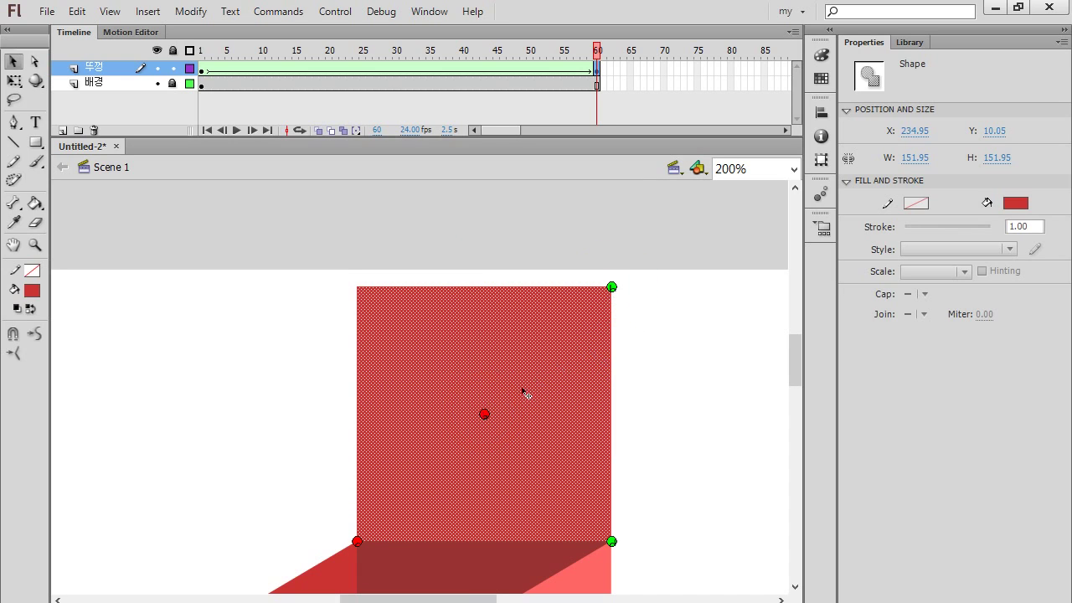
click(486, 414)
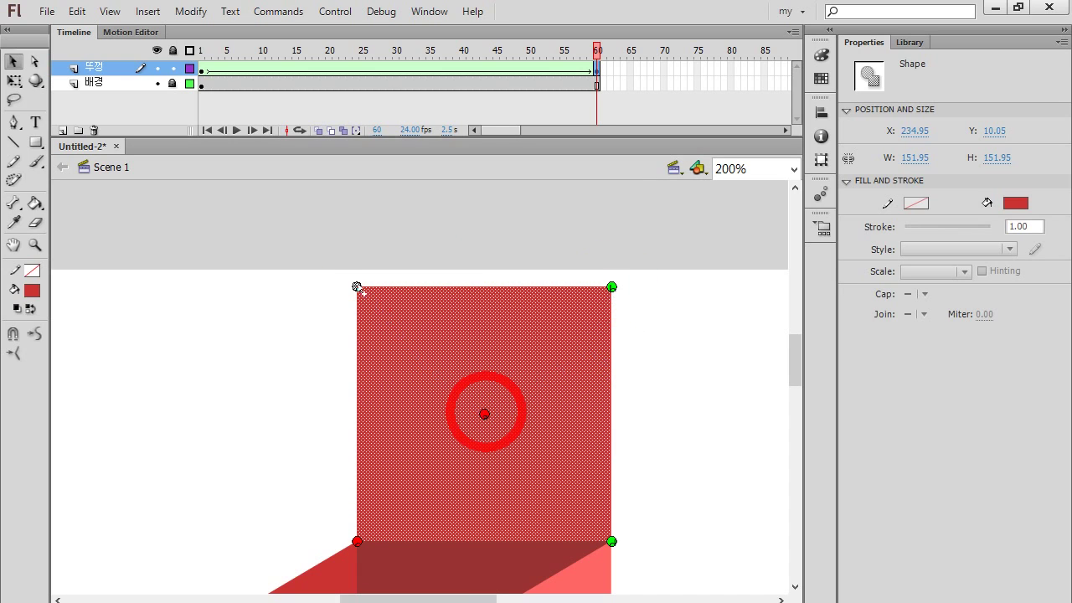
drag(357, 287, 357, 286)
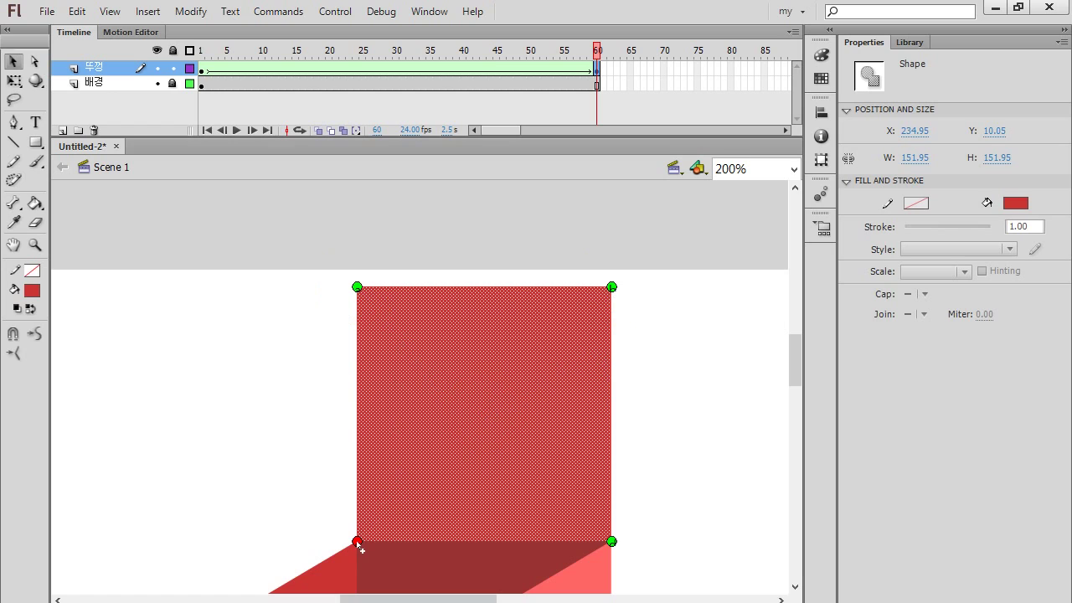
Step: Go back to frame 1 and nudge the shape hint at the closed lid's back-left corner along its back edge
click(203, 71)
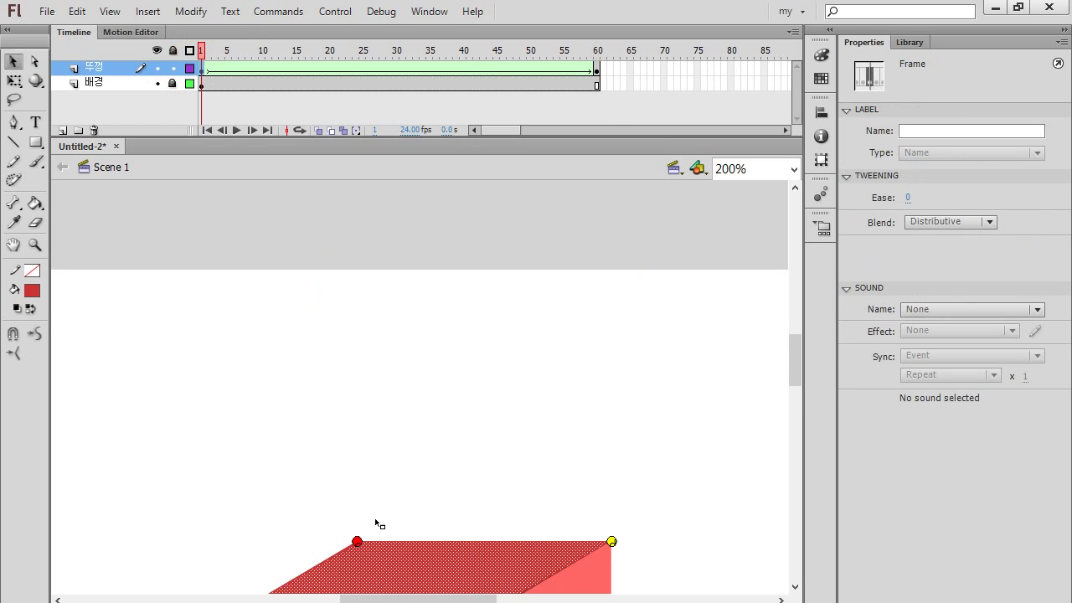
scroll(455, 474, down, 3)
click(454, 444)
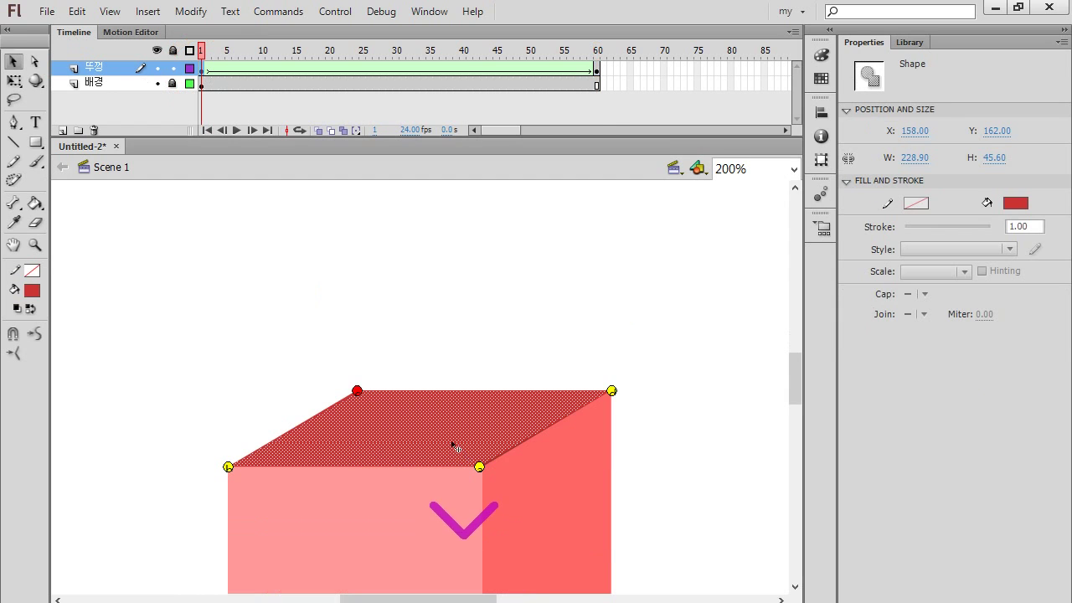
click(357, 391)
drag(358, 391, 360, 391)
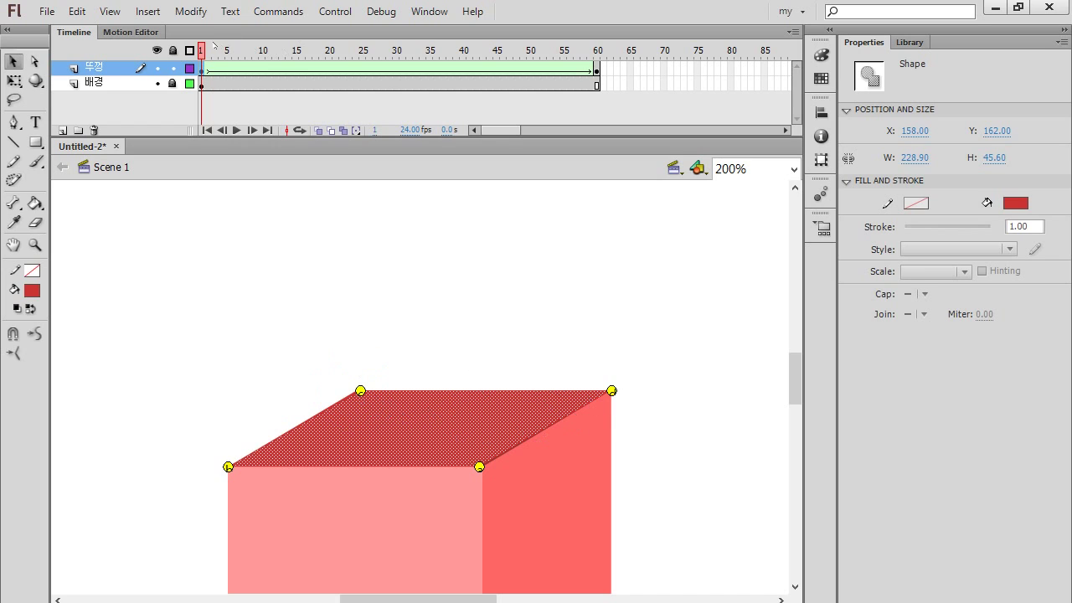
Step: Test the movie to examine the lid's opening motion and close the preview
key(ctrl)
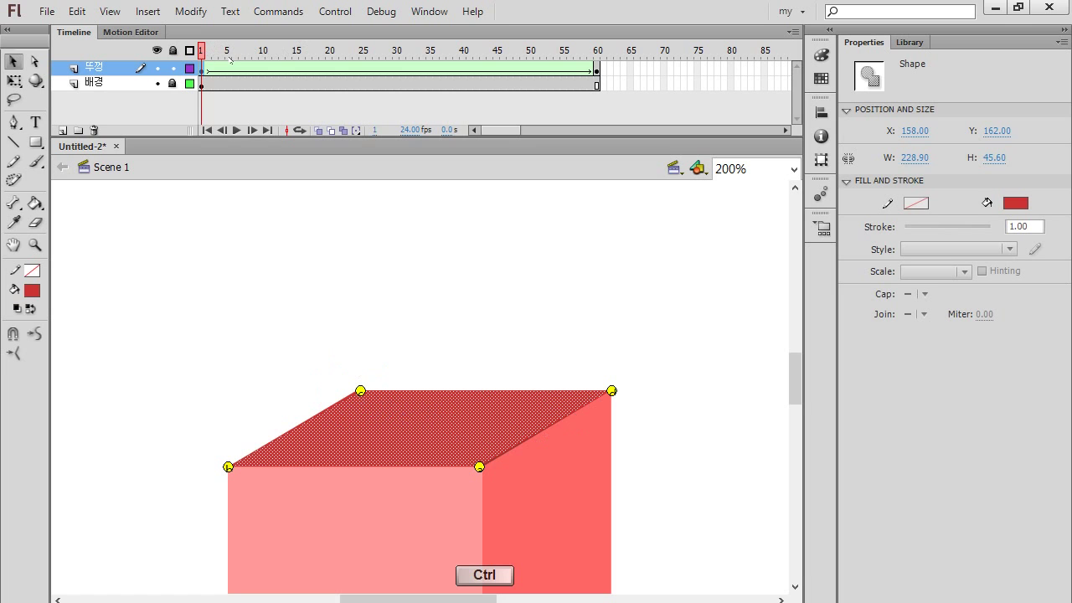
key(ctrl+Return)
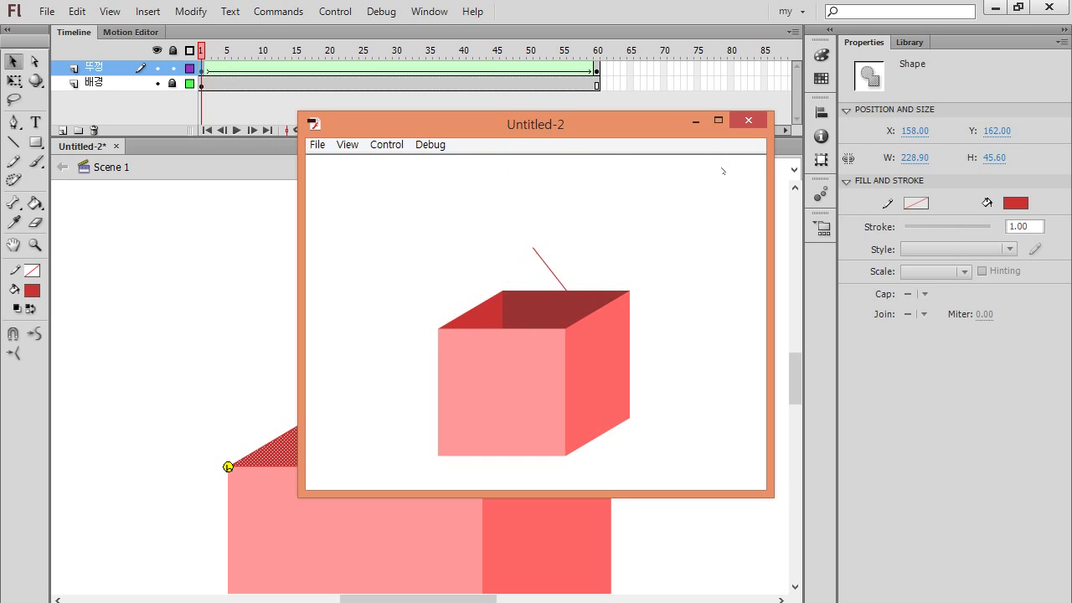
click(750, 121)
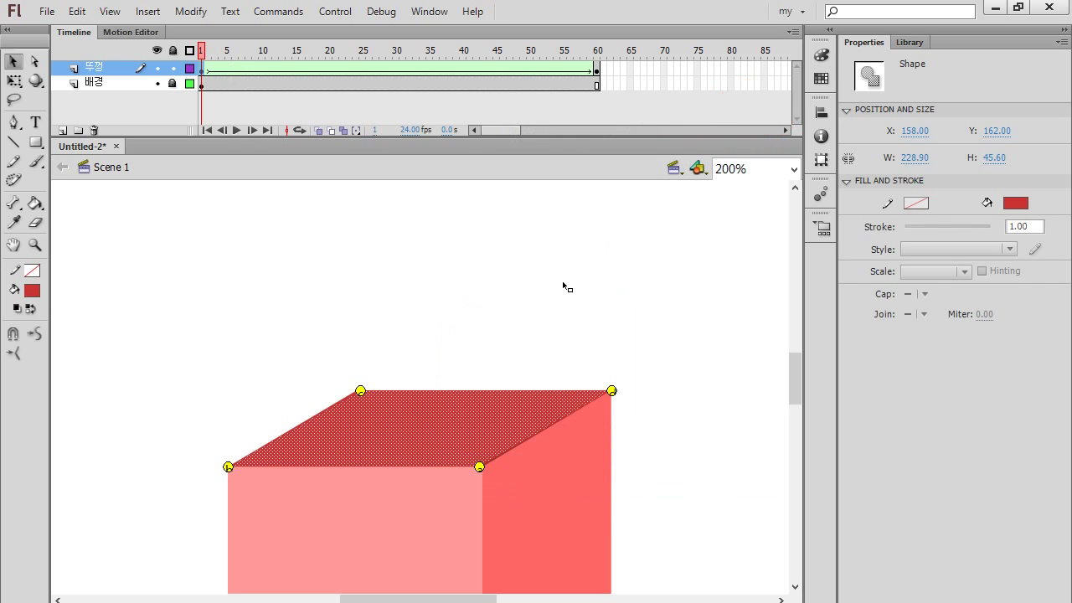
Step: In frame 60, pull the shape hints off the open lid's two lower corners and park them inside the lid
click(597, 69)
click(494, 356)
scroll(494, 356, up, 3)
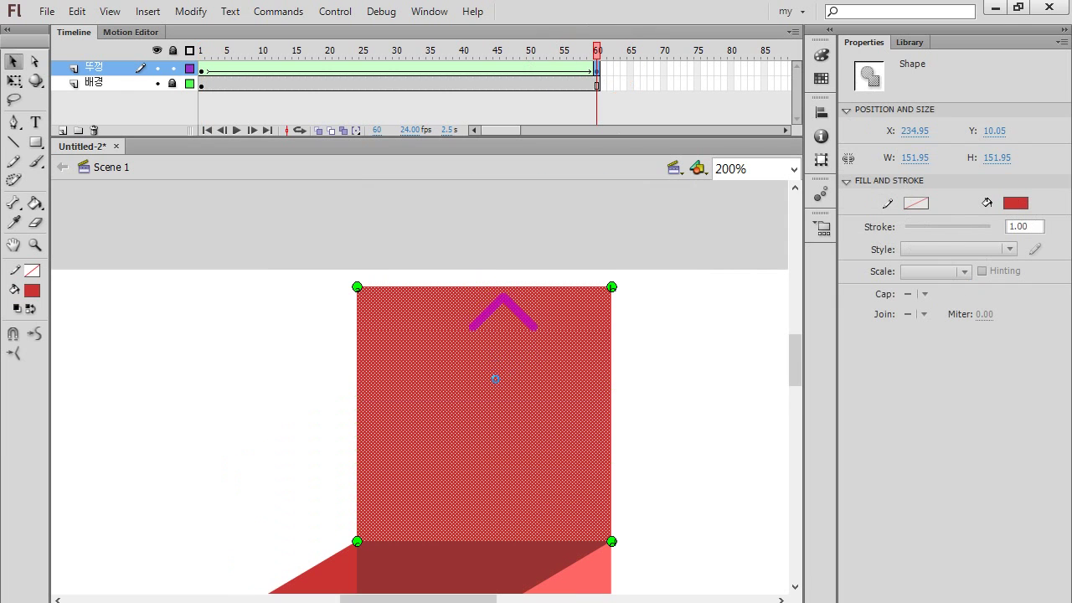
click(357, 543)
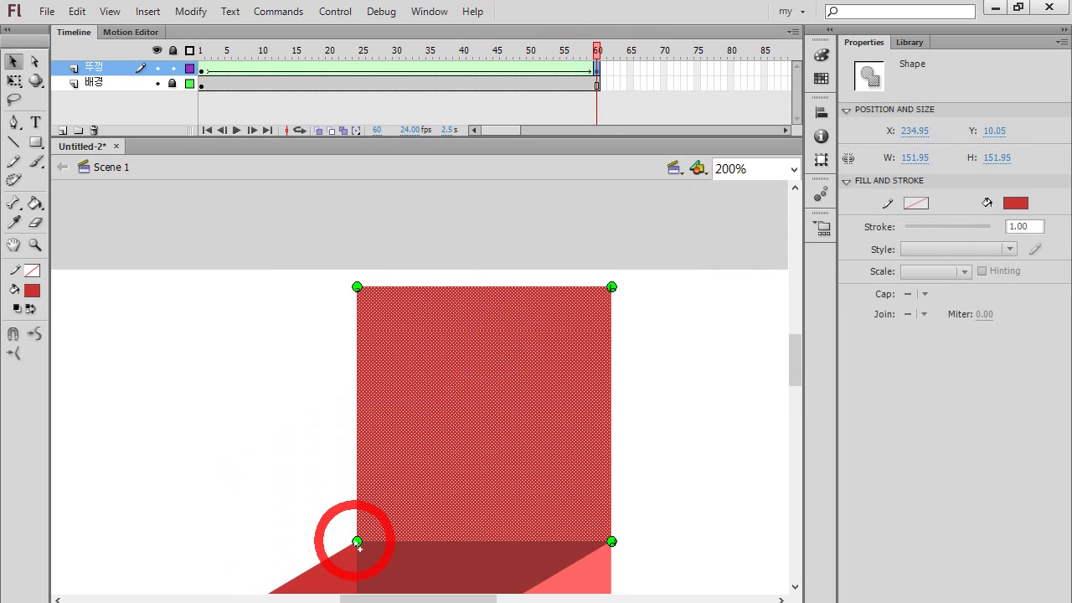
drag(514, 406, 530, 385)
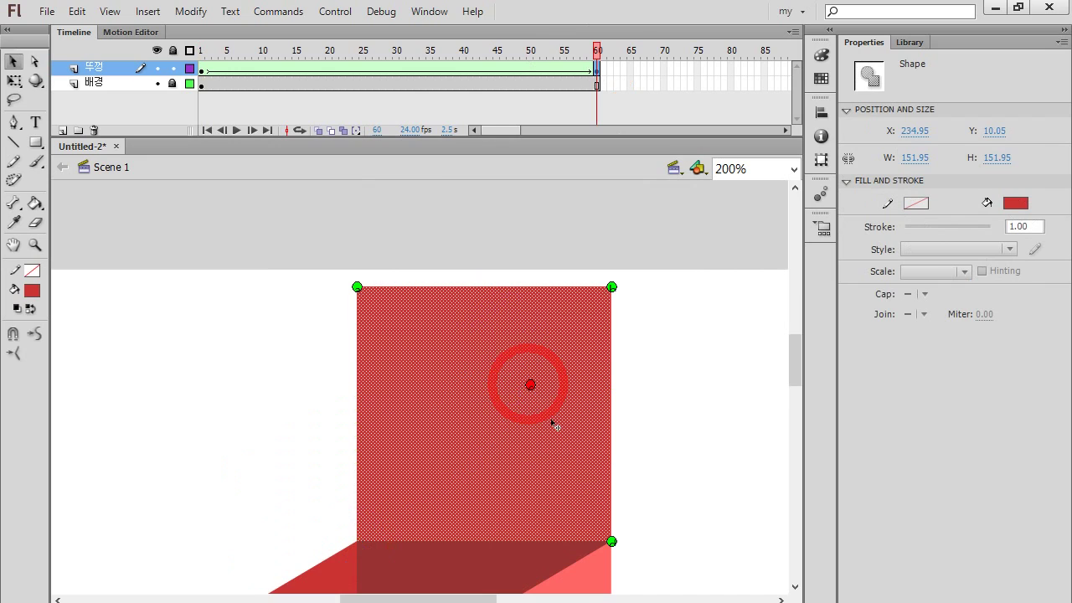
click(611, 541)
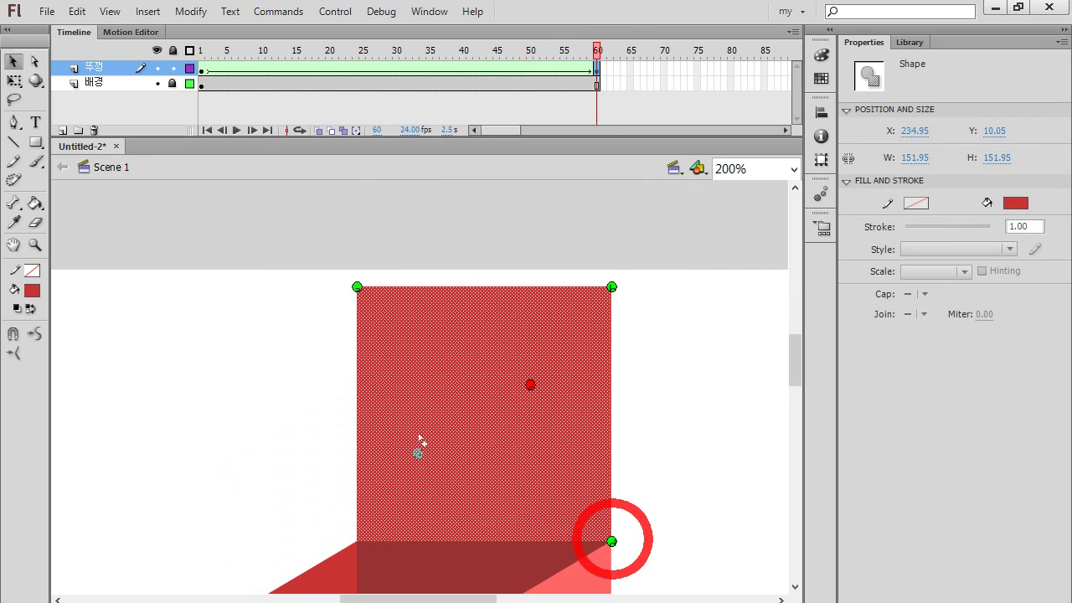
Step: Move the open lid's upper-left and upper-right shape hints straight down to its lower-left and lower-right corners
click(357, 286)
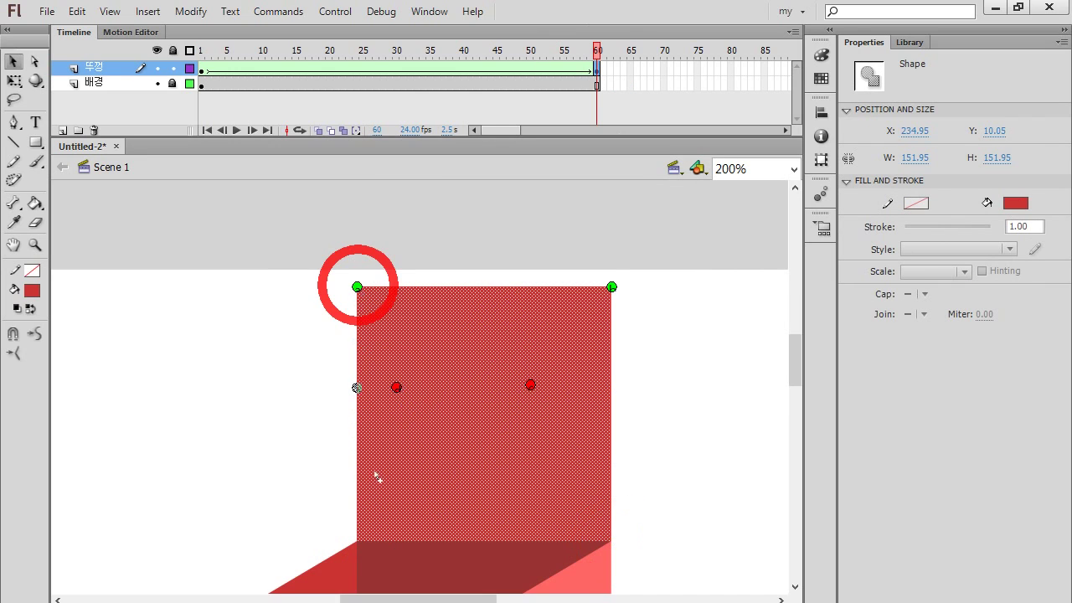
click(360, 542)
click(612, 287)
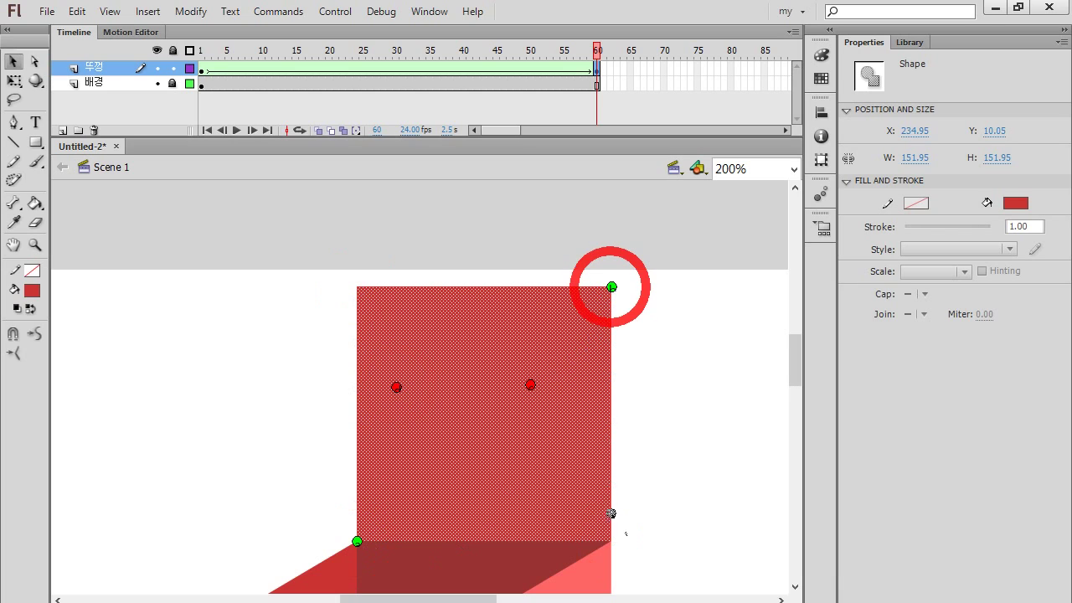
click(610, 542)
Step: Place the two parked shape hints on the open lid's upper-left and upper-right corners in frame 60
click(398, 387)
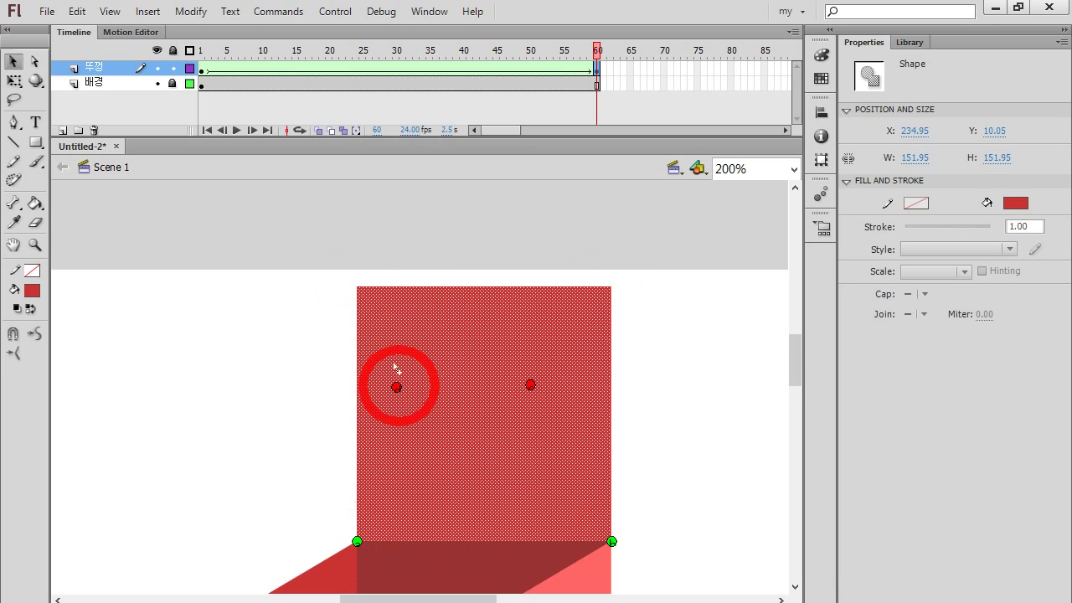
drag(357, 287, 357, 287)
click(530, 386)
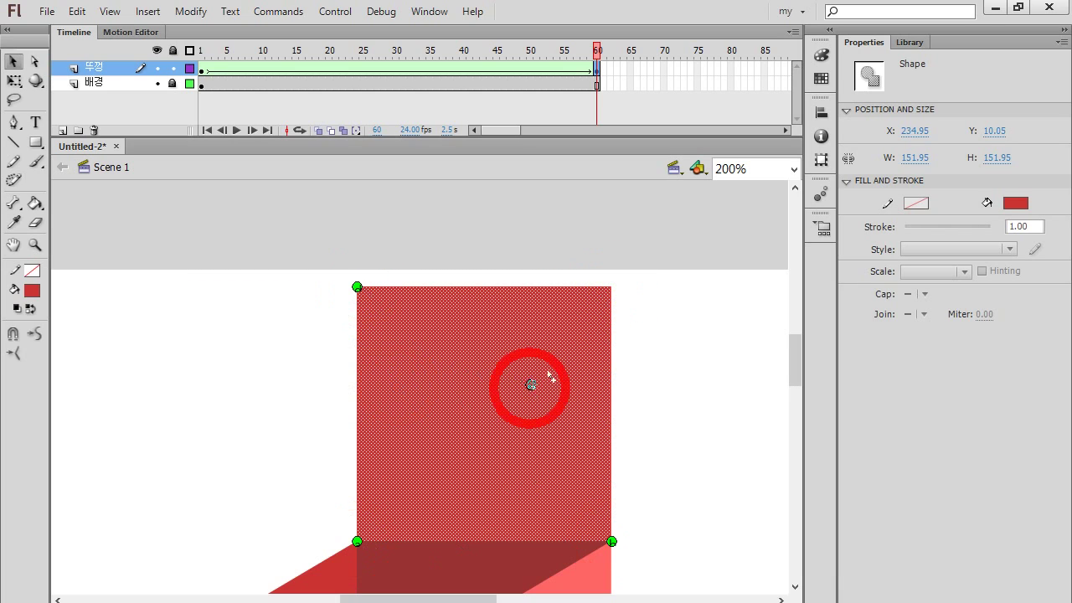
drag(602, 287, 612, 287)
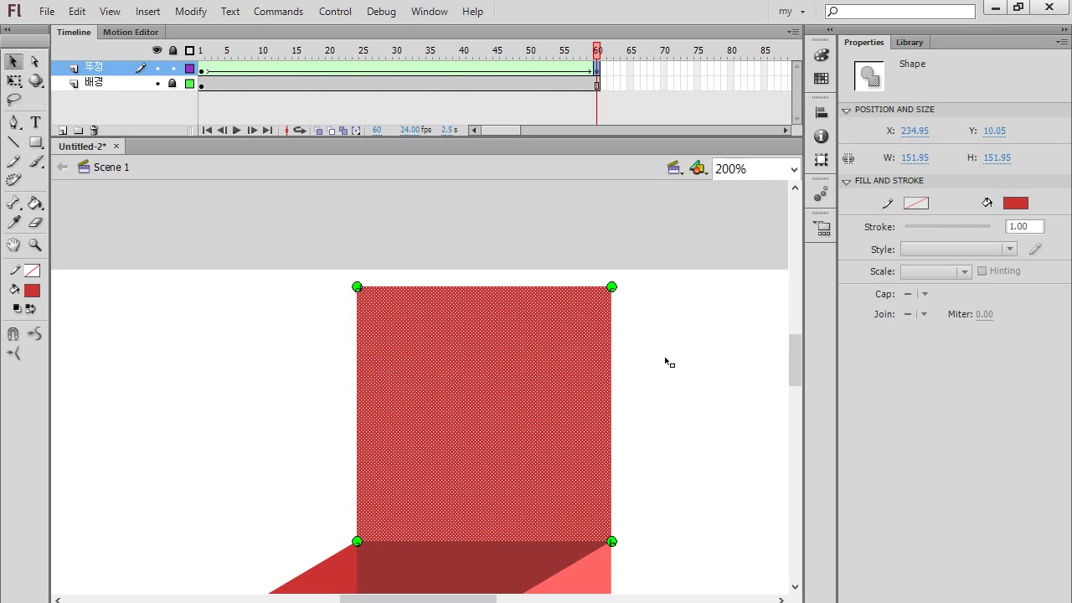
Step: Test the movie repeatedly to check how the lid opens with the rearranged shape hints
key(ctrl+Return)
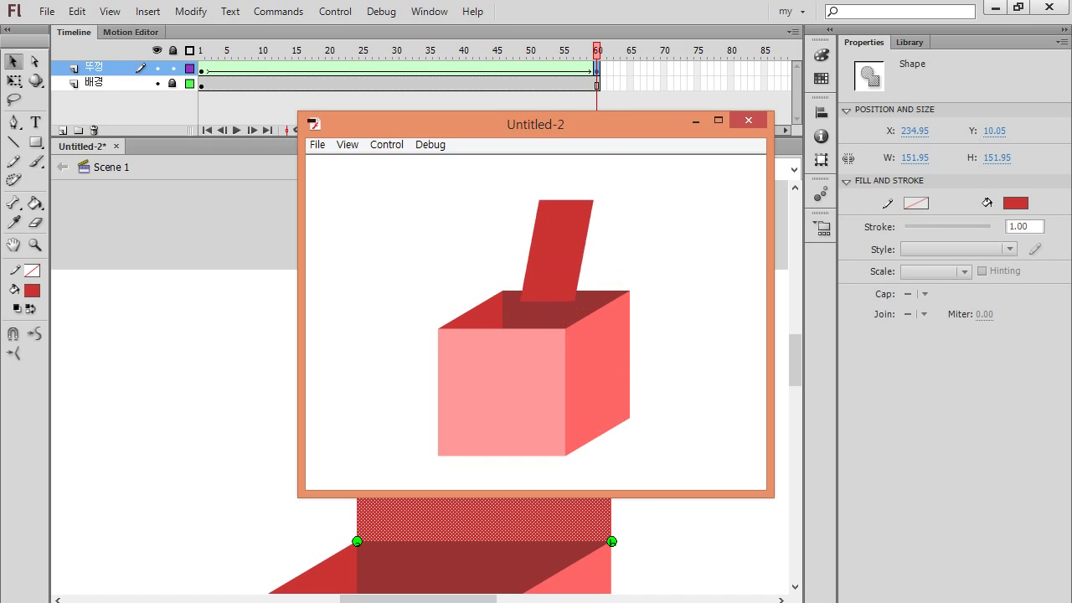
key(ctrl+w)
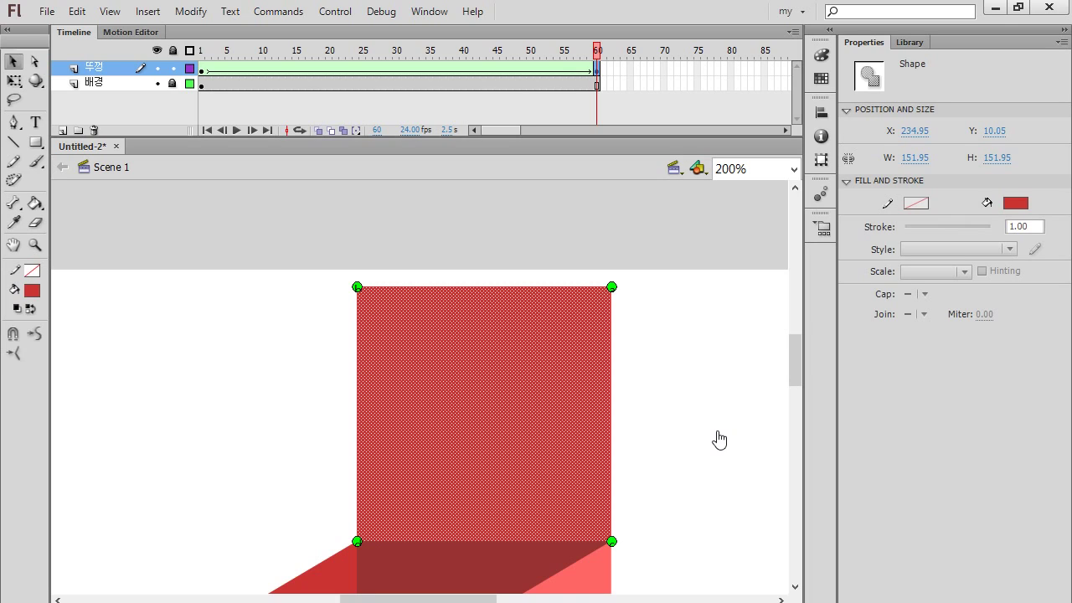
key(ctrl+Return)
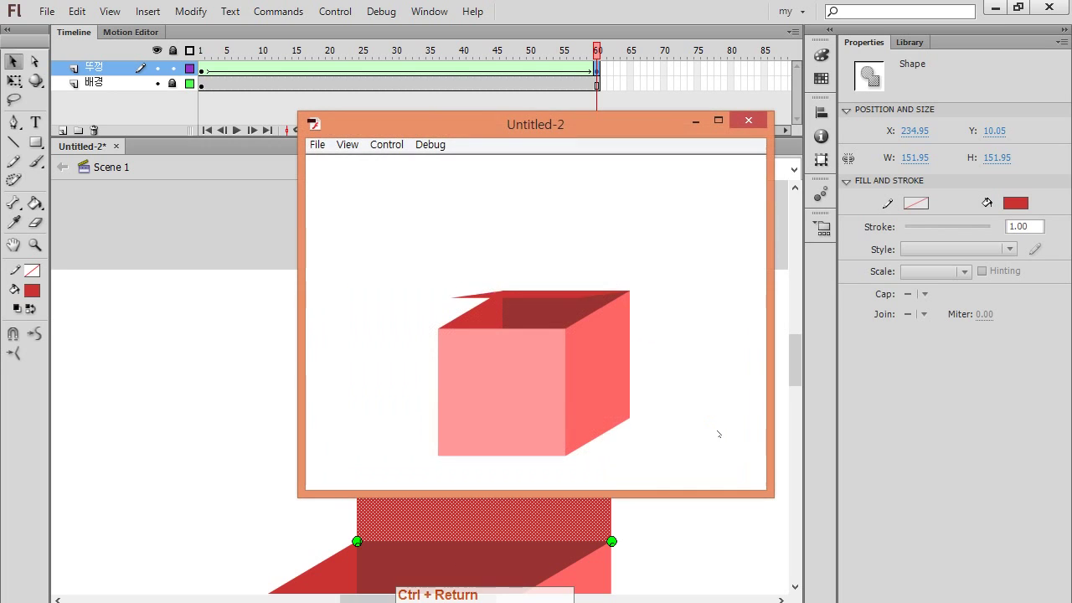